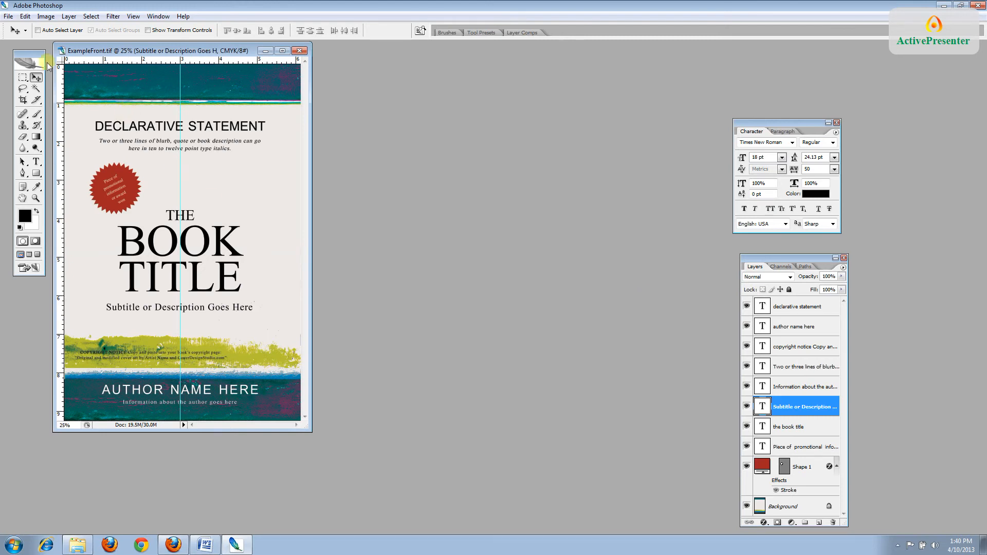
Save the front cover as TheStarNamerFront.tif, a TIFF with layers kept
{"action": "left_click", "coordinate": [8, 16]}
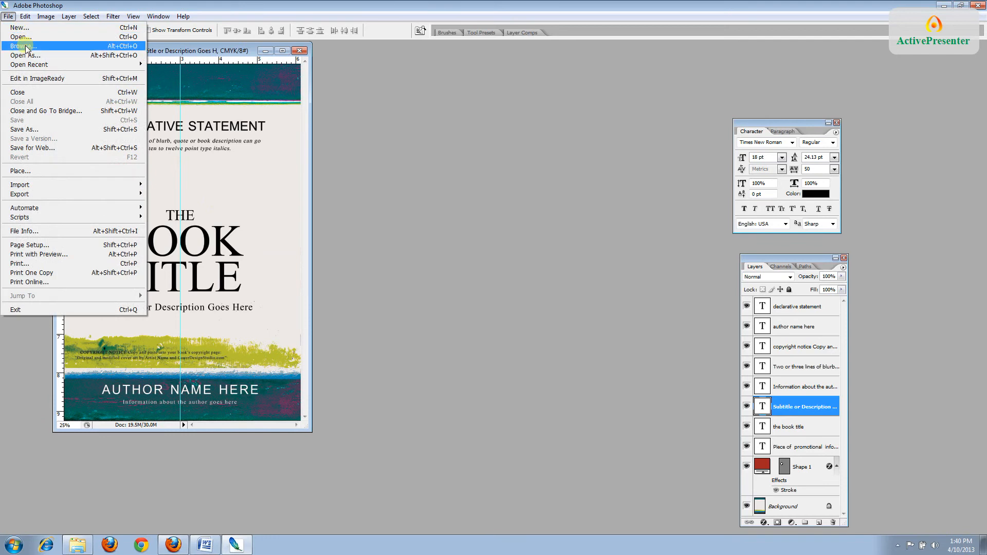
{"action": "left_click", "coordinate": [25, 129]}
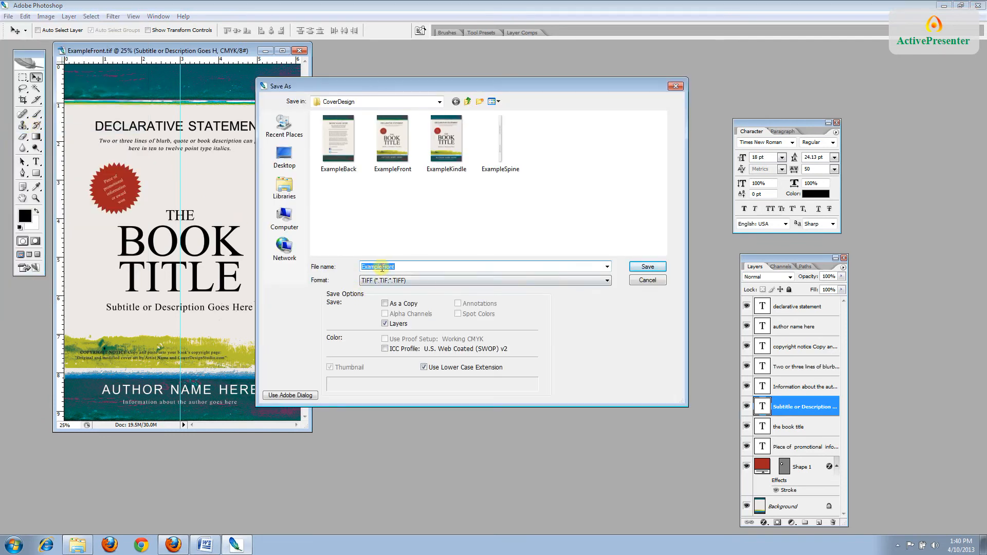
{"action": "left_click_drag", "start_coordinate": [382, 266], "coordinate": [360, 266]}
{"action": "type", "text": "TheStarGamer"}
{"action": "left_click", "coordinate": [656, 268]}
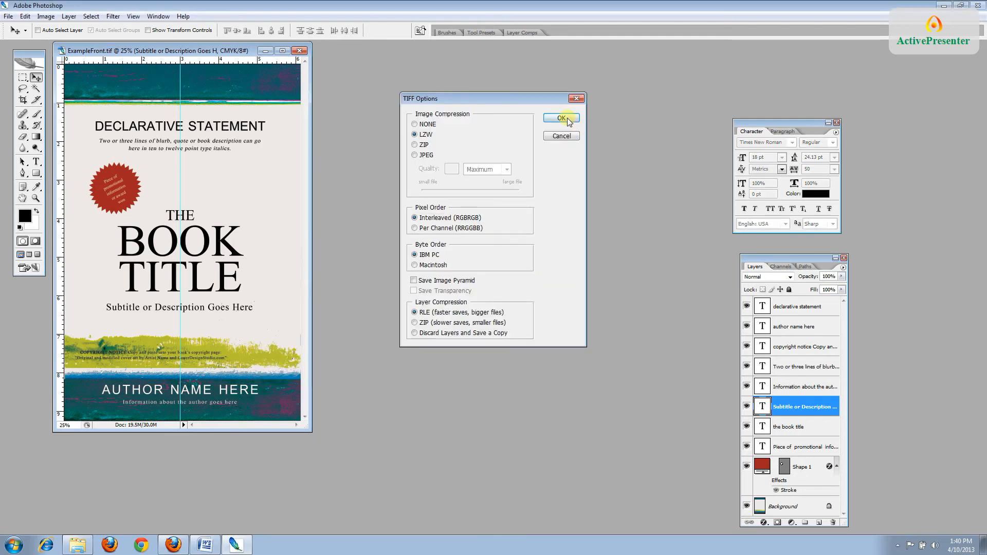
{"action": "left_click", "coordinate": [568, 119]}
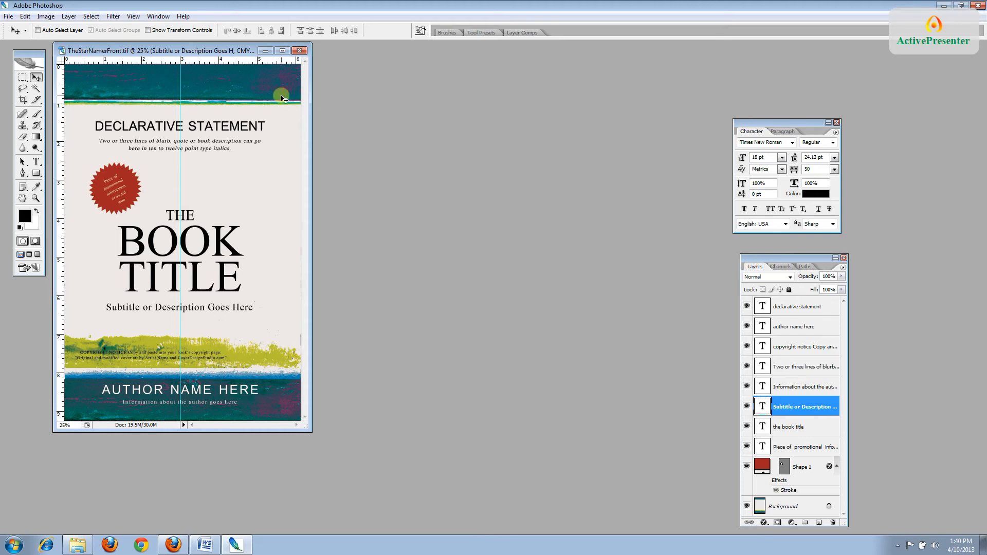
Check the Window and View menus, then enlarge the document window around the whole cover
{"action": "left_click", "coordinate": [158, 16]}
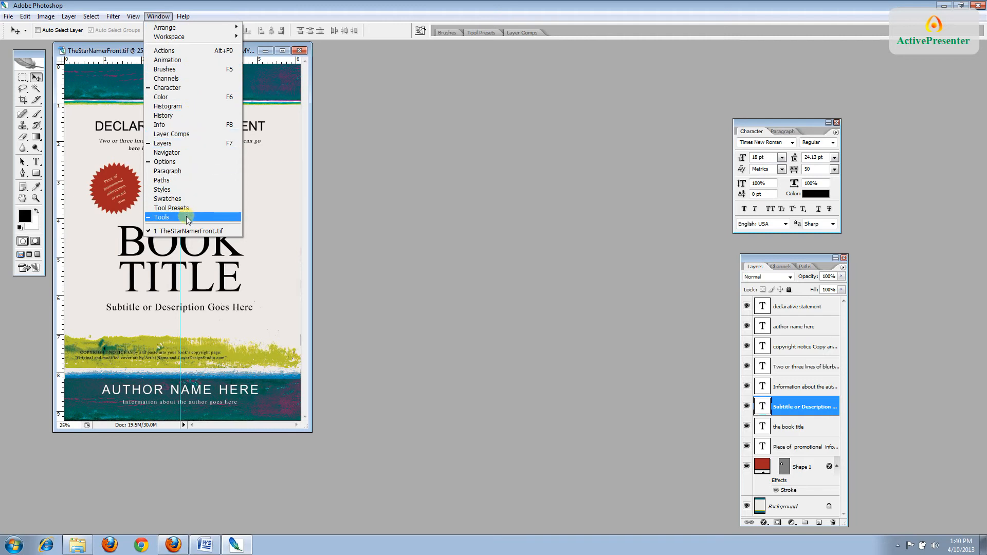
{"action": "left_click", "coordinate": [90, 50]}
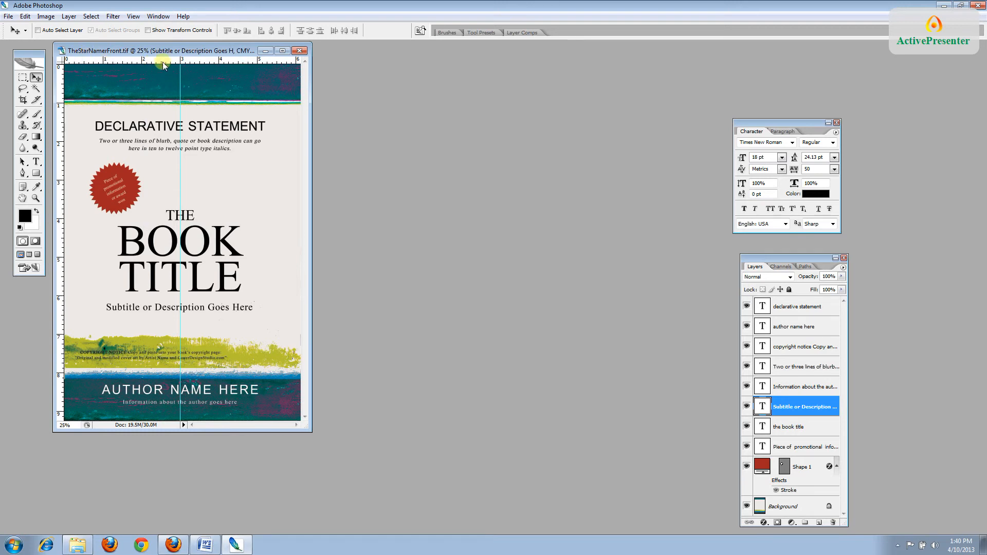
{"action": "left_click", "coordinate": [133, 17]}
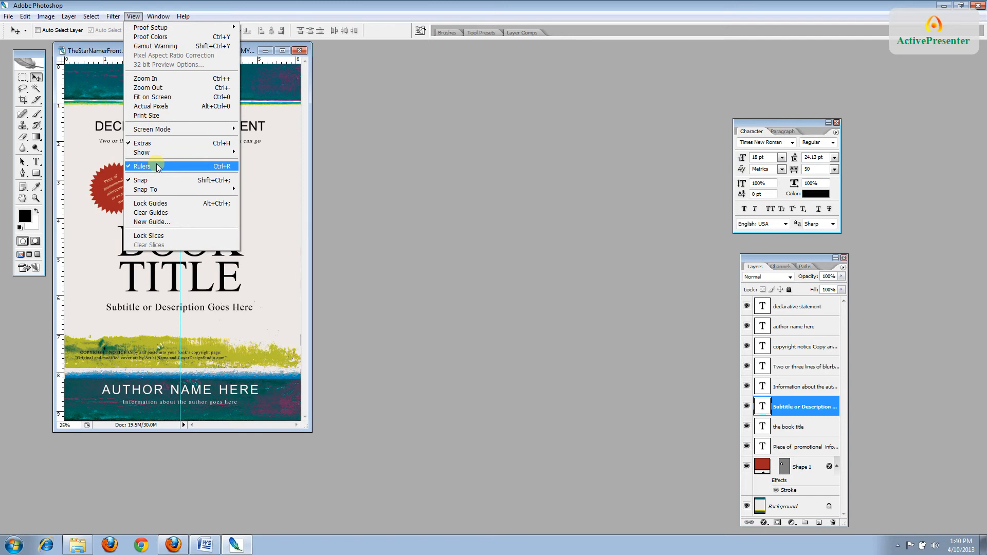
{"action": "left_click", "coordinate": [316, 295]}
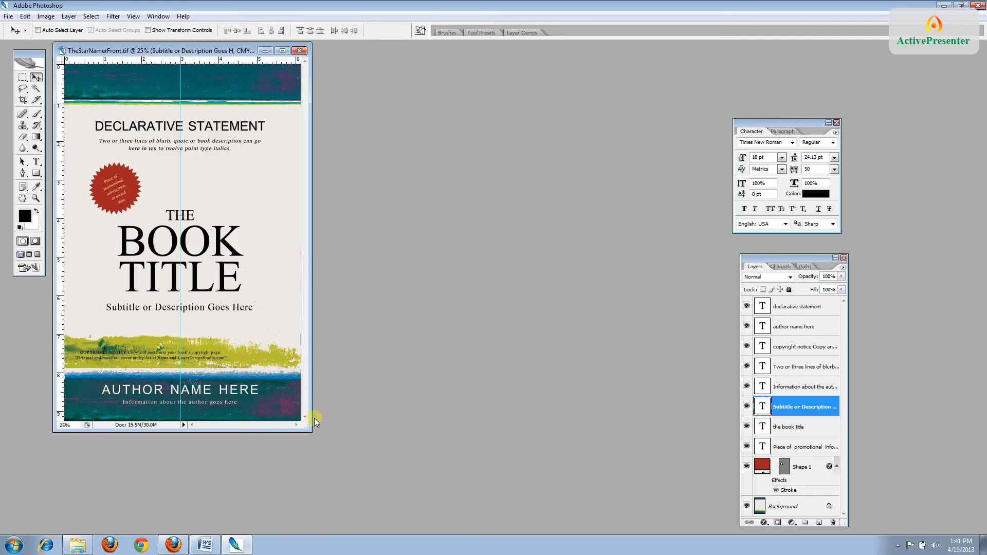
{"action": "left_click_drag", "start_coordinate": [307, 429], "coordinate": [336, 456]}
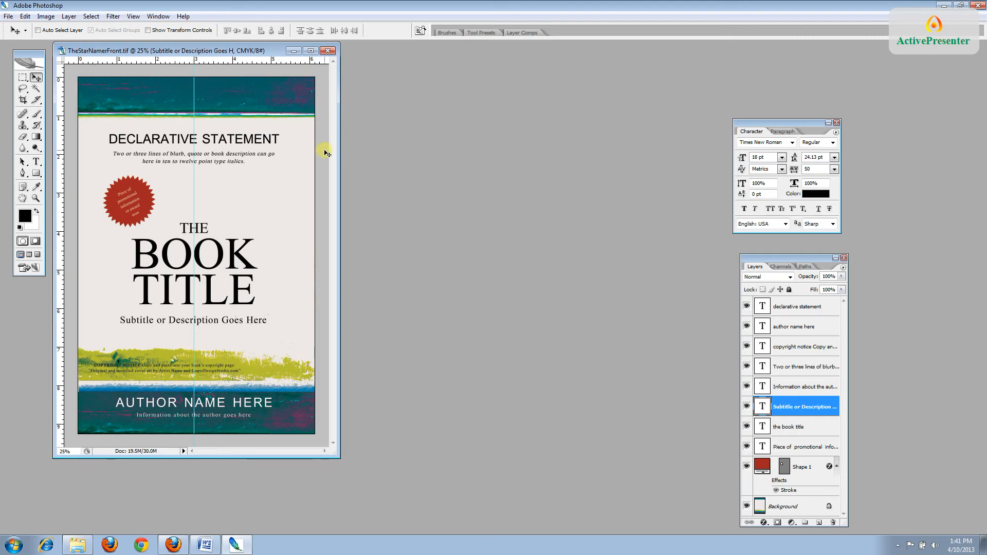
{"action": "left_click_drag", "start_coordinate": [336, 454], "coordinate": [361, 478]}
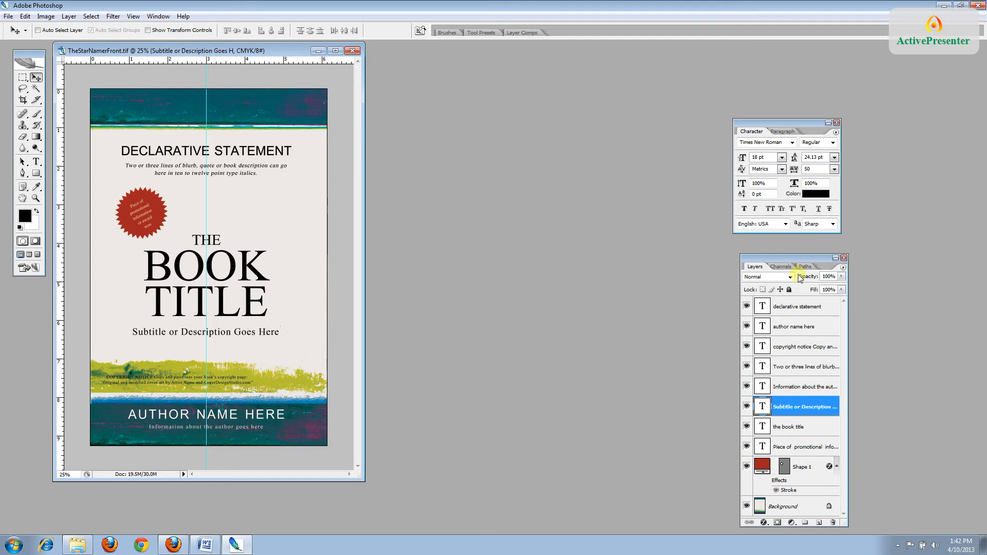
Step through the promotional, title and subtitle text layers, ending on the copyright notice layer
{"action": "left_click", "coordinate": [797, 445]}
{"action": "left_click", "coordinate": [800, 434]}
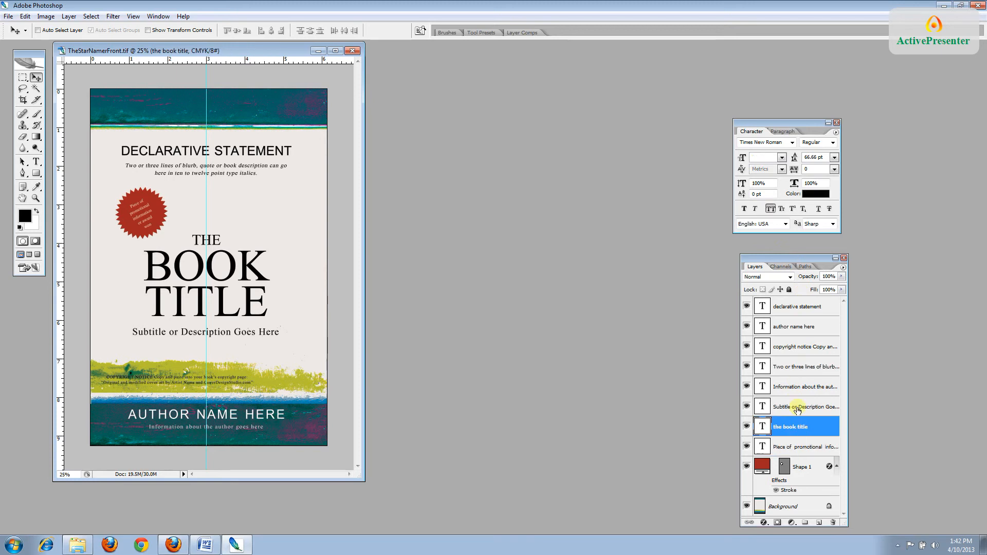
{"action": "left_click", "coordinate": [796, 407]}
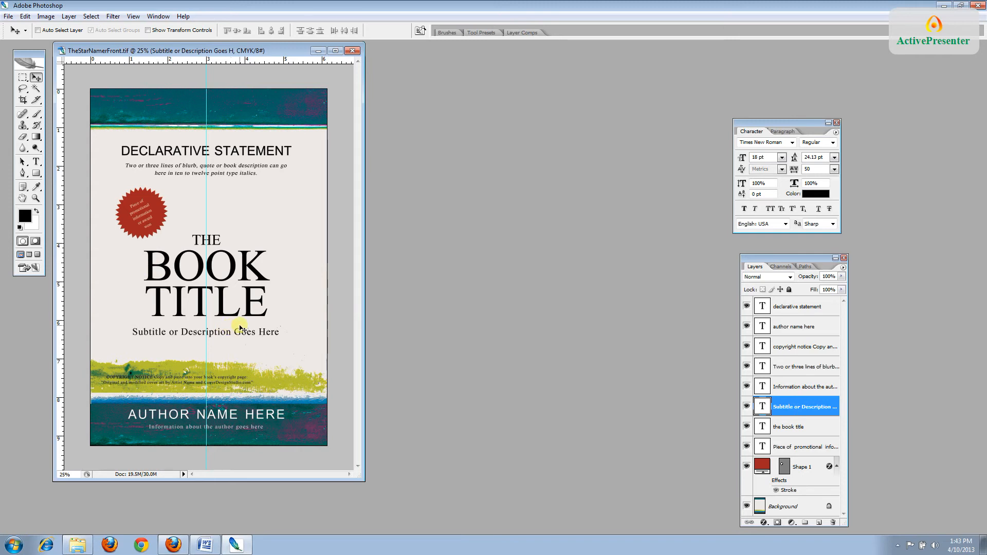
{"action": "left_click", "coordinate": [796, 348]}
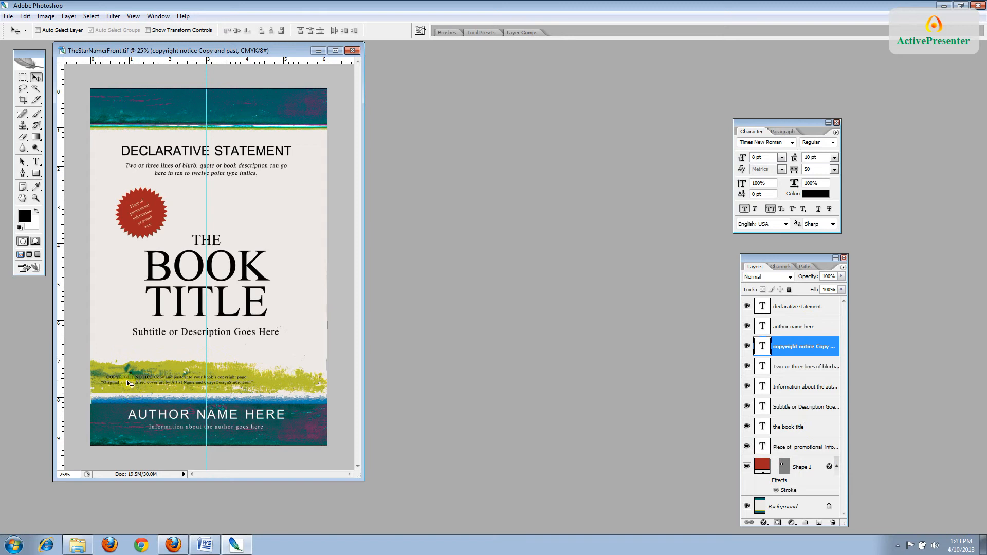
Switch to the Type tool and zoom the cover to 50%
{"action": "left_click", "coordinate": [37, 163]}
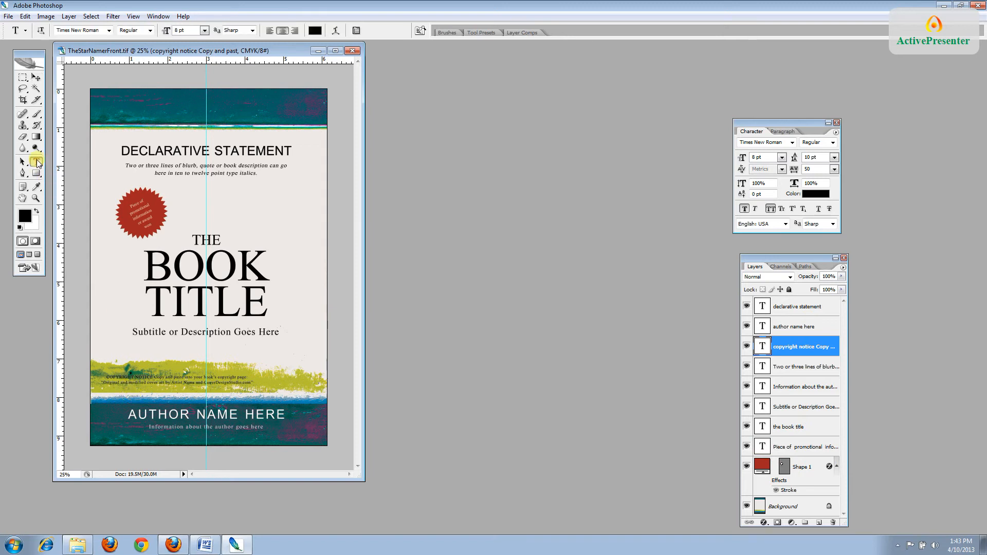
{"action": "key", "text": "ctrl+plus"}
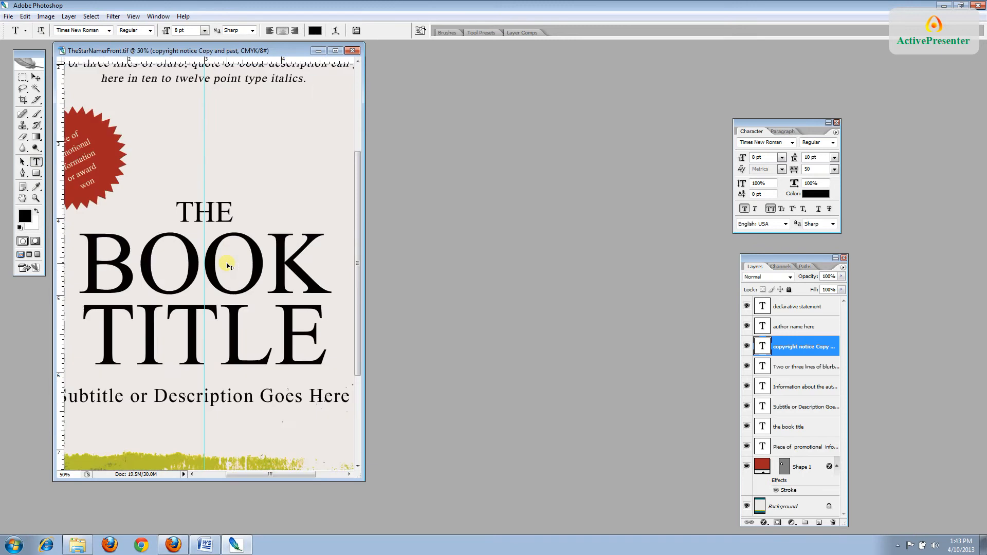
{"action": "scroll", "coordinate": [357, 282], "scroll_direction": "down", "scroll_amount": 5}
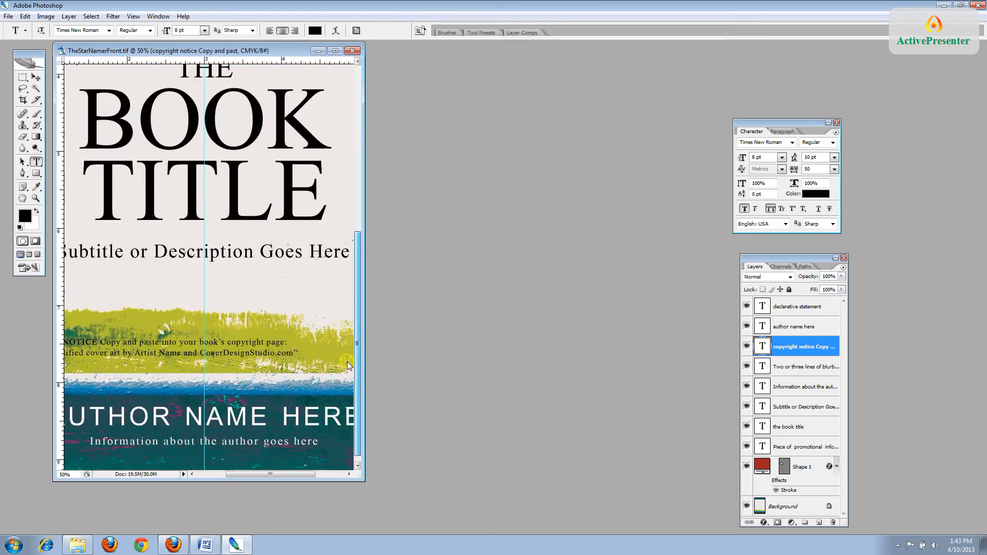
{"action": "left_click_drag", "start_coordinate": [298, 474], "coordinate": [277, 474]}
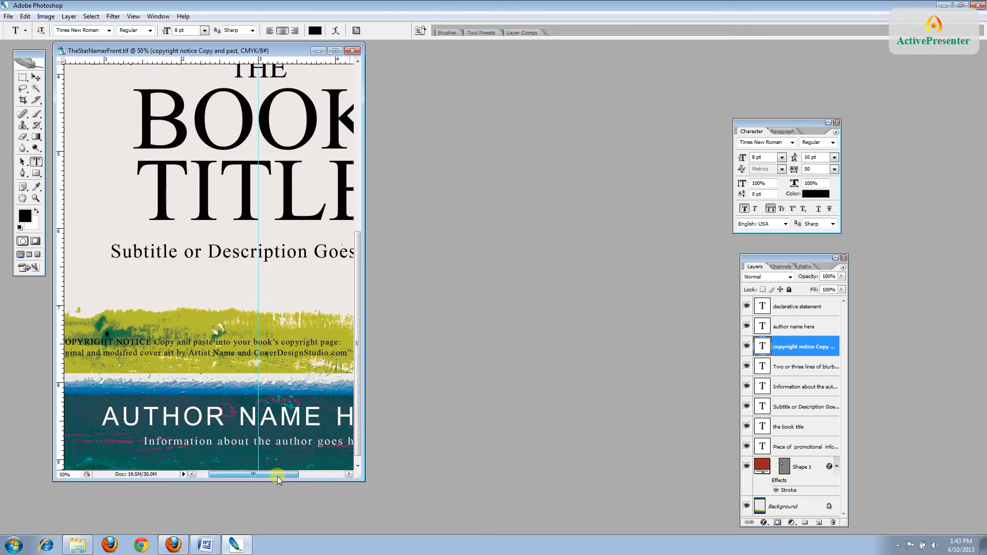
{"action": "left_click_drag", "start_coordinate": [364, 417], "coordinate": [435, 416]}
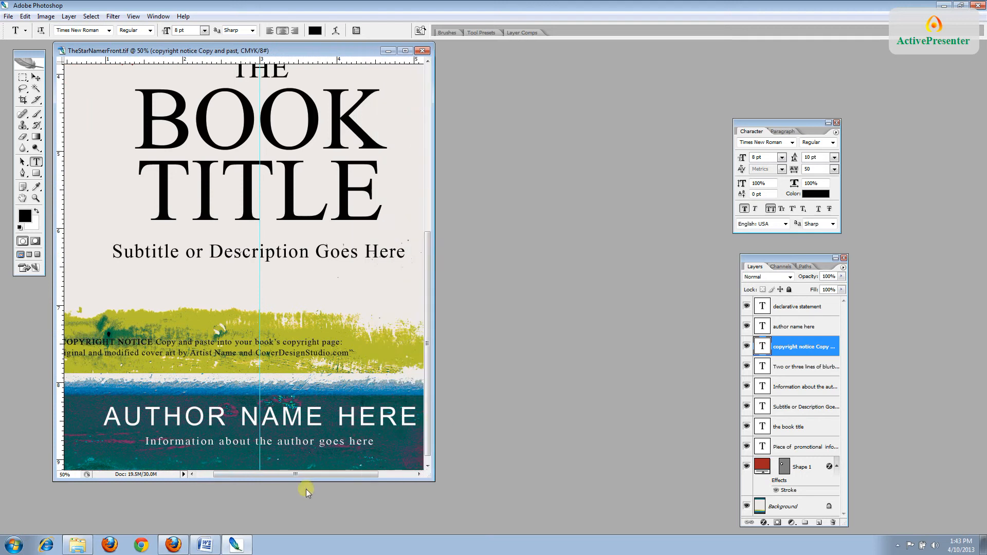
{"action": "left_click_drag", "start_coordinate": [306, 473], "coordinate": [287, 476]}
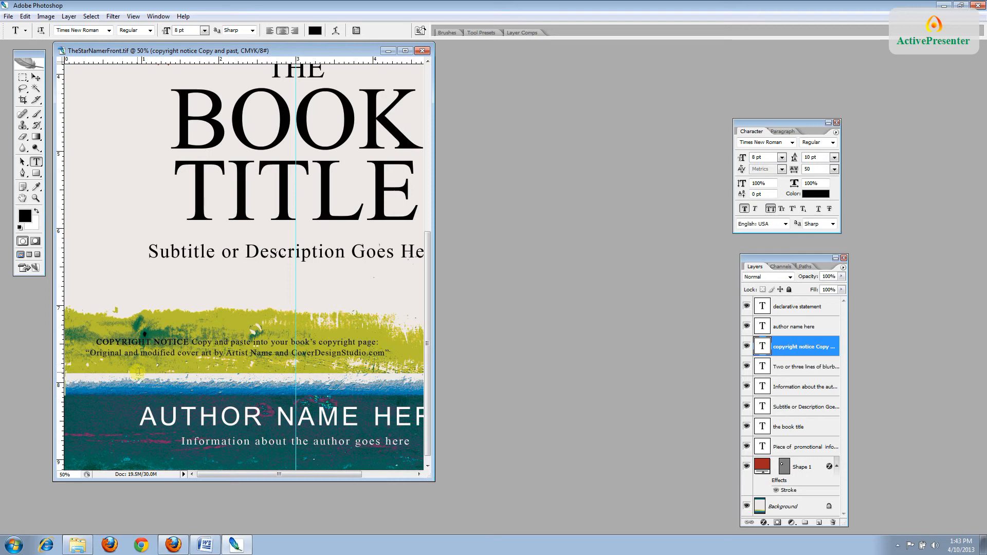
Copy the second copyright line, the cover art credit, and bring the Word Copyright document forward
{"action": "left_click", "coordinate": [91, 353]}
{"action": "left_click_drag", "start_coordinate": [90, 353], "coordinate": [385, 353]}
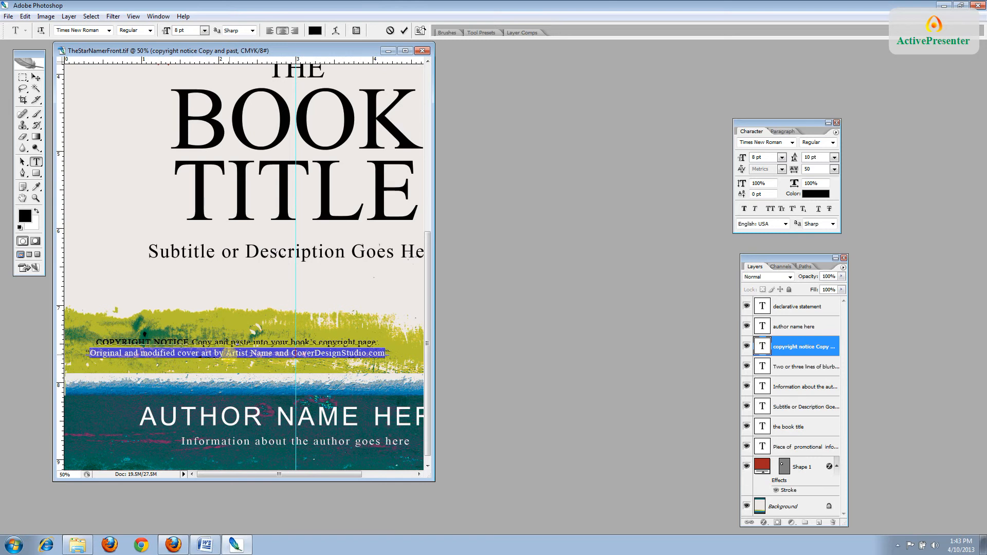
{"action": "right_click", "coordinate": [230, 355]}
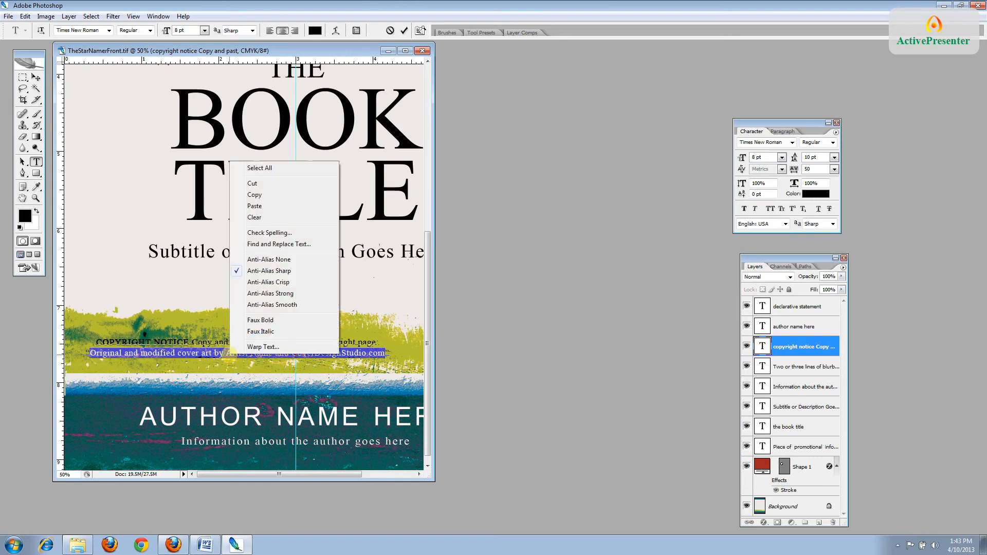
{"action": "left_click", "coordinate": [254, 196]}
{"action": "left_click", "coordinate": [26, 16]}
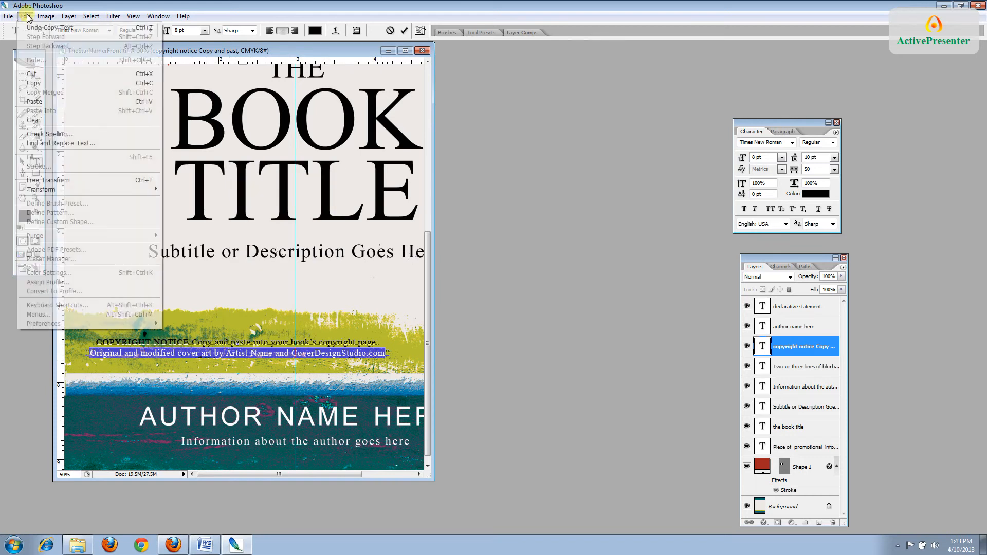
{"action": "left_click", "coordinate": [203, 545]}
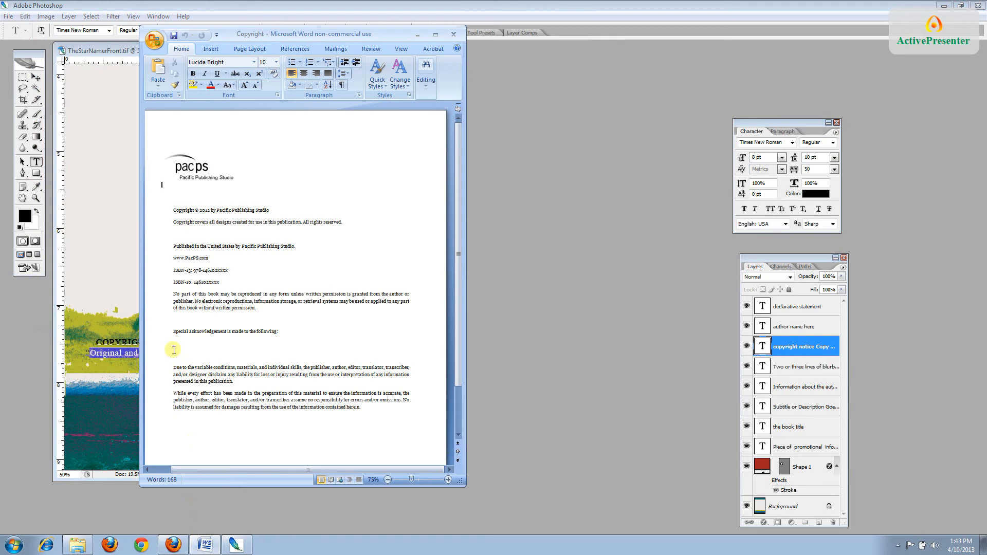
Paste the cover art credit under the special acknowledgement line, then save and close the document
{"action": "left_click", "coordinate": [174, 351]}
{"action": "right_click", "coordinate": [174, 349]}
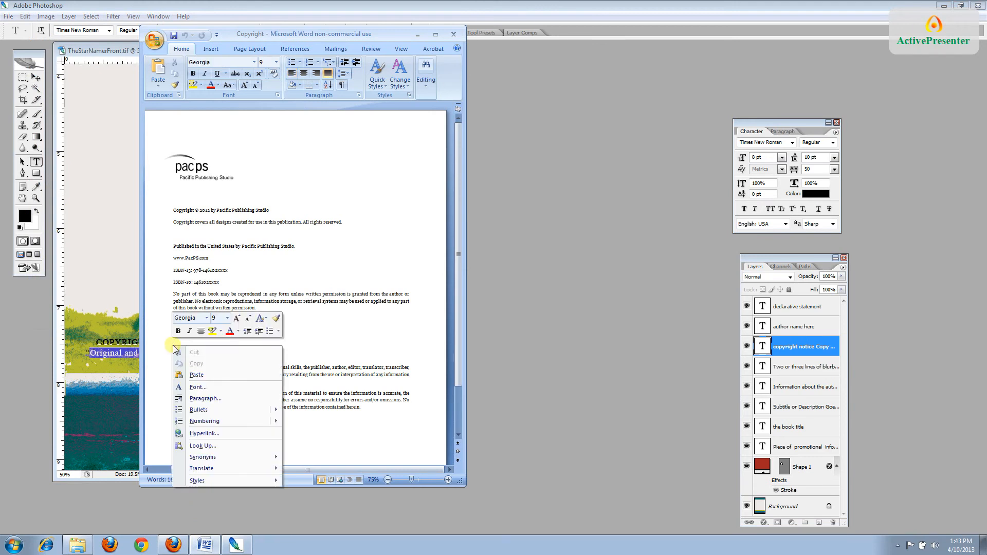
{"action": "left_click", "coordinate": [190, 375]}
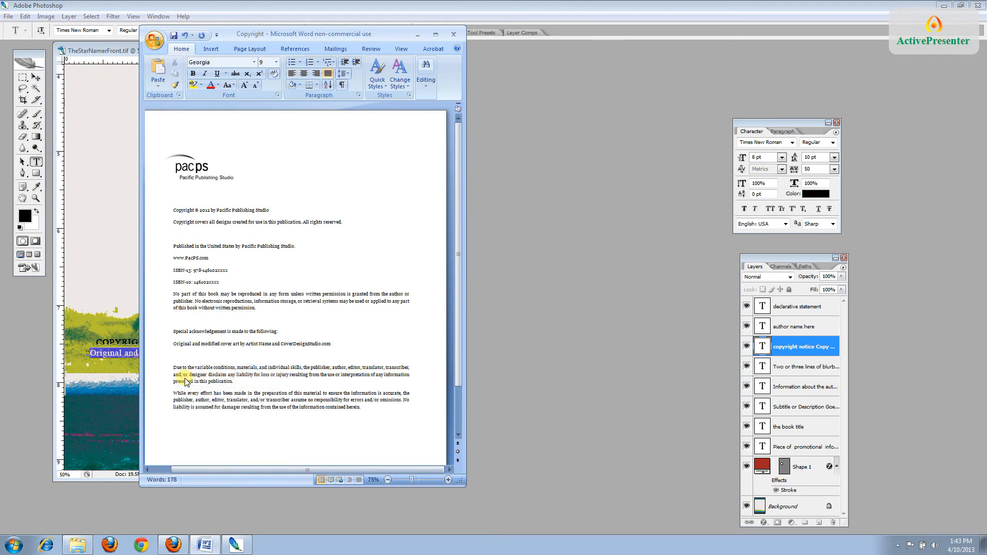
{"action": "left_click", "coordinate": [333, 343]}
{"action": "left_click_drag", "start_coordinate": [297, 338], "coordinate": [256, 331]}
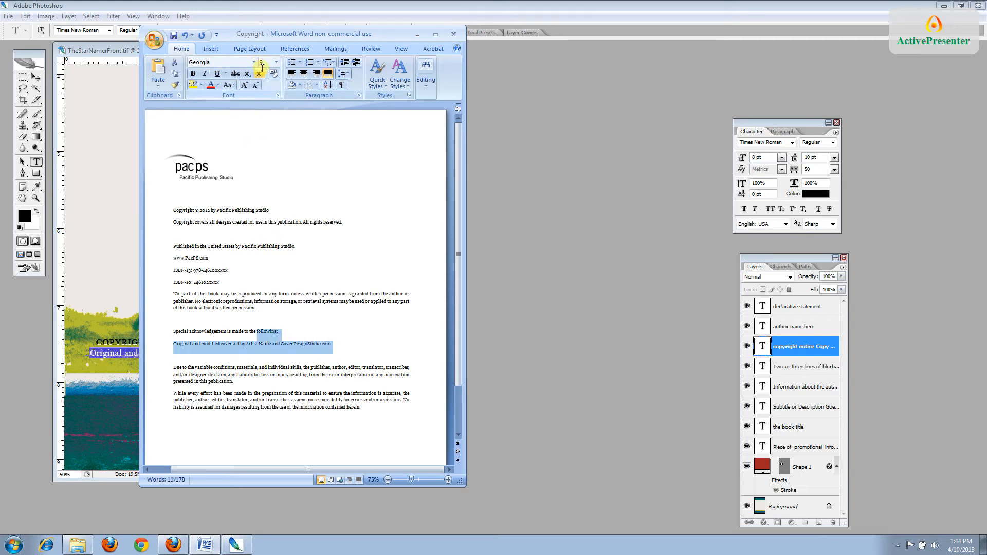
{"action": "left_click", "coordinate": [220, 246]}
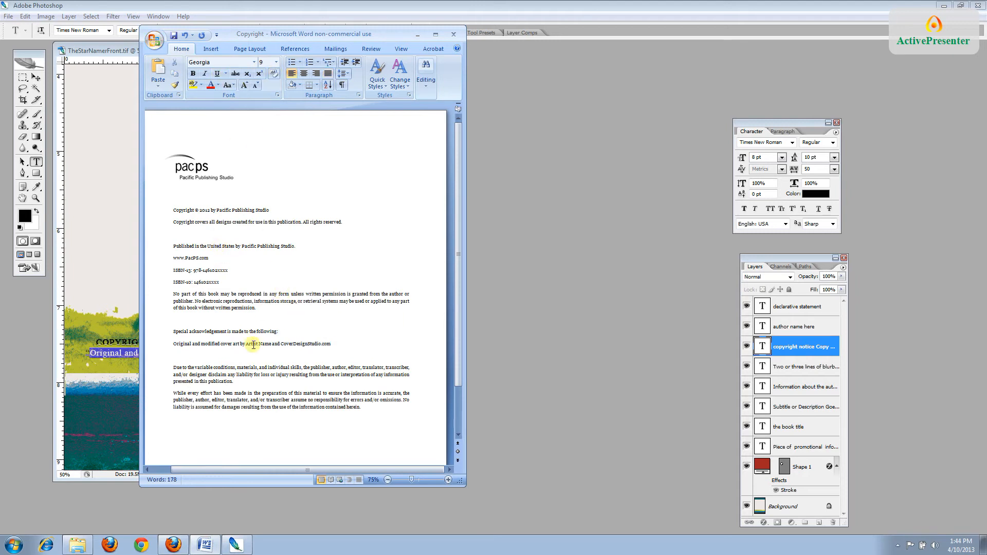
{"action": "left_click", "coordinate": [173, 36]}
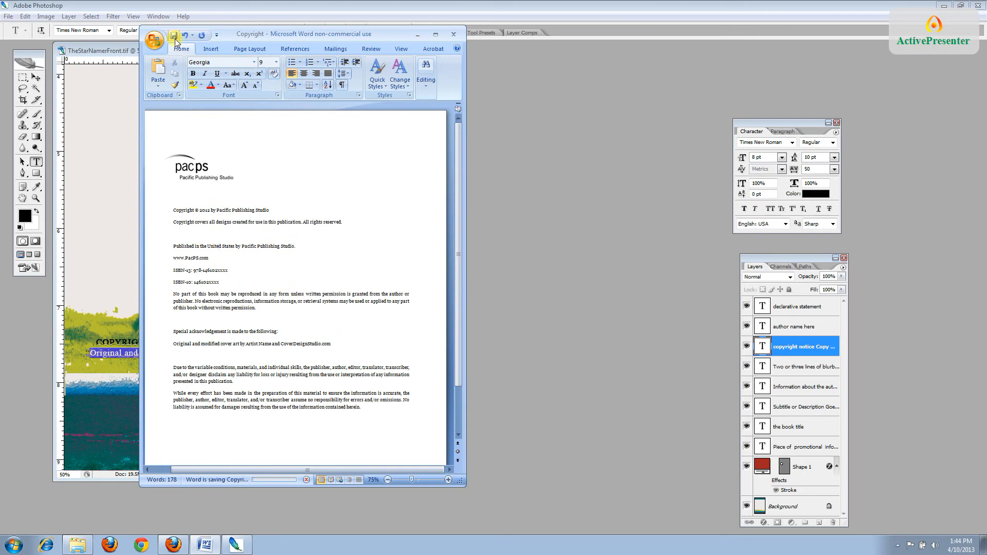
{"action": "left_click", "coordinate": [455, 34]}
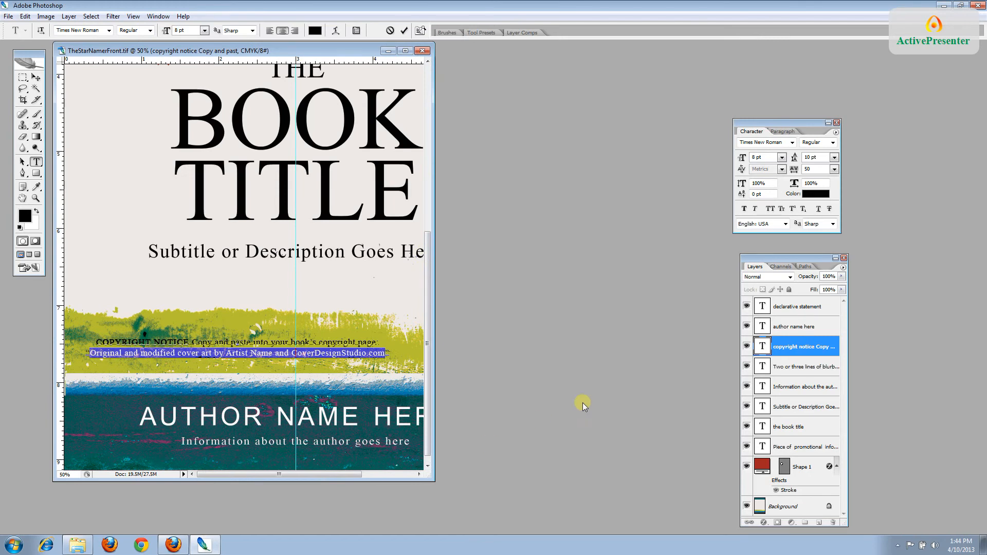
Hide the copyright layer, zoom out to 33.3%, and open THE BOOK TITLE text for editing
{"action": "left_click", "coordinate": [746, 348]}
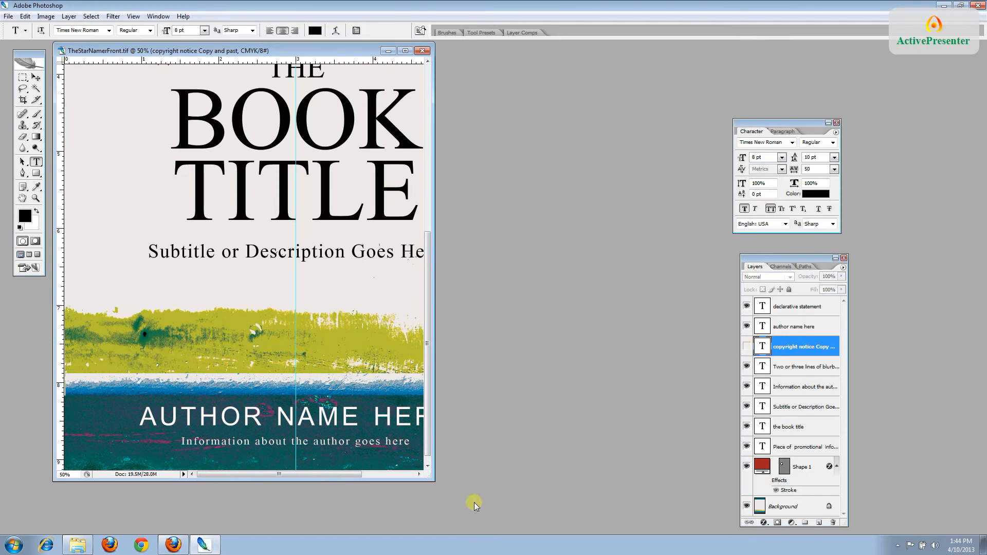
{"action": "left_click_drag", "start_coordinate": [434, 480], "coordinate": [551, 533]}
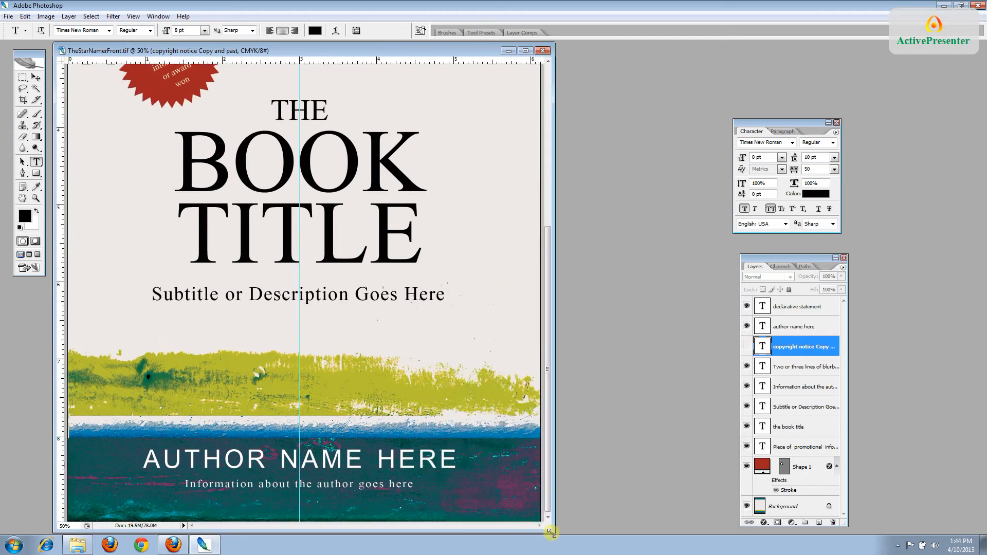
{"action": "key", "text": "ctrl+minus"}
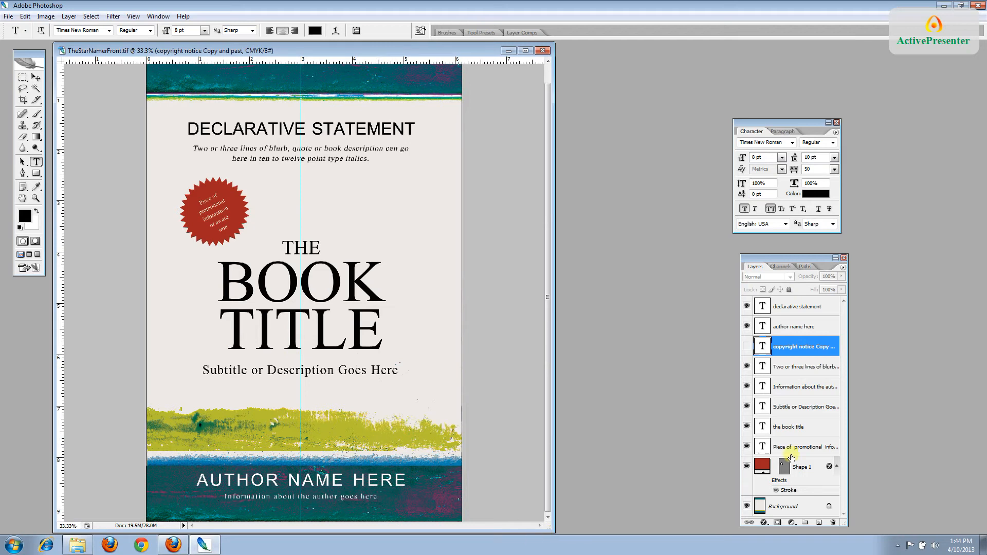
{"action": "left_click", "coordinate": [788, 433]}
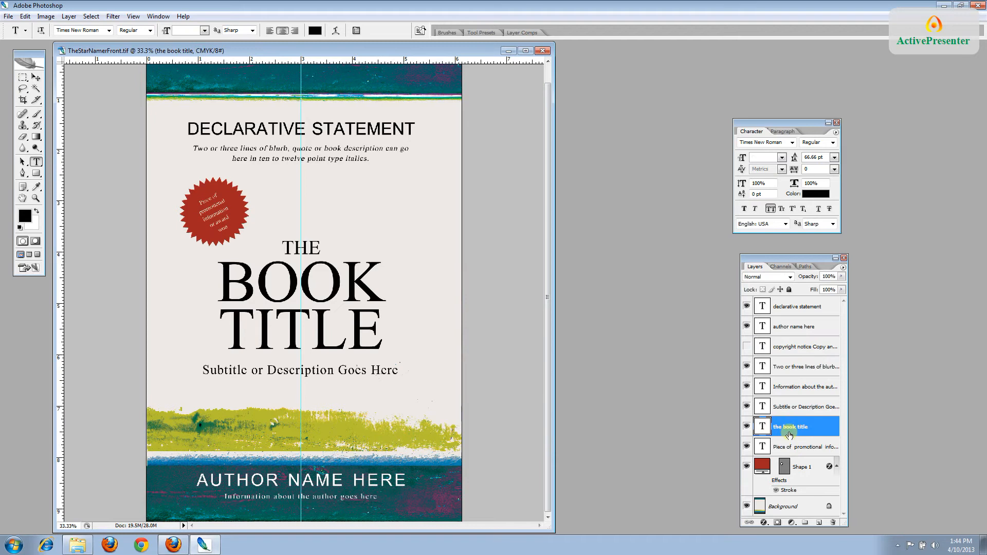
{"action": "left_click", "coordinate": [301, 250]}
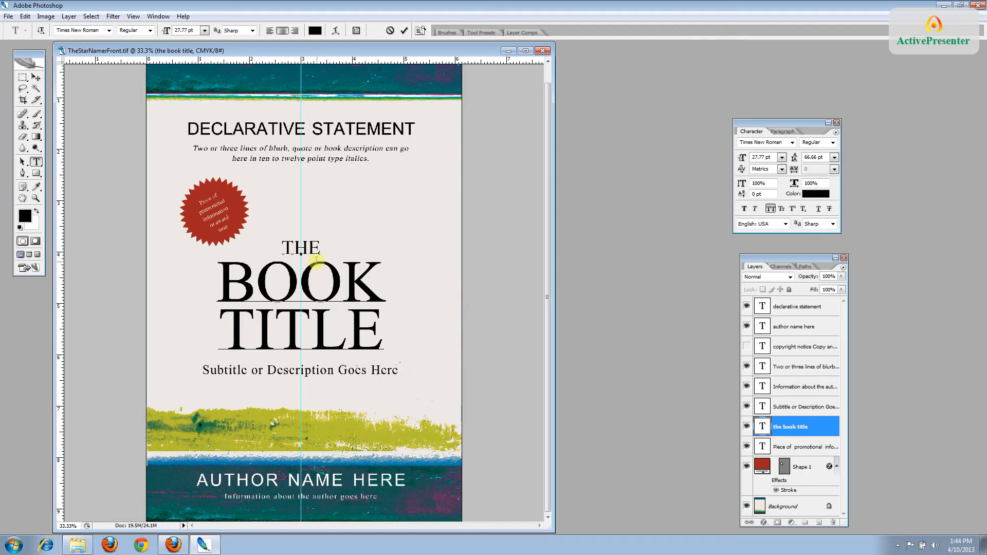
Change the title from THE BOOK TITLE to THE STAR NAMER
{"action": "left_click_drag", "start_coordinate": [320, 250], "coordinate": [285, 249]}
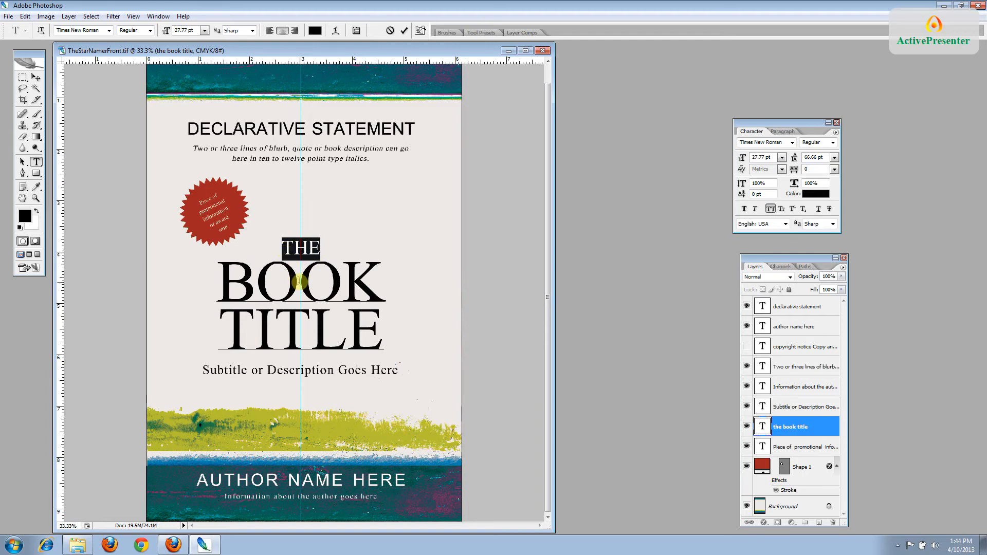
{"action": "left_click", "coordinate": [383, 300]}
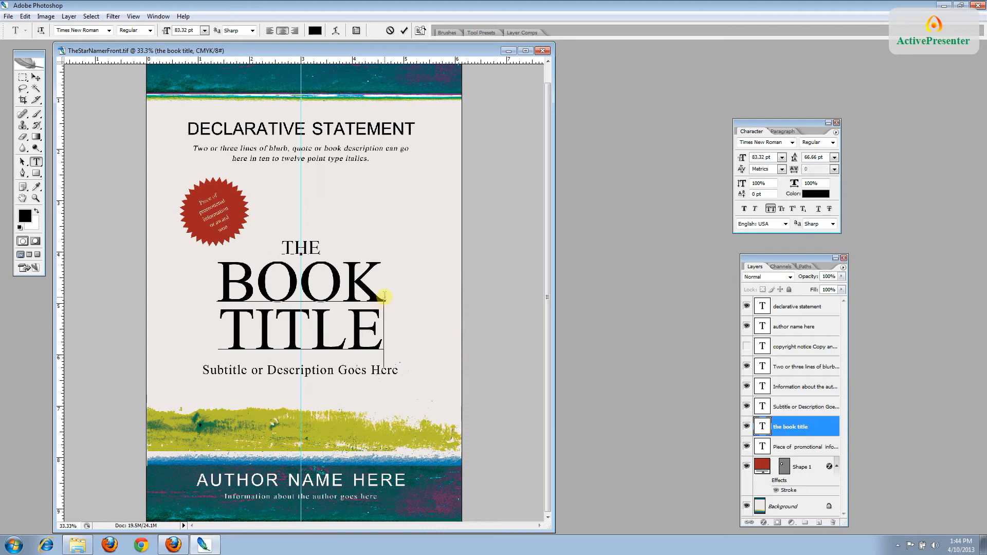
{"action": "left_click_drag", "start_coordinate": [383, 299], "coordinate": [234, 293]}
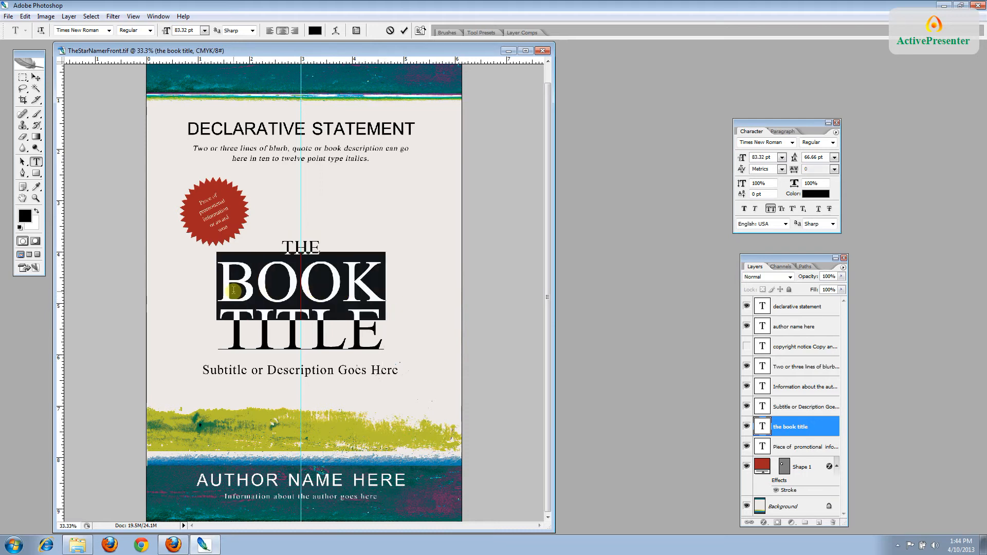
{"action": "type", "text": "STAR"}
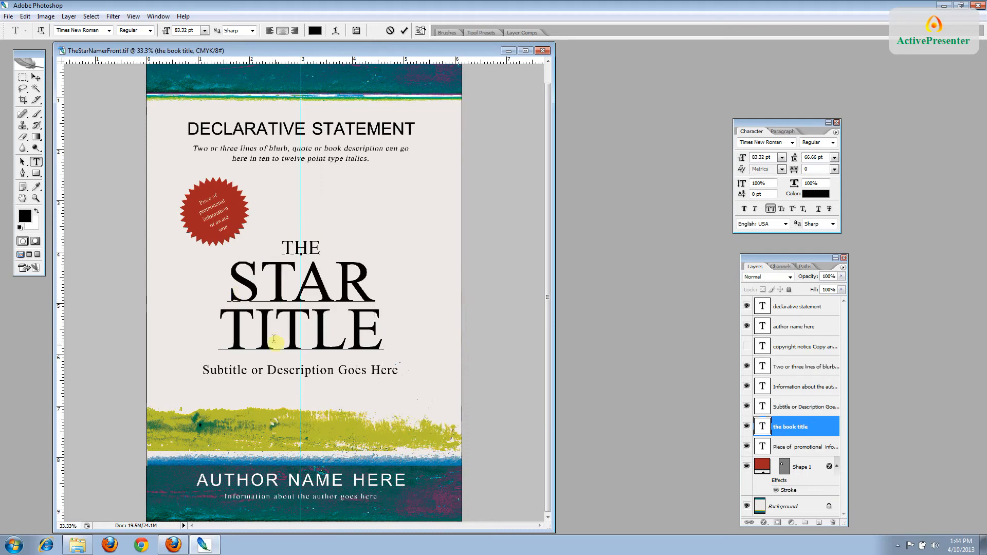
{"action": "left_click_drag", "start_coordinate": [383, 343], "coordinate": [224, 352]}
{"action": "type", "text": "NAMER"}
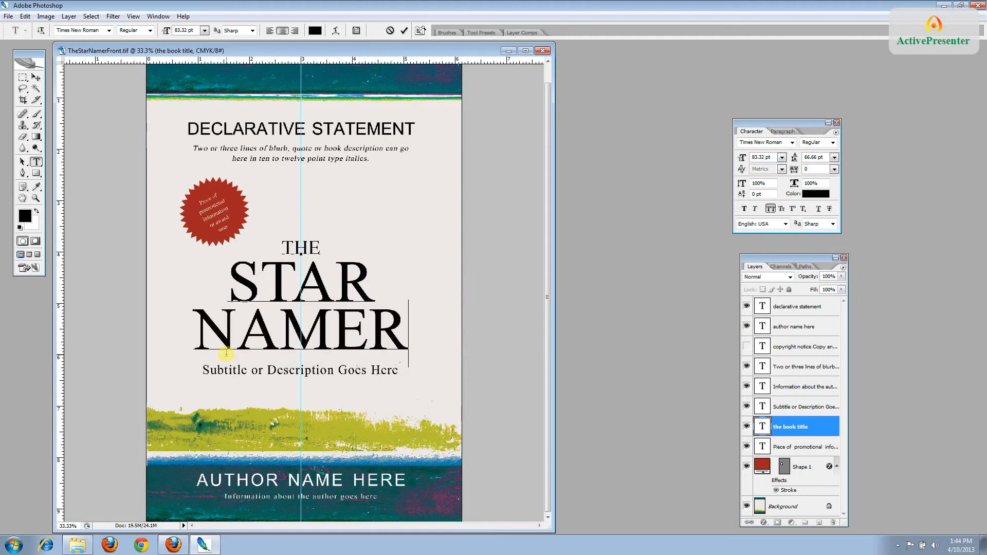
{"action": "left_click", "coordinate": [789, 433]}
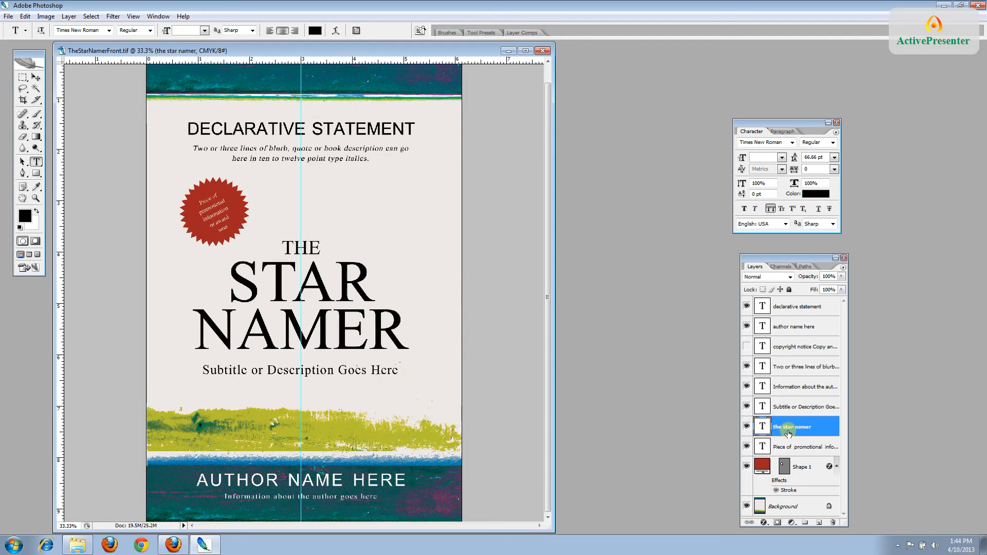
{"action": "left_click", "coordinate": [808, 307]}
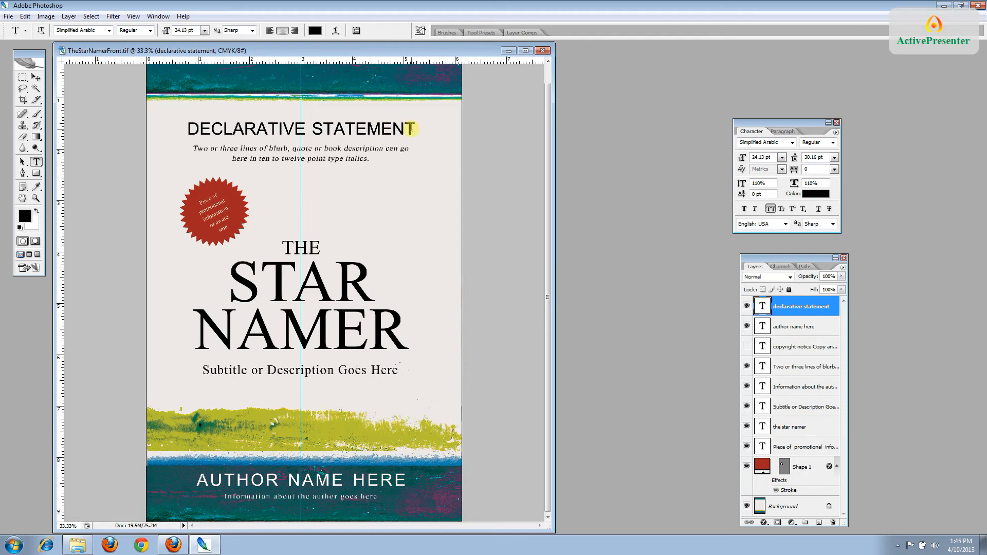
Change the headline to THE DEFINITIVE GUIDE and replace AUTHOR NAME HERE with the author's name
{"action": "left_click_drag", "start_coordinate": [414, 128], "coordinate": [187, 125]}
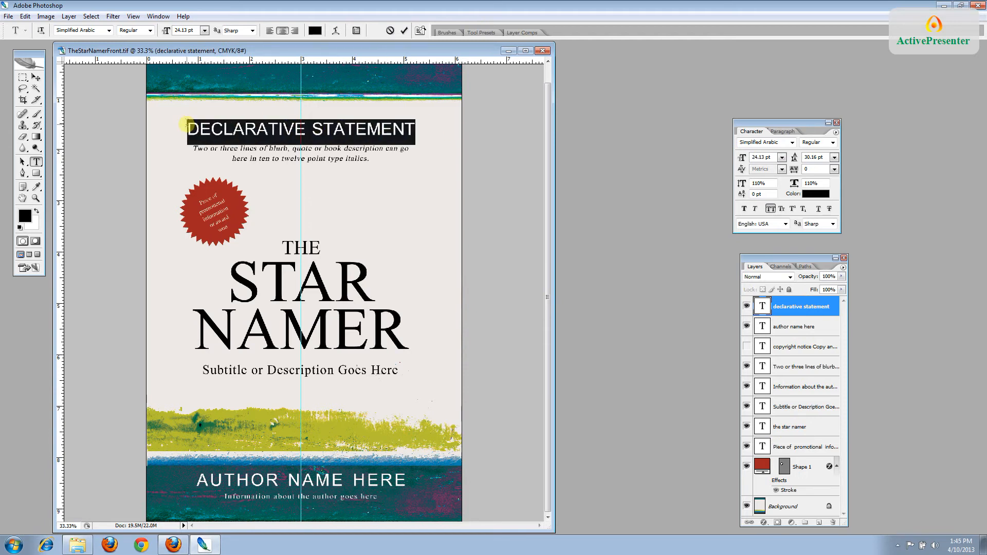
{"action": "type", "text": "THE DEFINITI"}
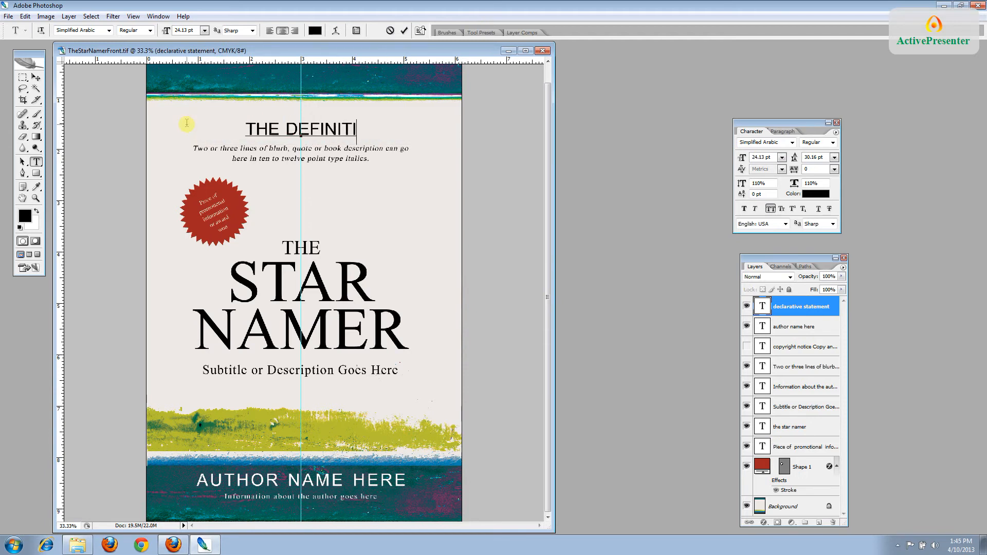
{"action": "type", "text": "VE GUIDE"}
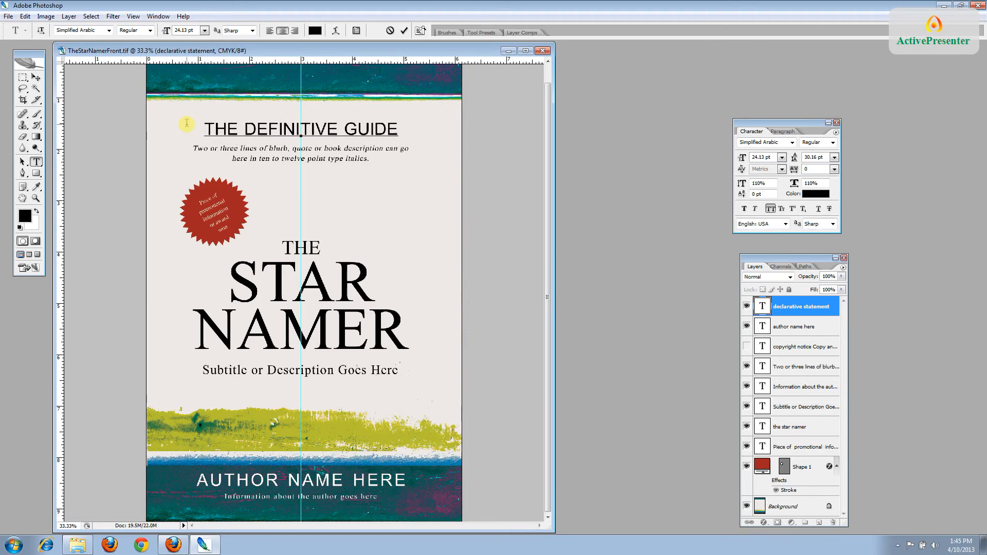
{"action": "left_click", "coordinate": [823, 307]}
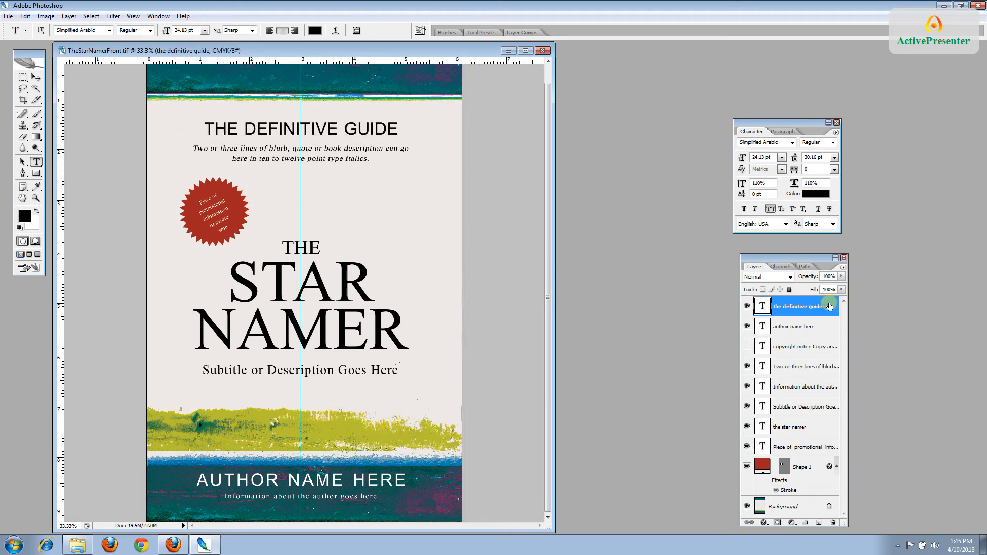
{"action": "left_click", "coordinate": [821, 327]}
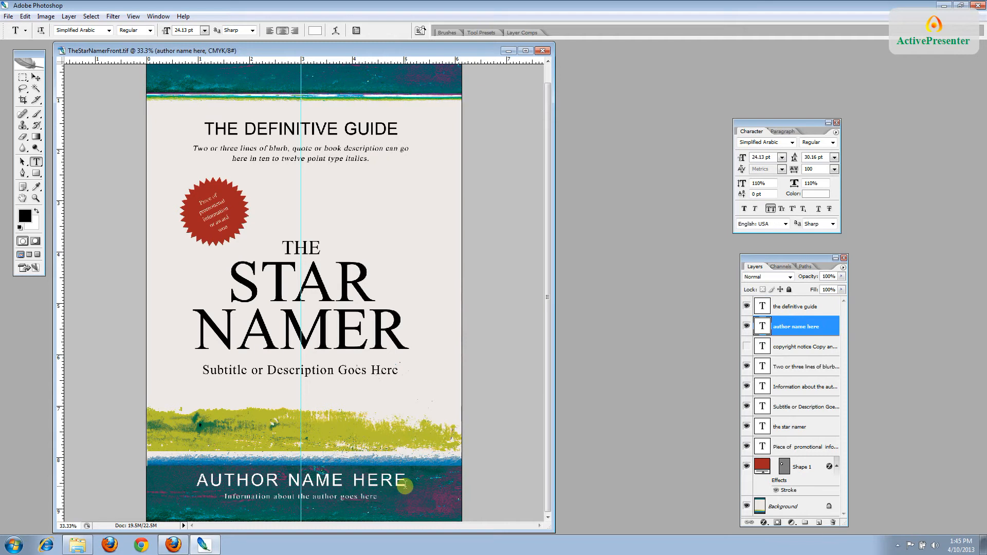
{"action": "left_click_drag", "start_coordinate": [407, 487], "coordinate": [197, 483]}
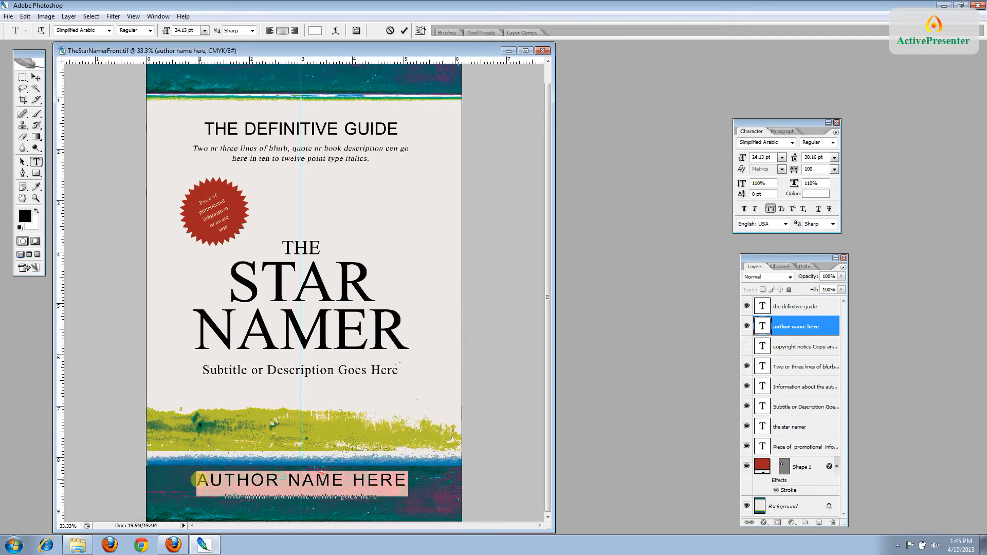
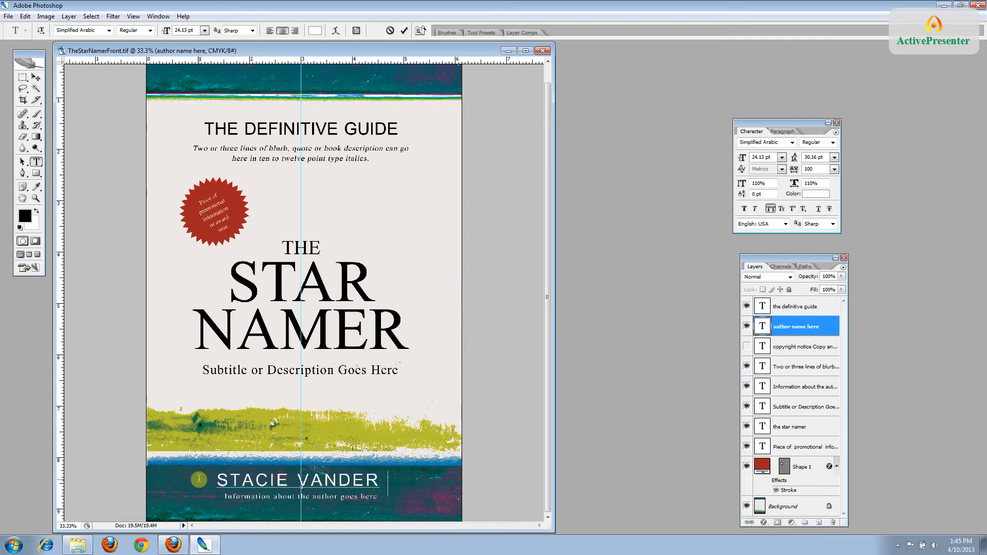
{"action": "left_click", "coordinate": [788, 354]}
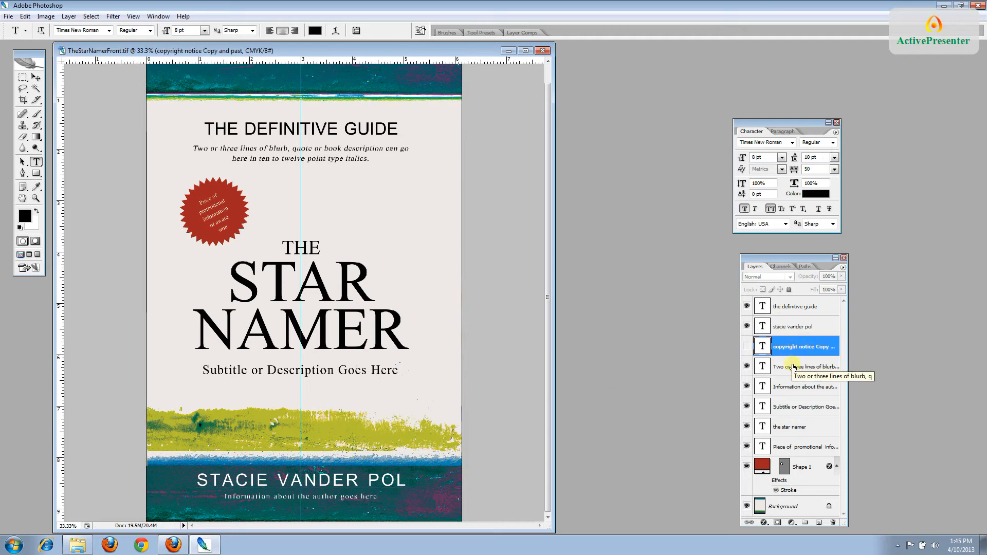
Replace the blurb with 'Everything you need to know about naming your own stars, including a list of resources.'
{"action": "left_click", "coordinate": [793, 368]}
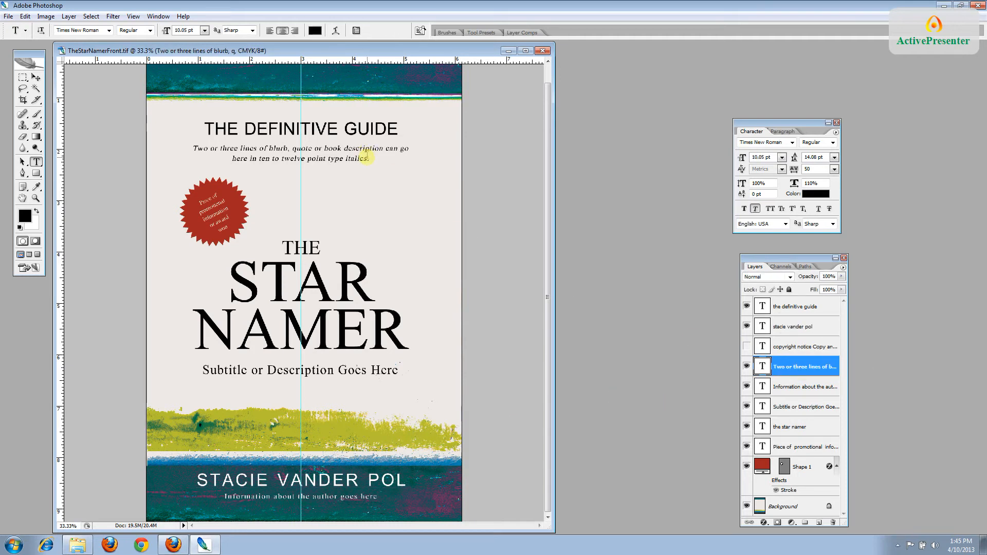
{"action": "left_click_drag", "start_coordinate": [370, 158], "coordinate": [171, 155]}
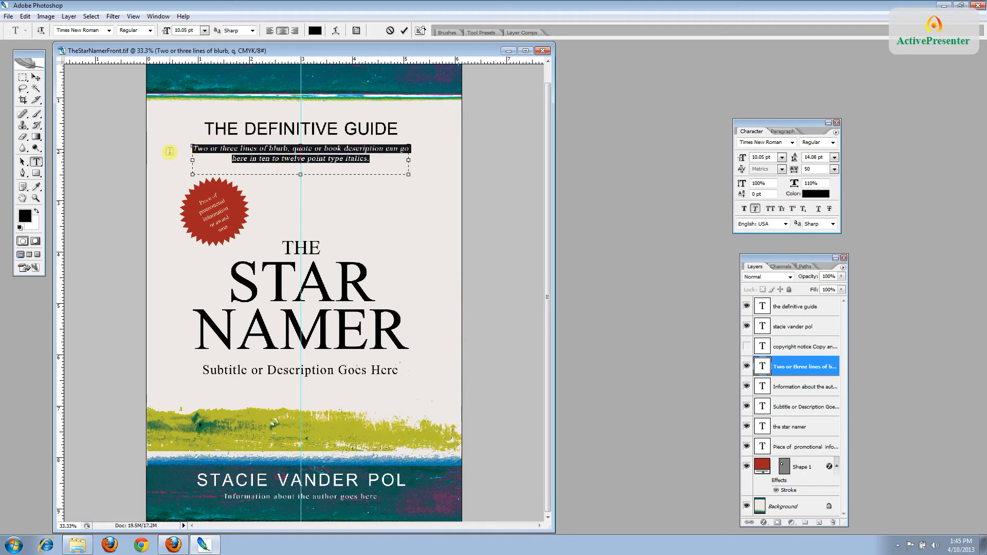
{"action": "type", "text": "Everything you ne"}
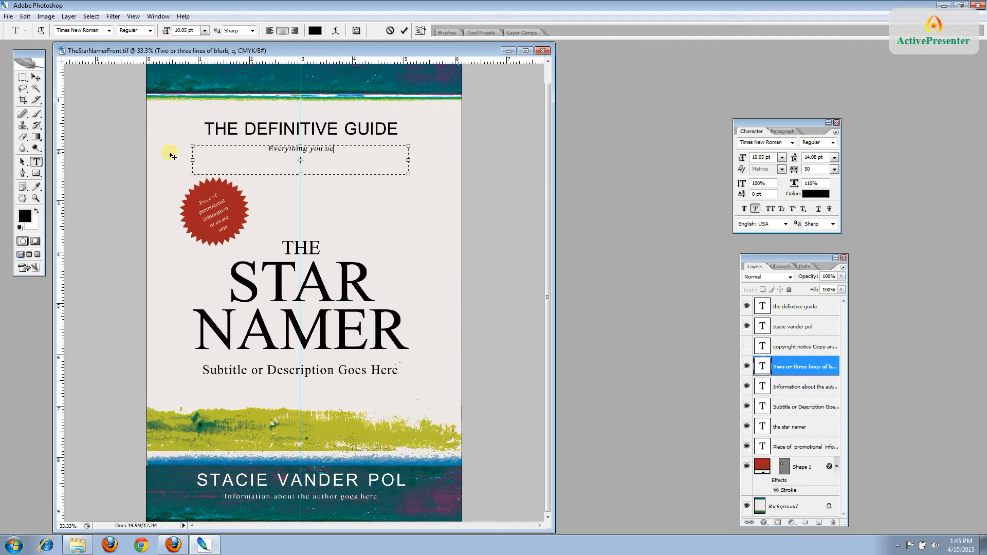
{"action": "type", "text": "ed to know about "}
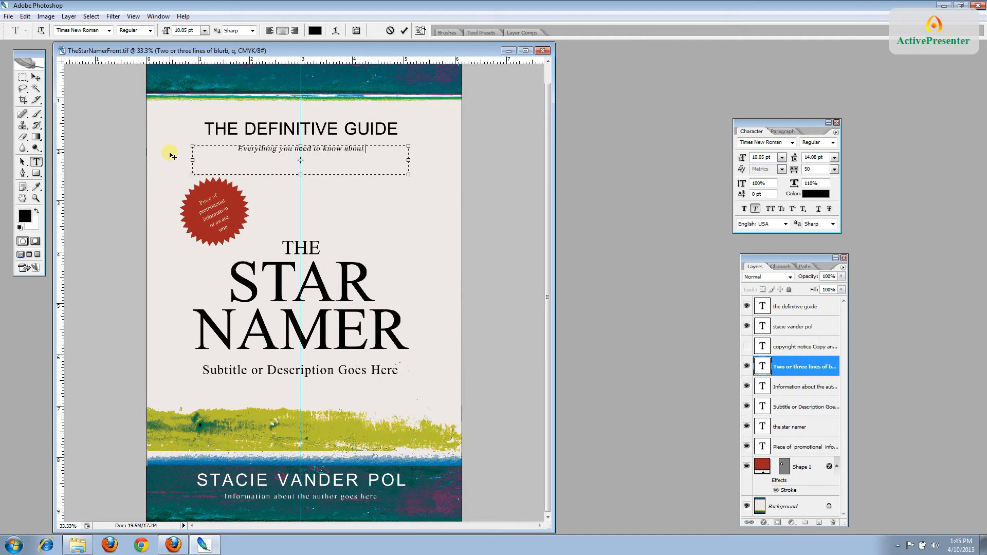
{"action": "type", "text": "naming your s"}
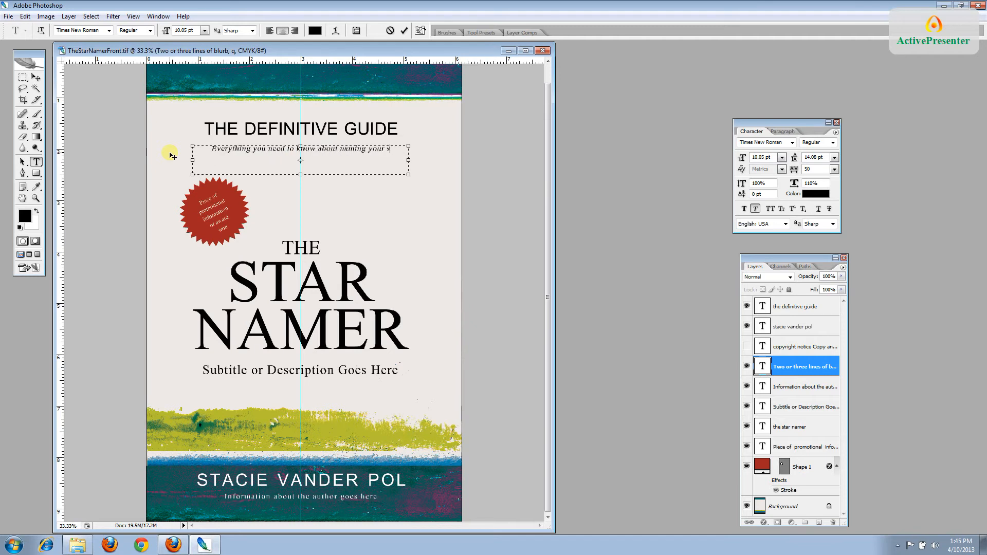
{"action": "key", "text": "BackSpace"}
{"action": "type", "text": "own st"}
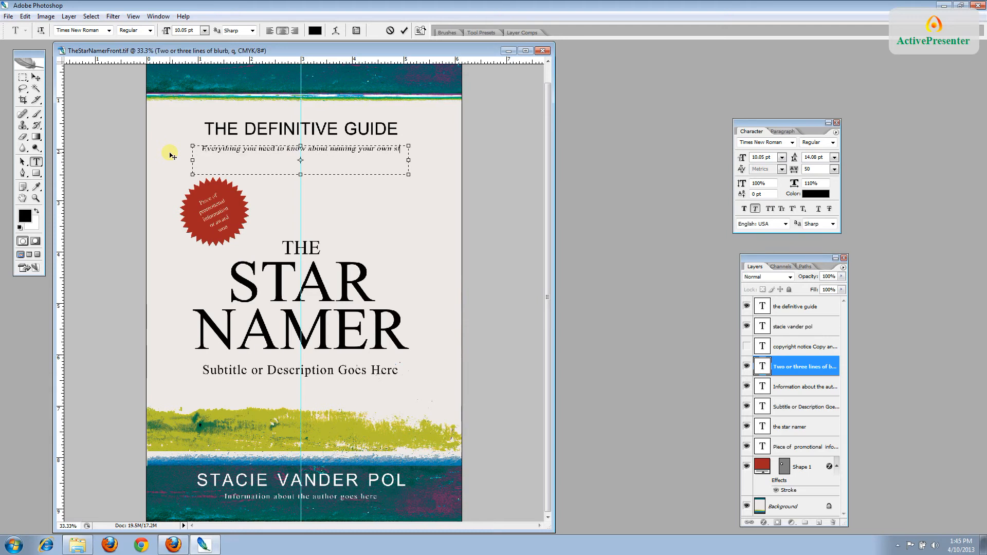
{"action": "type", "text": "ars, inc"}
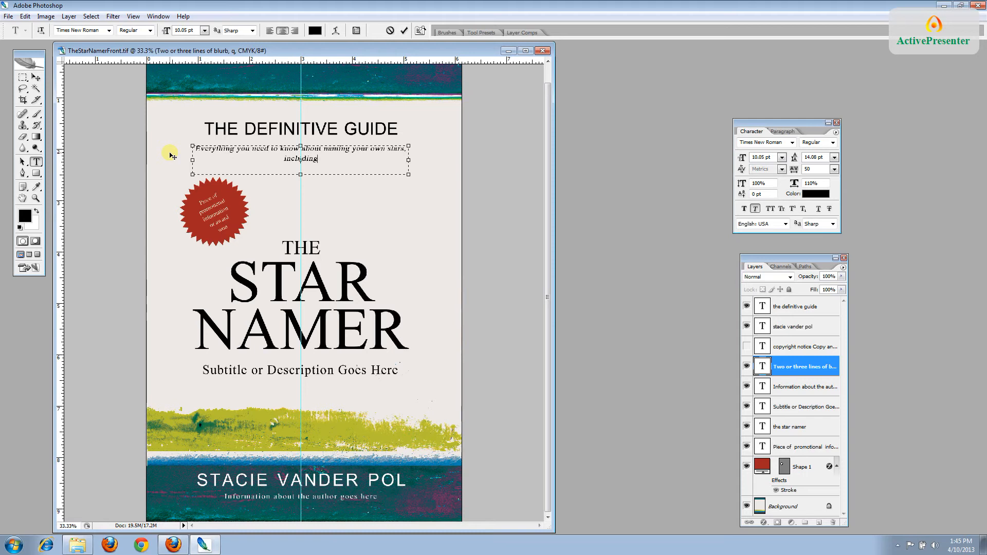
{"action": "type", "text": "luding a list of resources."}
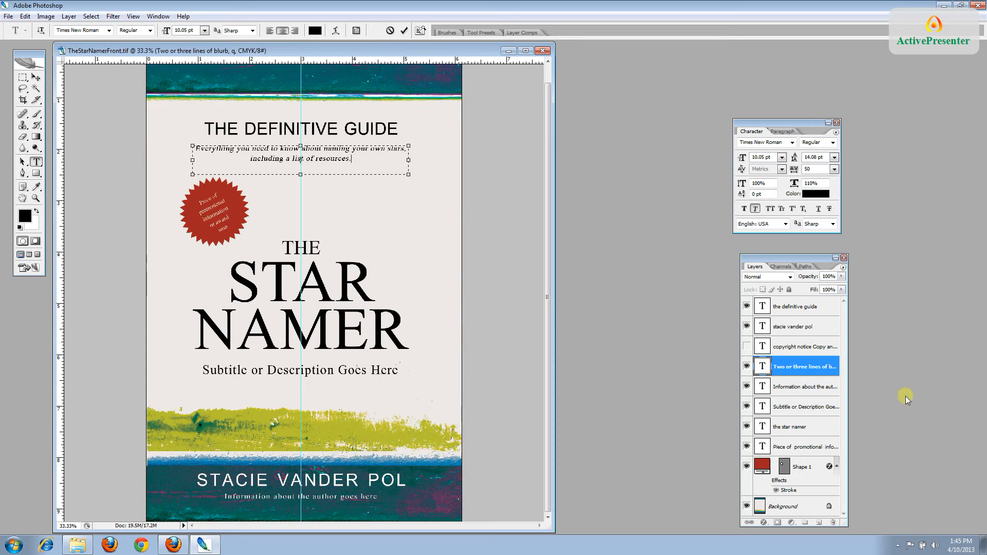
{"action": "left_click", "coordinate": [821, 374]}
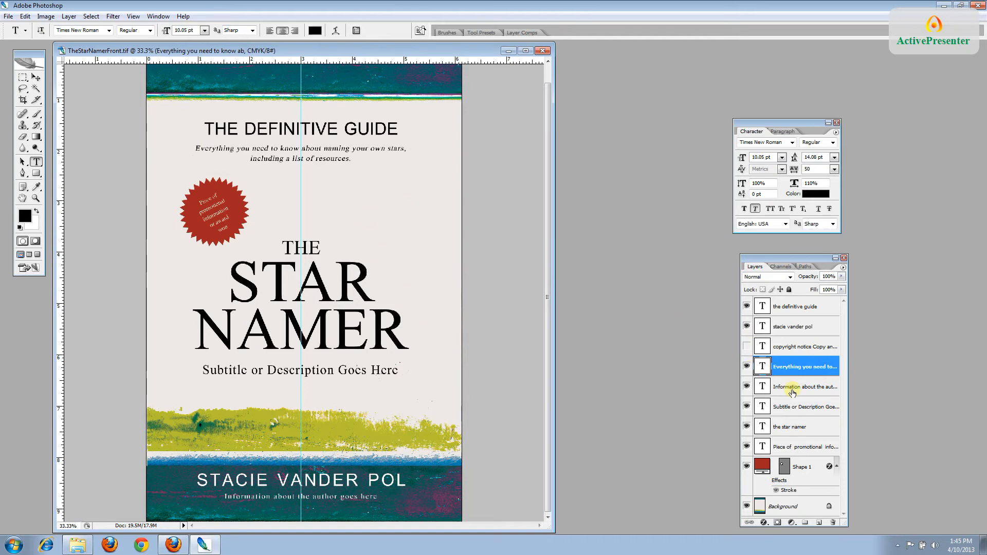
Replace the author information line with 'Night sky gazer and star naming axpert'
{"action": "left_click", "coordinate": [771, 388]}
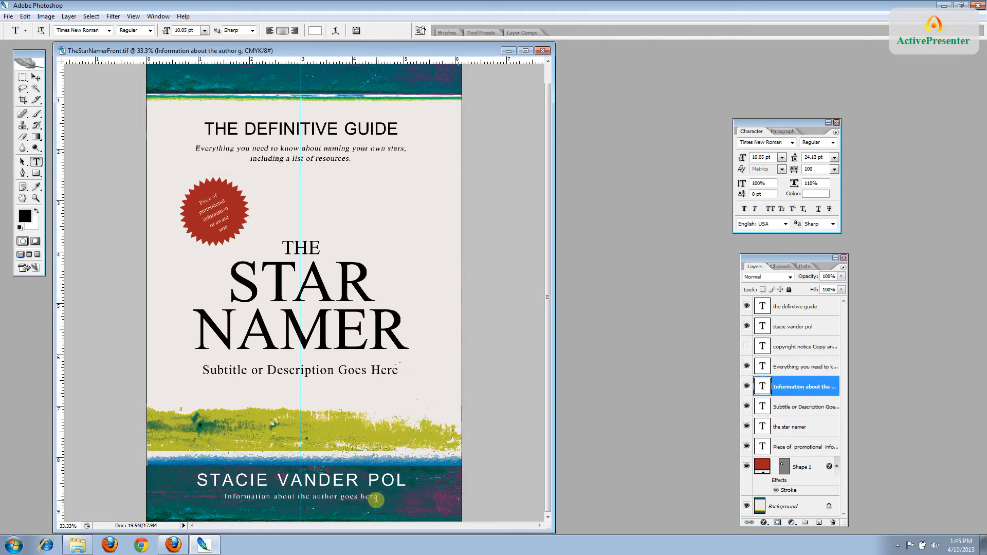
{"action": "left_click_drag", "start_coordinate": [378, 497], "coordinate": [223, 506]}
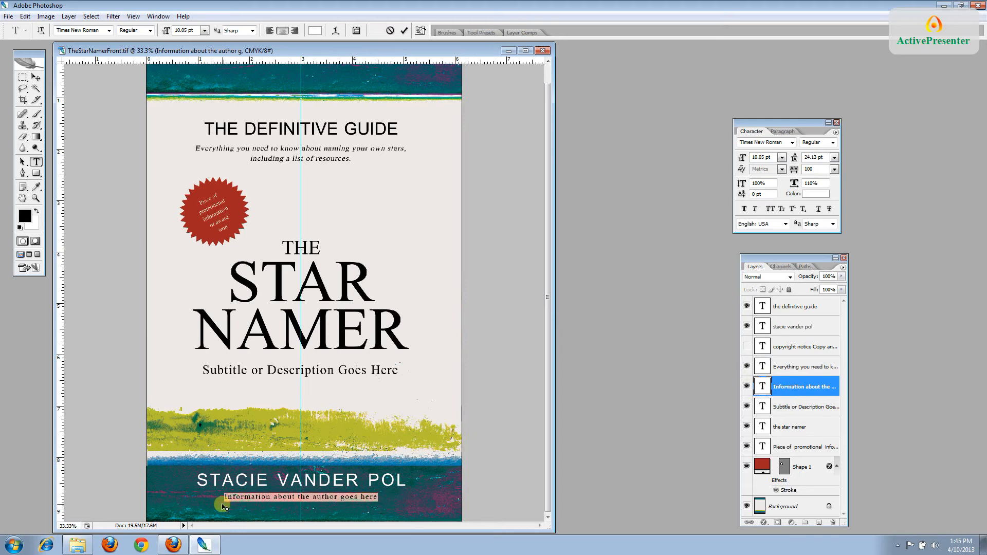
{"action": "key", "text": "BackSpace"}
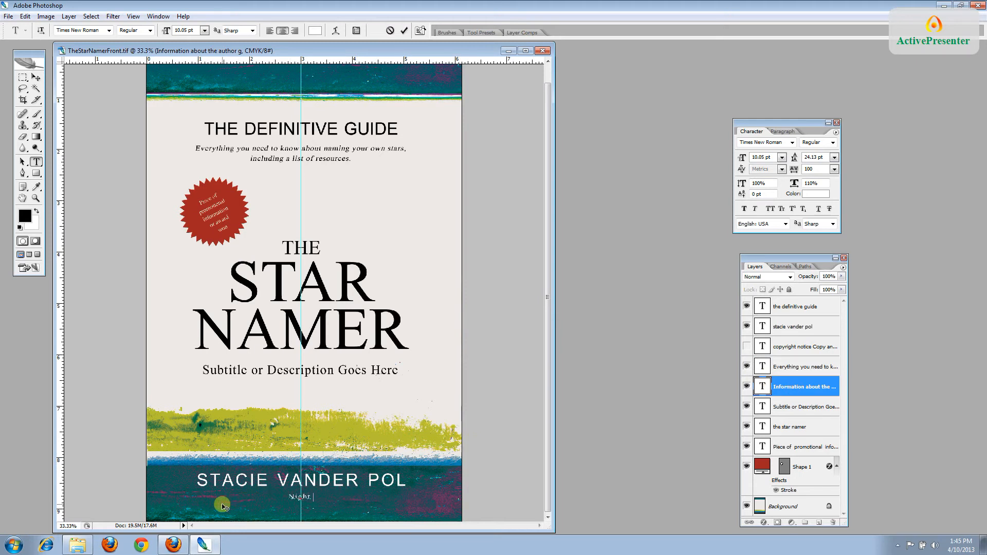
{"action": "type", "text": "Night sky gazer and star naming a"}
{"action": "type", "text": "xpert"}
{"action": "left_click", "coordinate": [777, 389]}
Change the subtitle line to 'The universe is your oyster'
{"action": "left_click", "coordinate": [785, 411]}
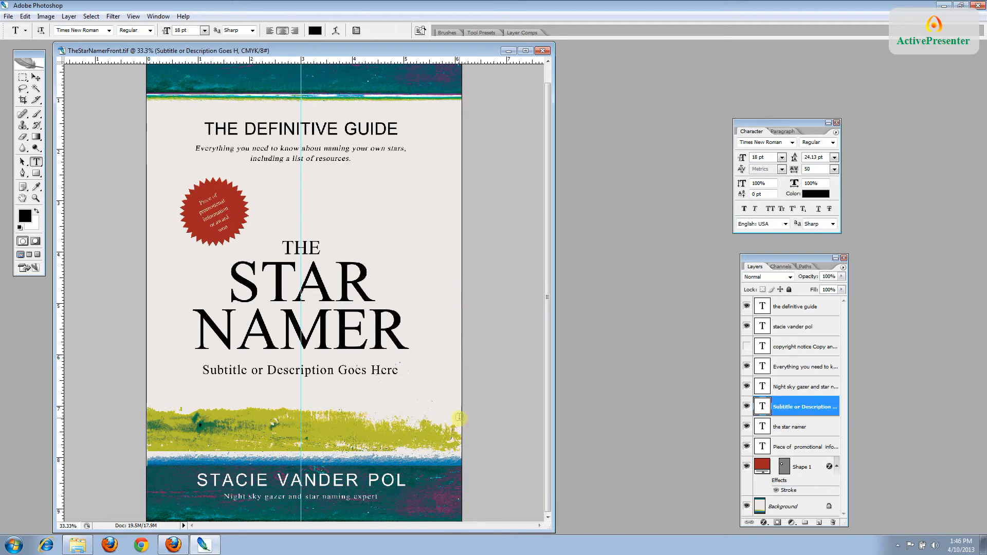
{"action": "left_click_drag", "start_coordinate": [400, 374], "coordinate": [202, 371]}
{"action": "type", "text": "the"}
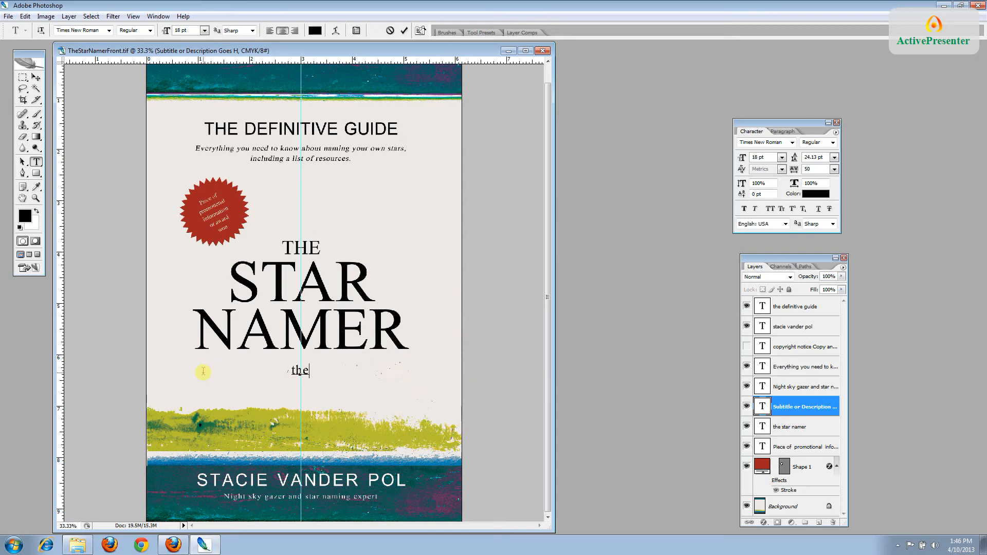
{"action": "type", "text": "Th"}
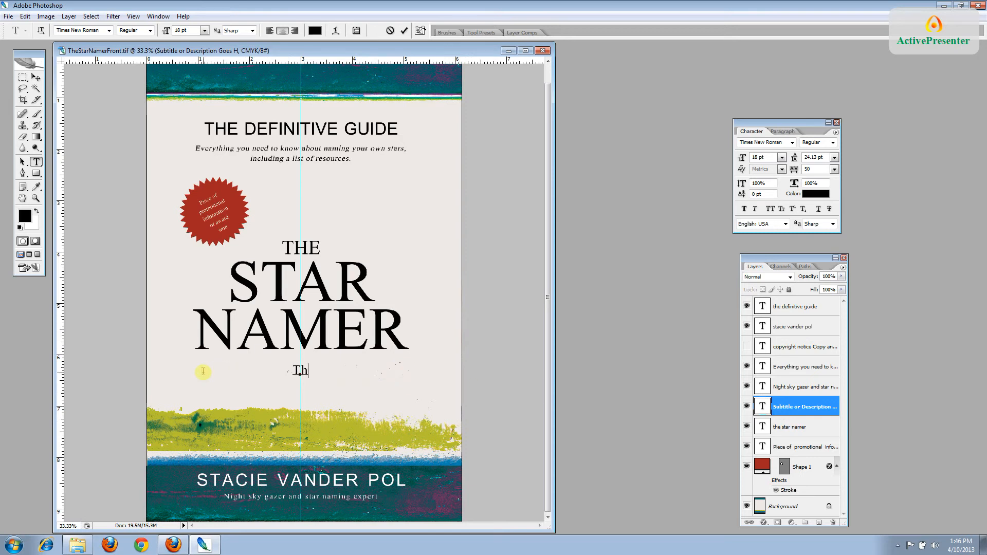
{"action": "type", "text": "e universe"}
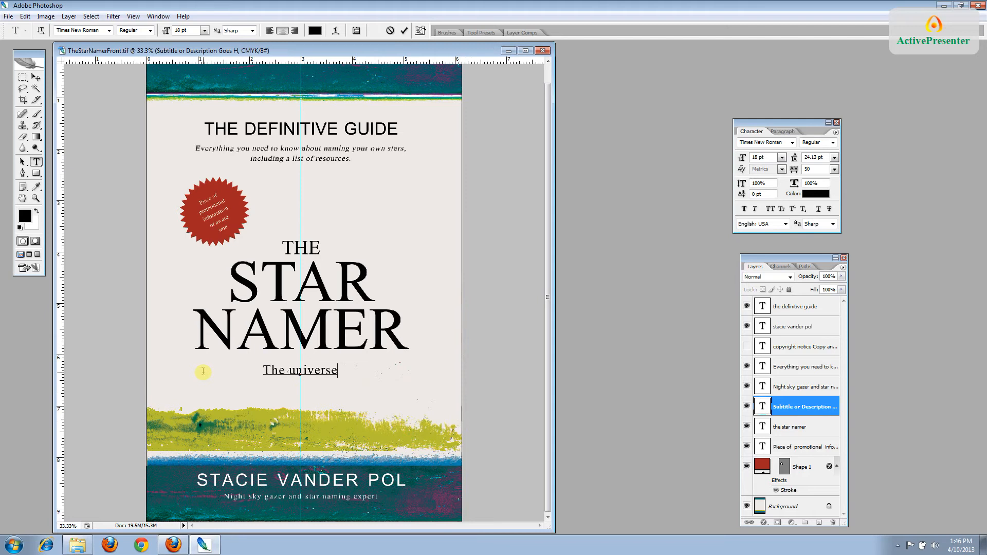
{"action": "type", "text": " is your oyster"}
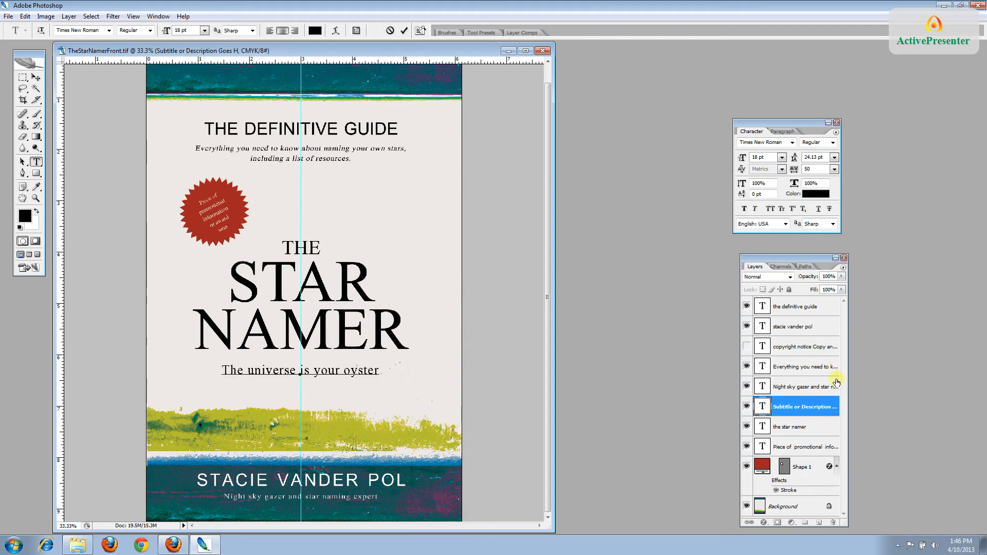
{"action": "left_click", "coordinate": [815, 405]}
At 50% zoom, change the starburst text to 'The most complete resource on the topic'
{"action": "left_click", "coordinate": [804, 429]}
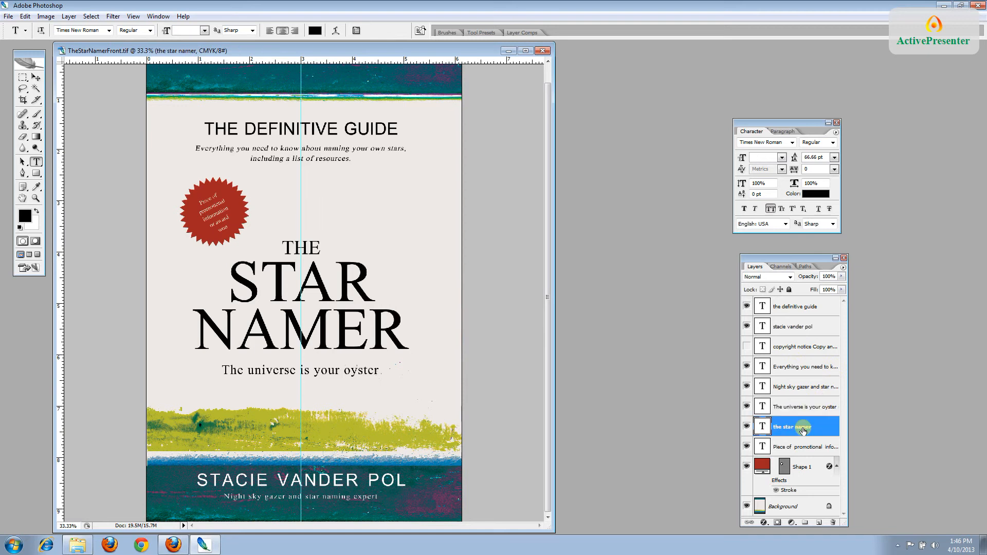
{"action": "left_click", "coordinate": [797, 447]}
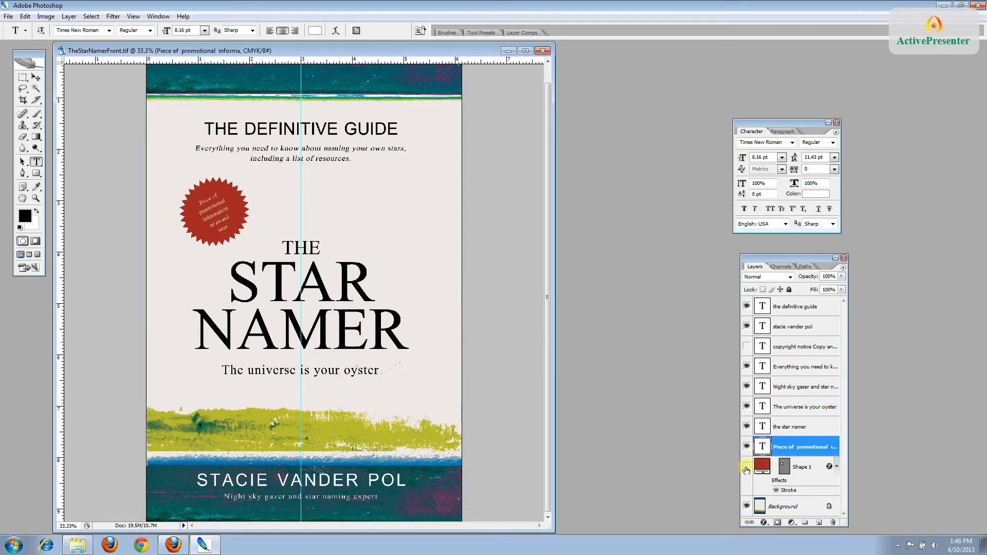
{"action": "left_click", "coordinate": [746, 467]}
{"action": "left_click", "coordinate": [806, 449]}
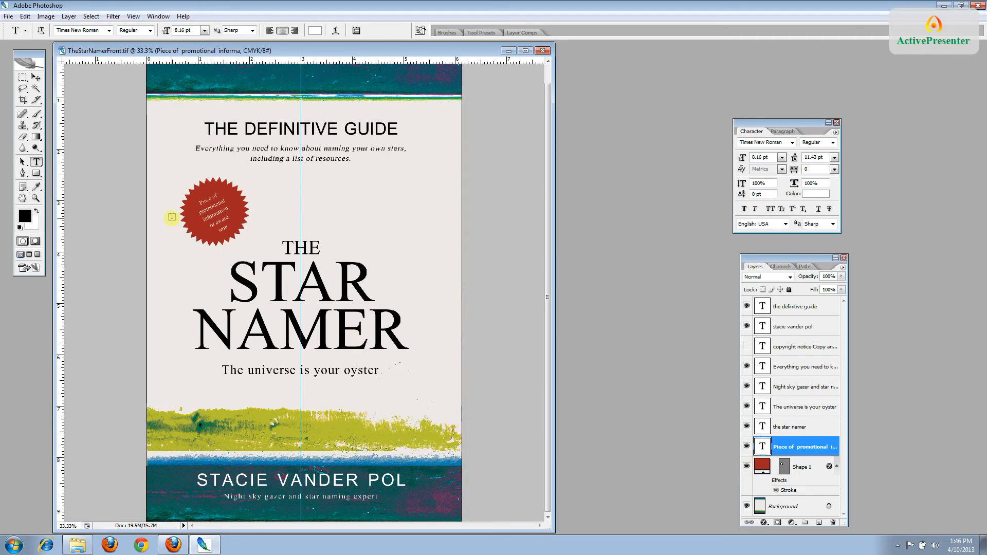
{"action": "key", "text": "ctrl+plus"}
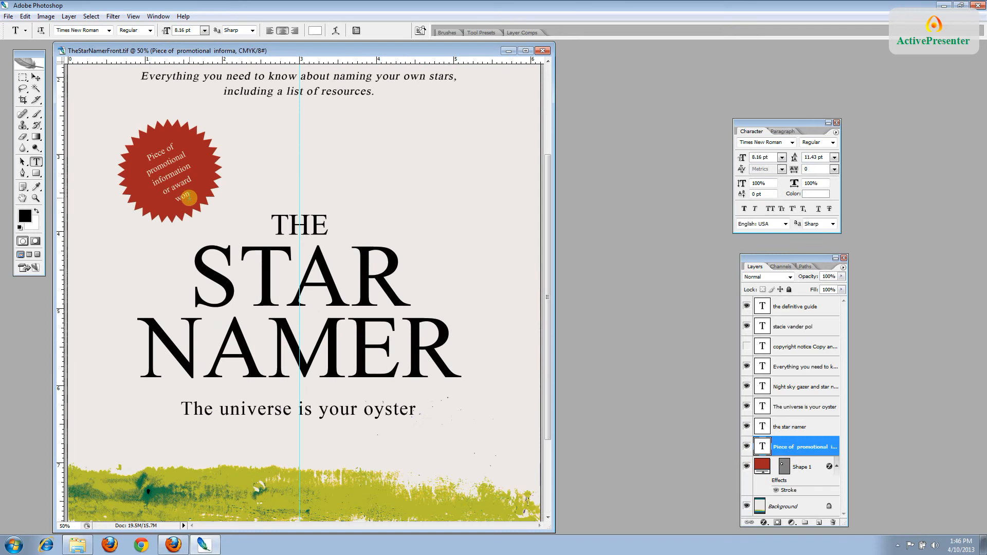
{"action": "left_click_drag", "start_coordinate": [189, 197], "coordinate": [137, 163]}
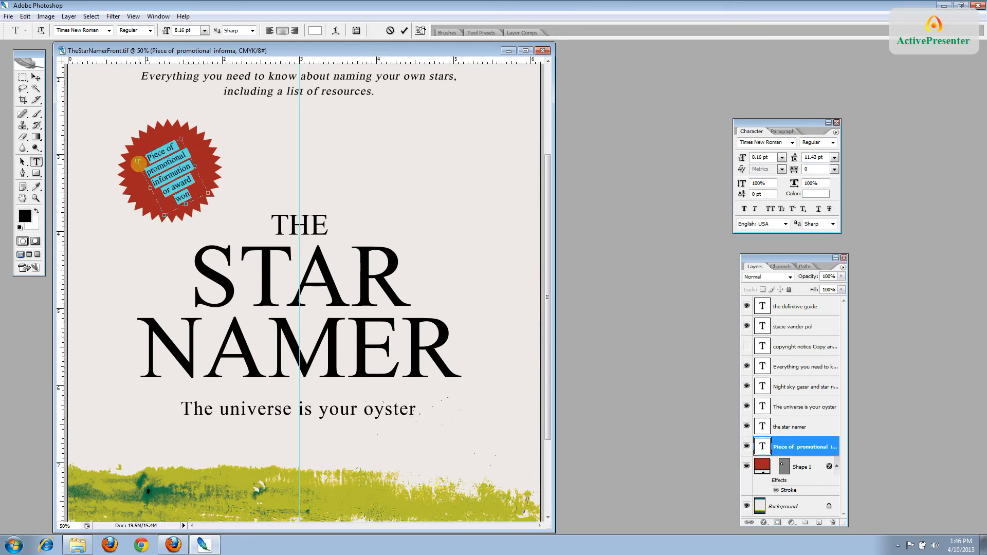
{"action": "key", "text": "BackSpace"}
{"action": "type", "text": "The mast"}
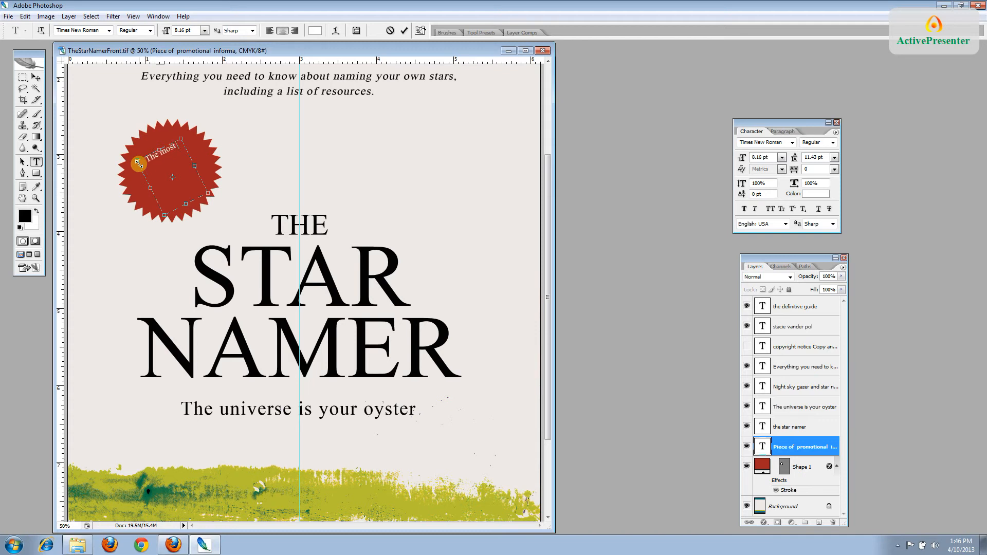
{"action": "type", "text": " coplet"}
{"action": "key", "text": "BackSpace"}
{"action": "key", "text": "BackSpace"}
{"action": "key", "text": "BackSpace"}
{"action": "type", "text": "mplete resource on the topic"}
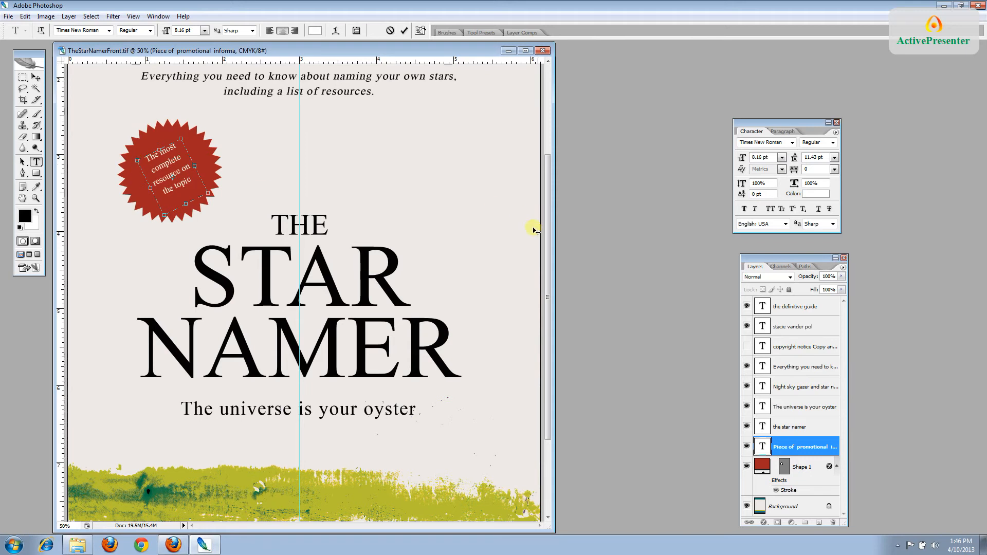
{"action": "left_click", "coordinate": [784, 450]}
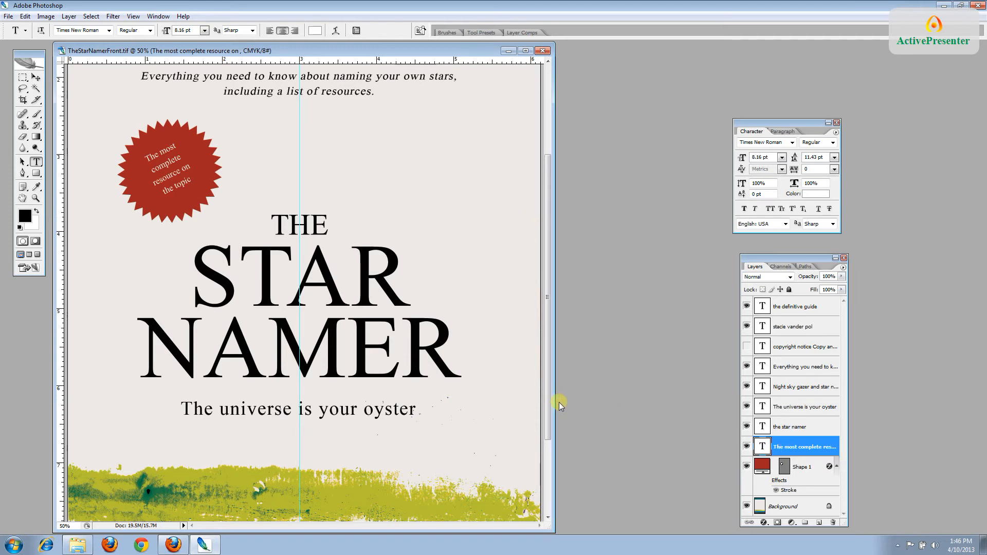
{"action": "key", "text": "ctrl+minus"}
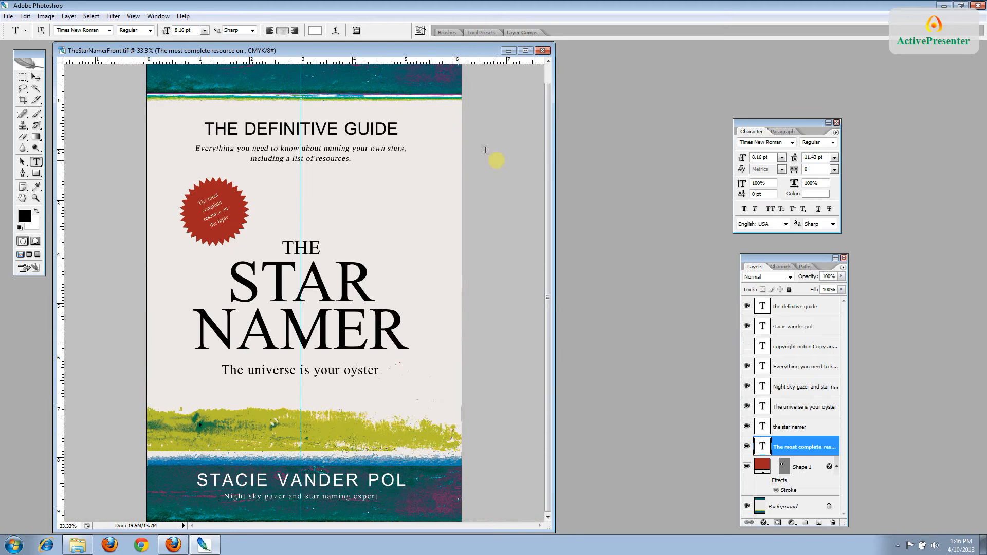
Replace the author's first name with their full name and set its tracking to 0
{"action": "left_click", "coordinate": [796, 328]}
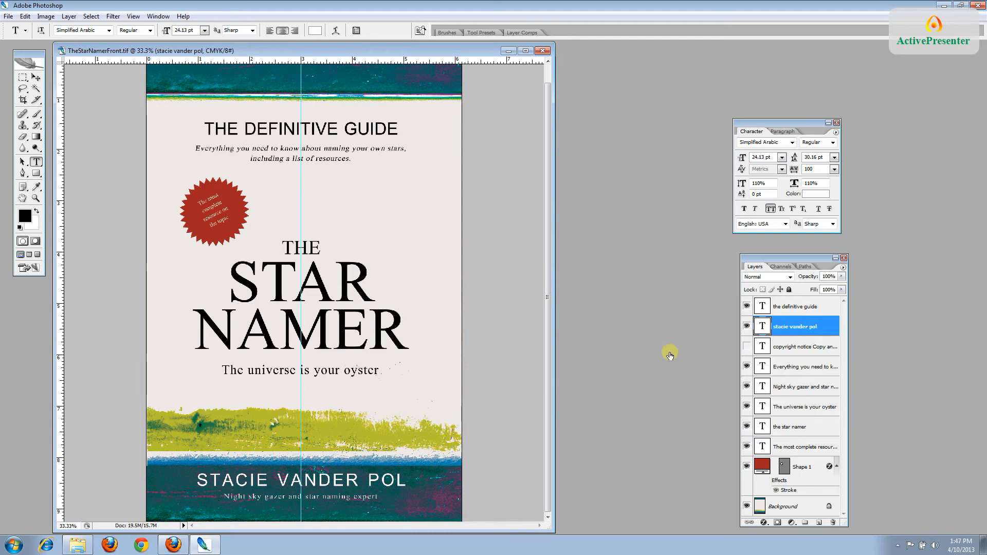
{"action": "left_click_drag", "start_coordinate": [270, 484], "coordinate": [196, 485]}
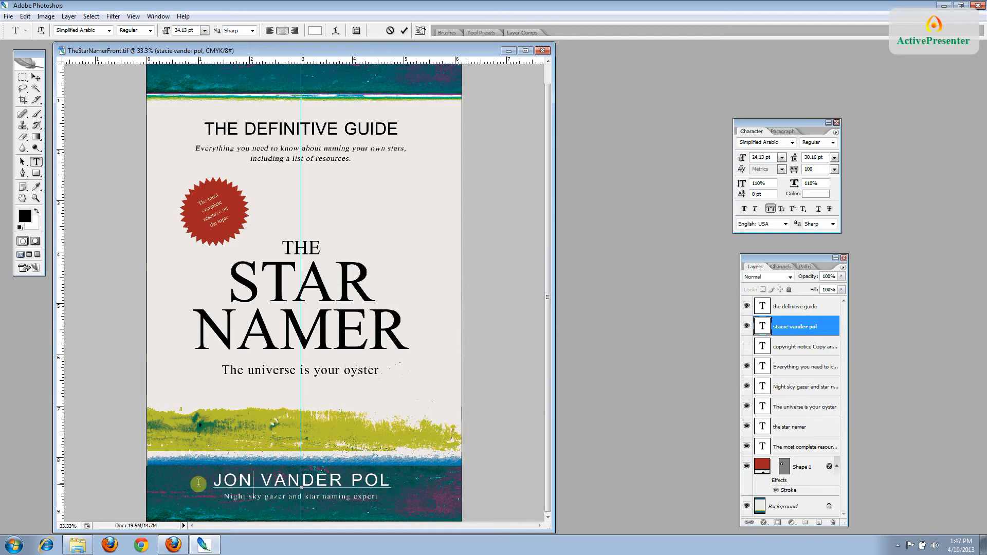
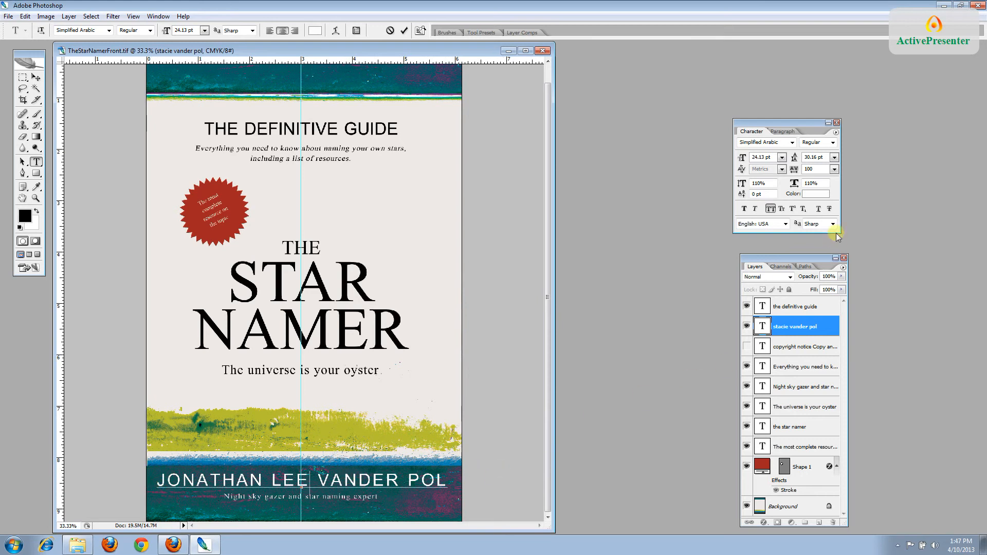
{"action": "left_click", "coordinate": [804, 333]}
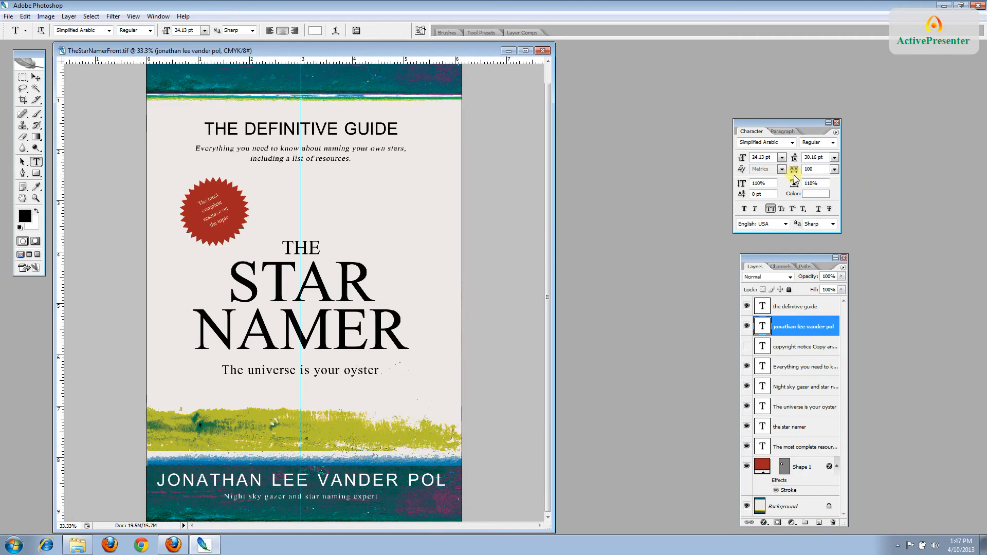
{"action": "left_click", "coordinate": [833, 170]}
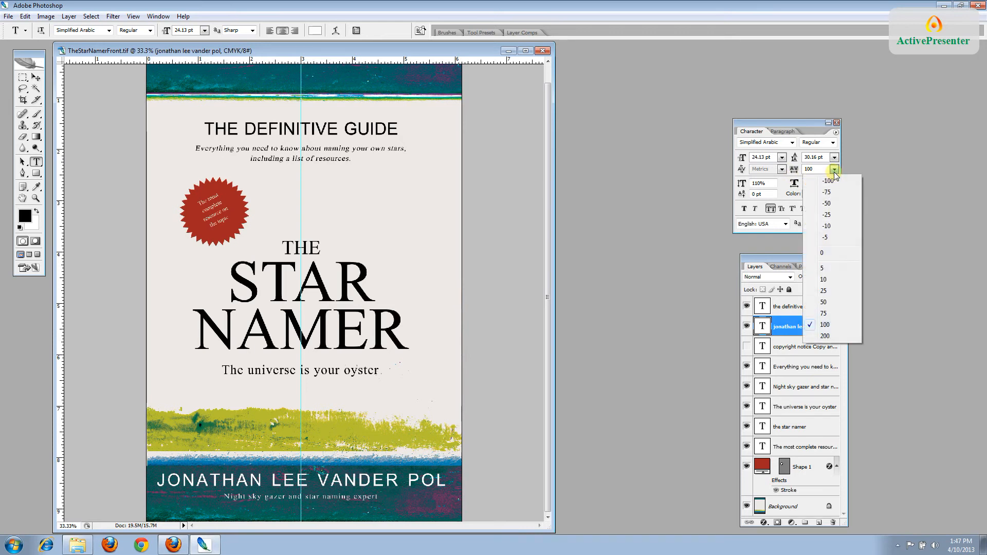
{"action": "left_click", "coordinate": [836, 254]}
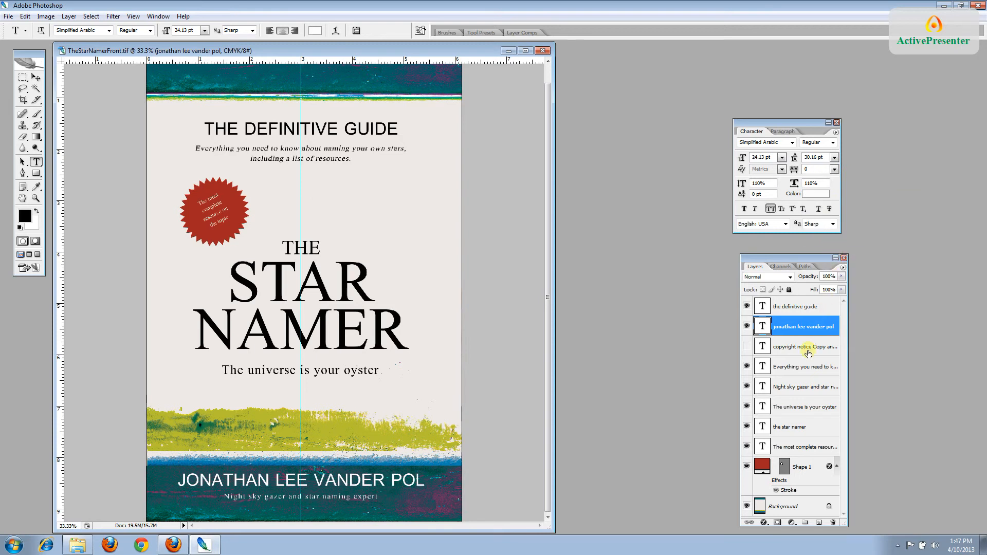
{"action": "left_click", "coordinate": [796, 429]}
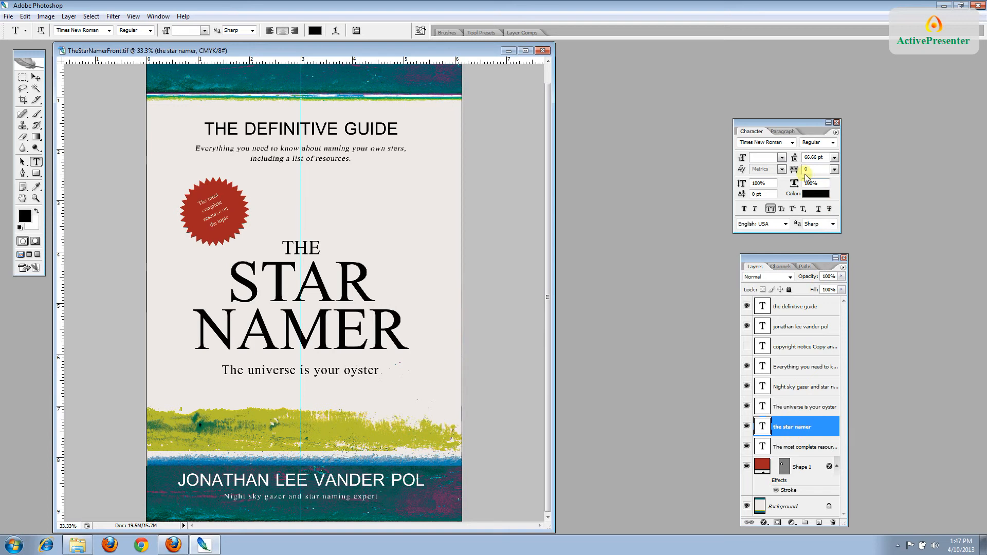
{"action": "left_click", "coordinate": [834, 170]}
{"action": "left_click", "coordinate": [831, 192]}
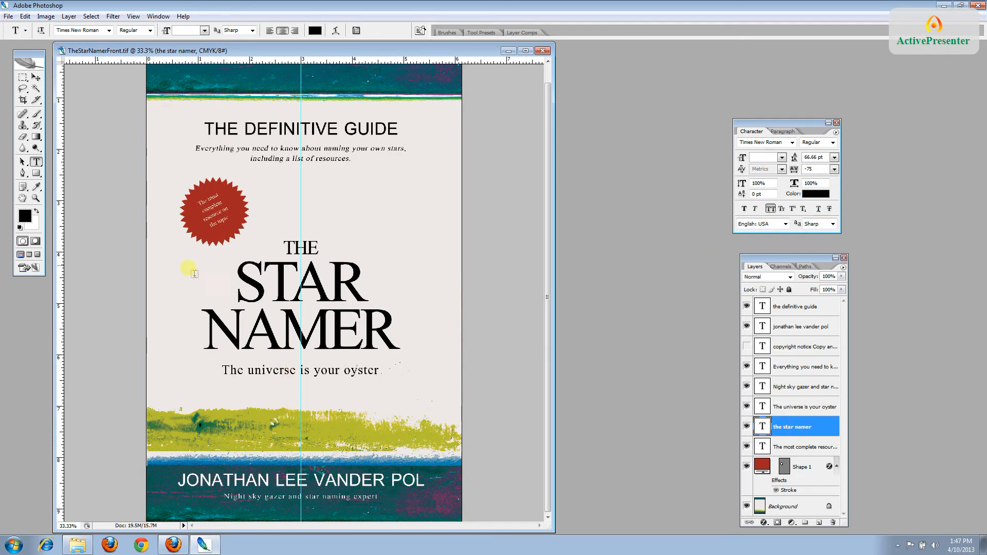
{"action": "left_click", "coordinate": [25, 17]}
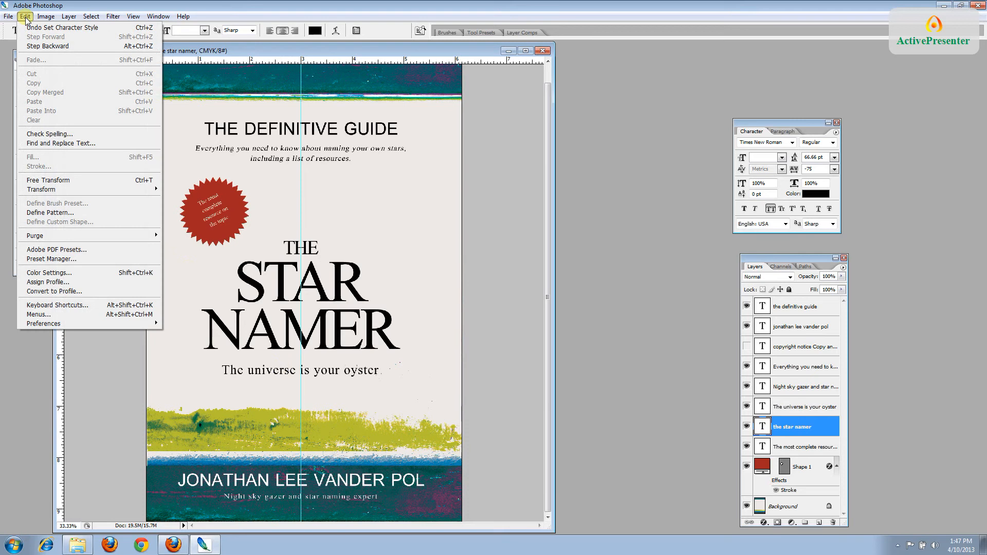
{"action": "left_click", "coordinate": [28, 27]}
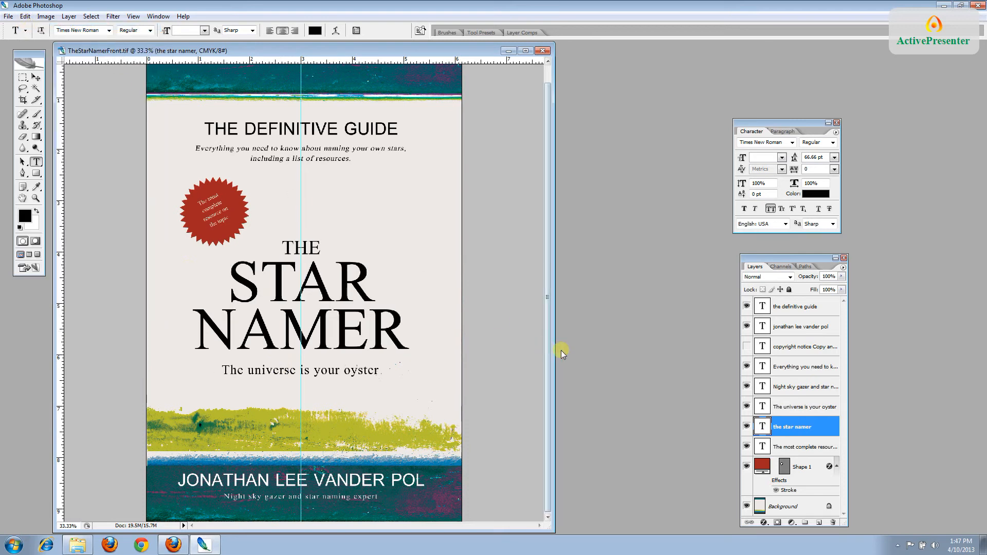
{"action": "scroll", "coordinate": [787, 427], "scroll_direction": "up", "scroll_amount": 1}
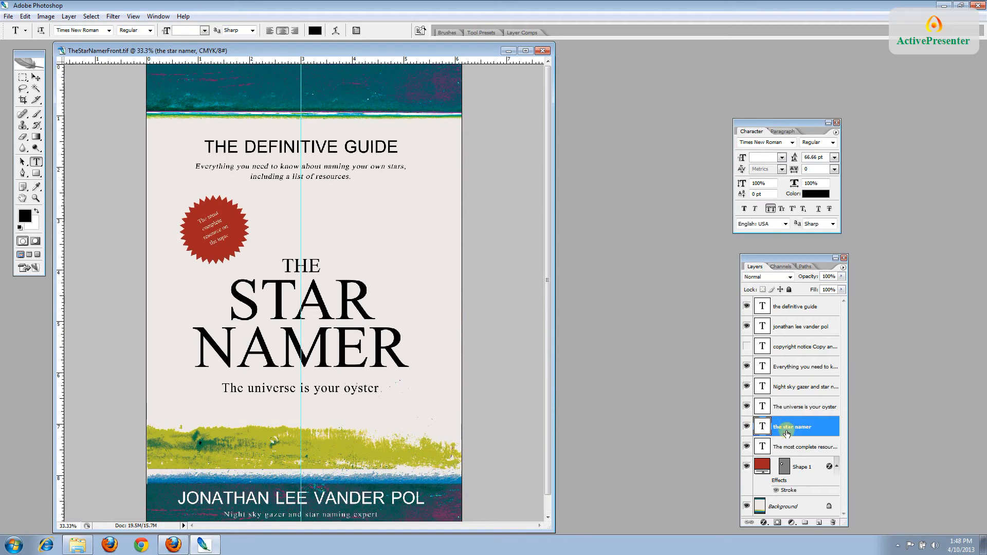
{"action": "left_click", "coordinate": [35, 77]}
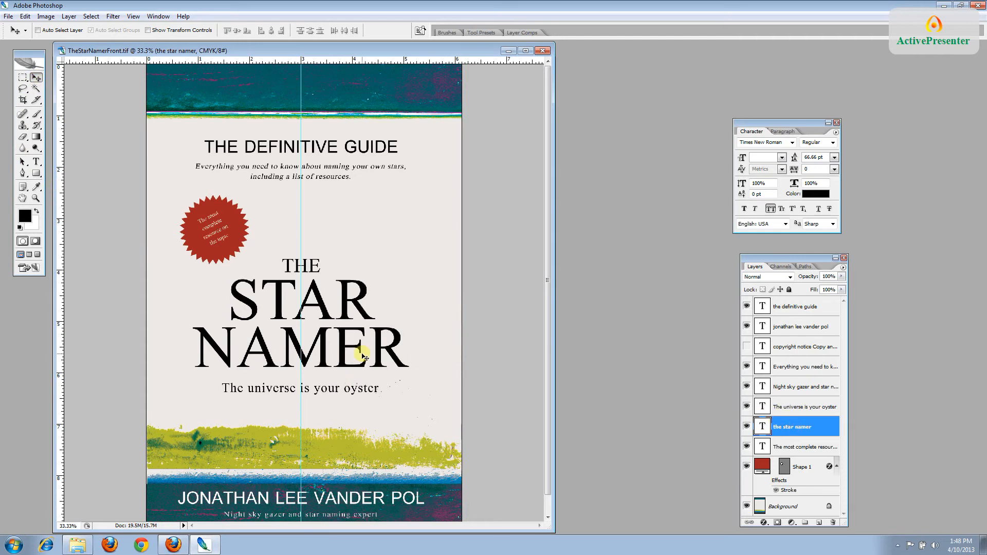
{"action": "mouse_move", "coordinate": [362, 355]}
{"action": "left_mouse_down"}
{"action": "mouse_move", "coordinate": [359, 345]}
{"action": "mouse_move", "coordinate": [365, 355]}
{"action": "mouse_move", "coordinate": [373, 348]}
{"action": "mouse_move", "coordinate": [362, 351]}
{"action": "left_mouse_up"}
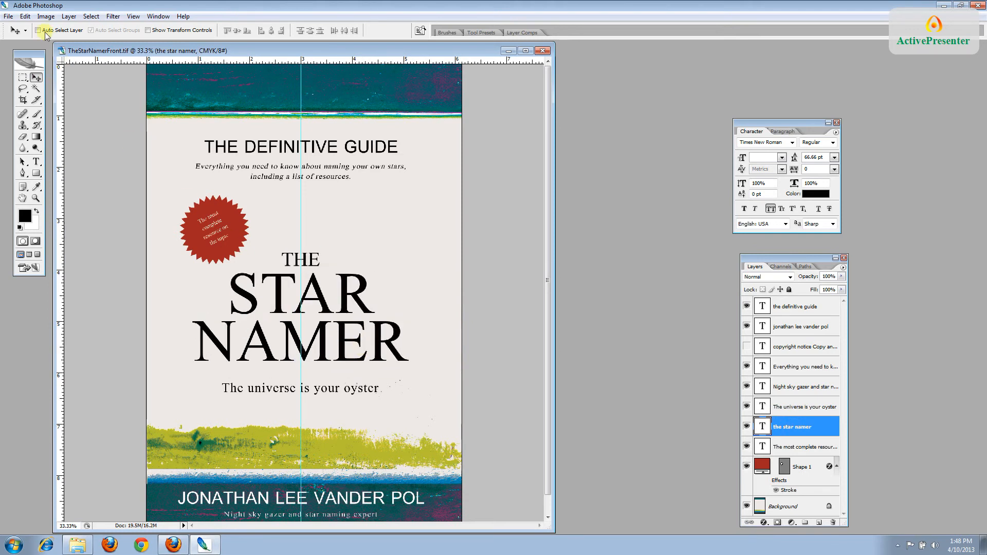
{"action": "left_click", "coordinate": [24, 16]}
{"action": "left_click", "coordinate": [30, 29]}
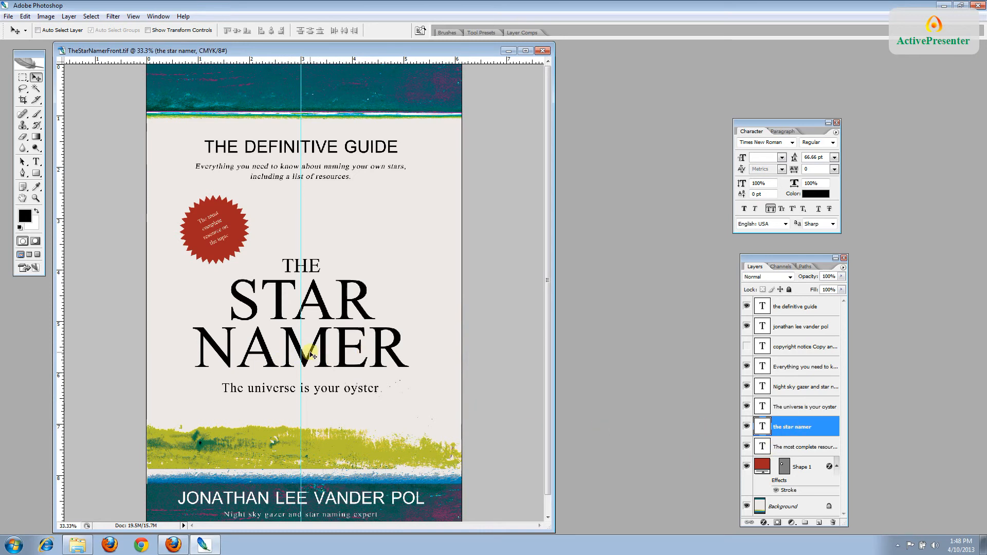
{"action": "left_click", "coordinate": [36, 162]}
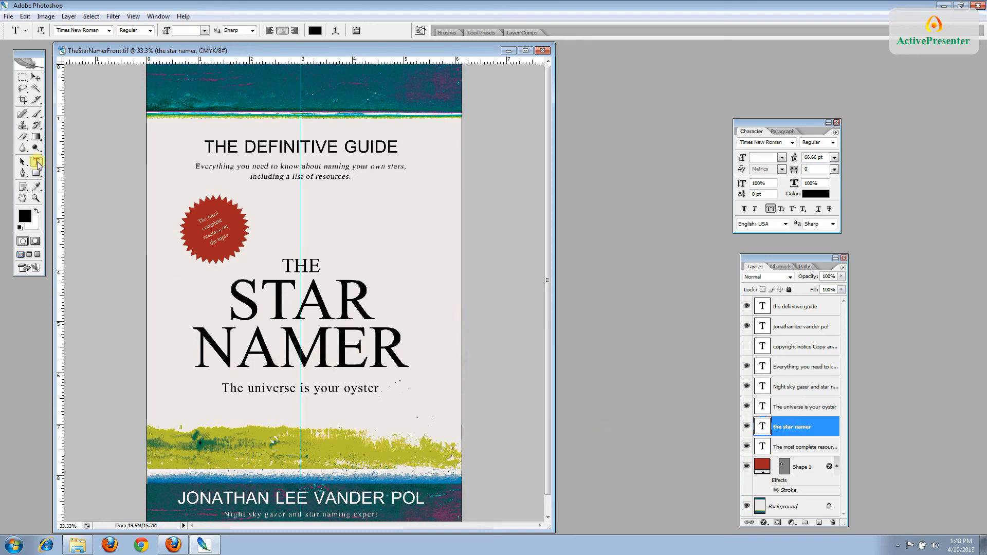
Tighten the NA letters of NAMER to -75 tracking and commit the text edit
{"action": "left_click_drag", "start_coordinate": [280, 355], "coordinate": [211, 359]}
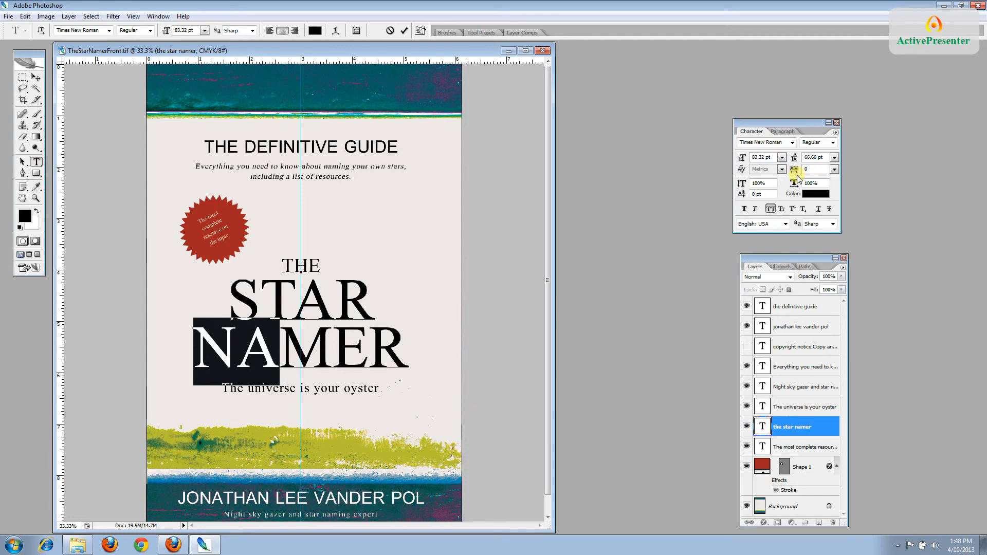
{"action": "left_click", "coordinate": [835, 169]}
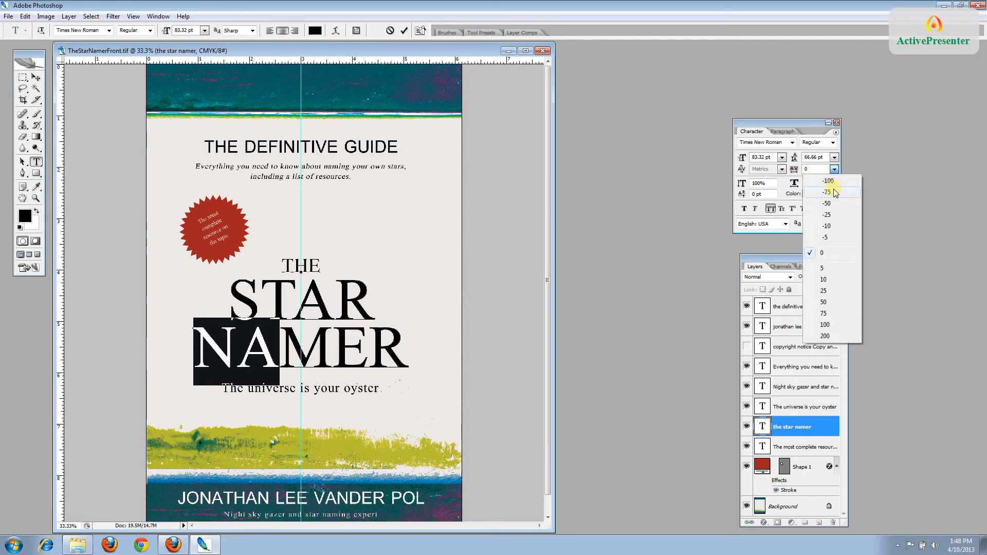
{"action": "left_click", "coordinate": [828, 192]}
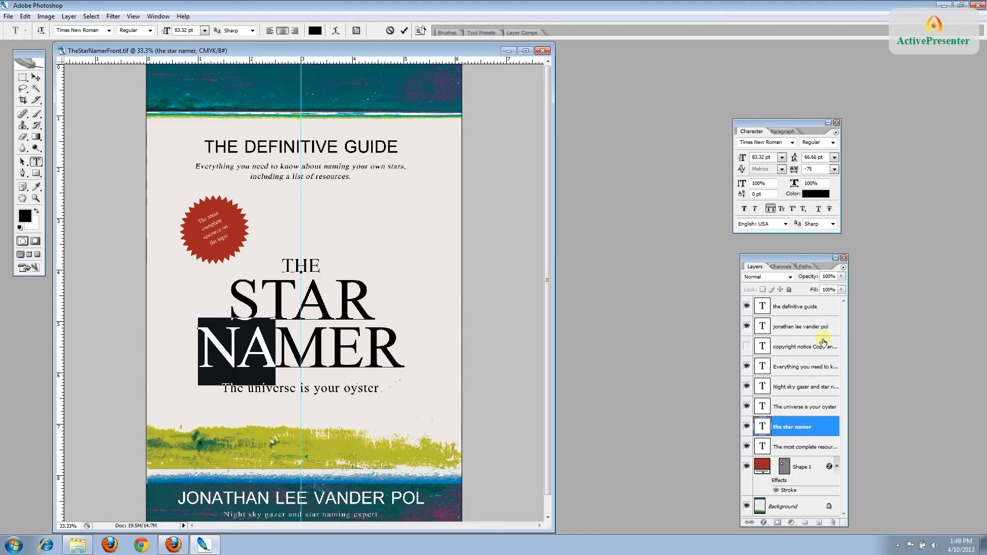
{"action": "left_click", "coordinate": [803, 429]}
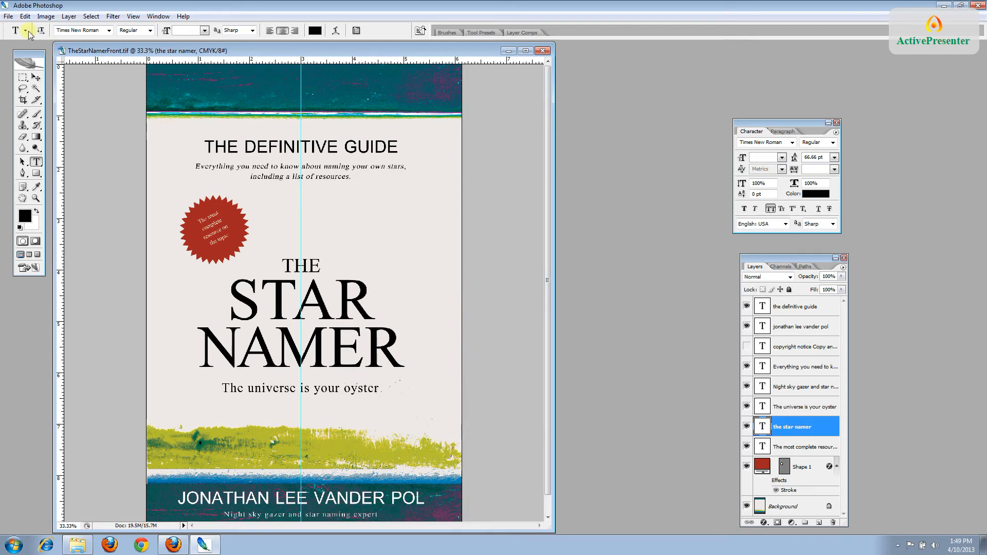
Save the front cover, then save a layered TIFF copy named TheStarNamerFrontEmbedded
{"action": "left_click", "coordinate": [9, 16]}
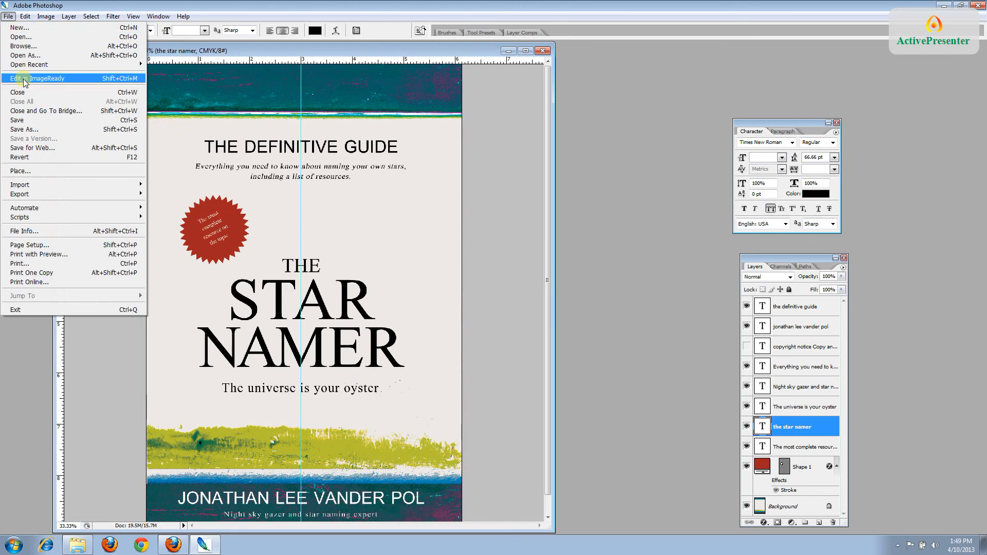
{"action": "left_click", "coordinate": [26, 121]}
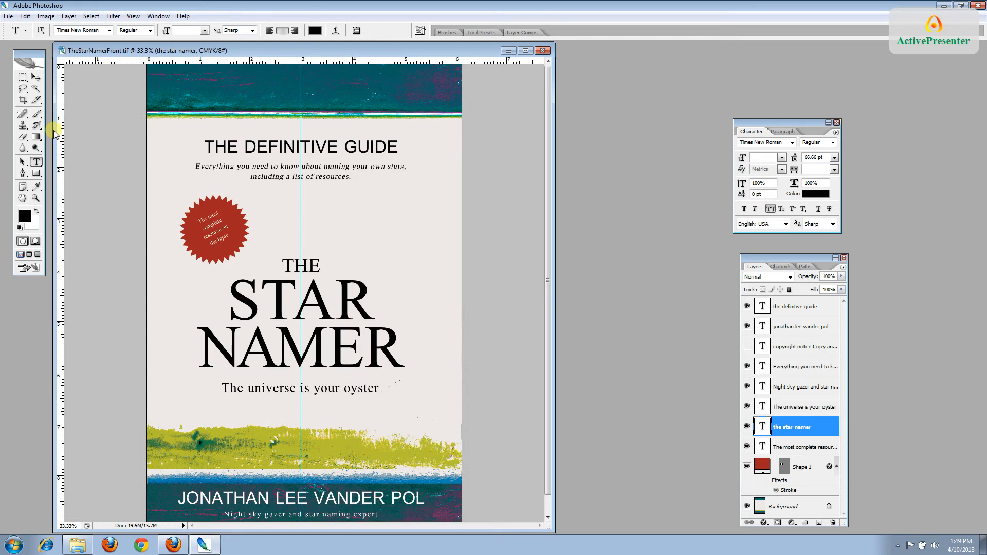
{"action": "left_click", "coordinate": [8, 16]}
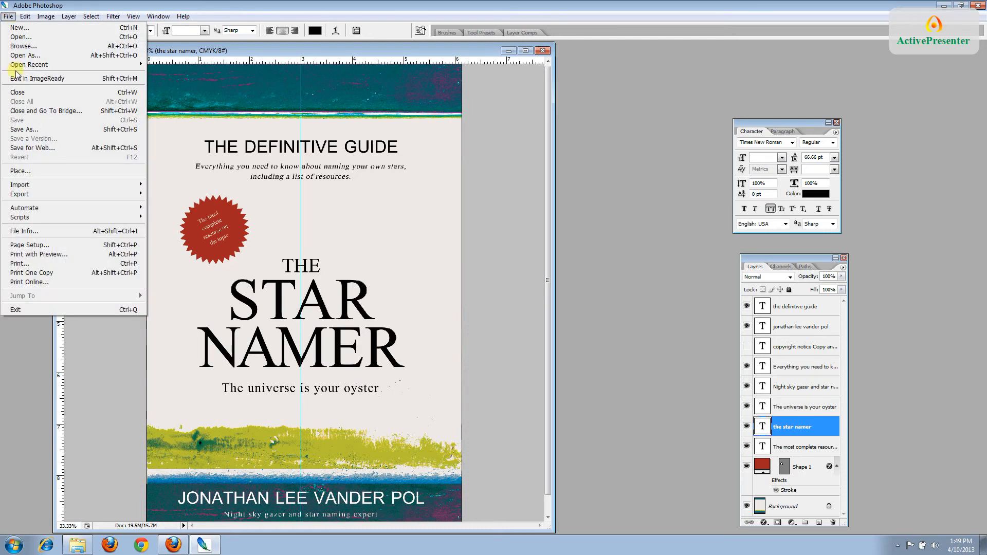
{"action": "left_click", "coordinate": [25, 129]}
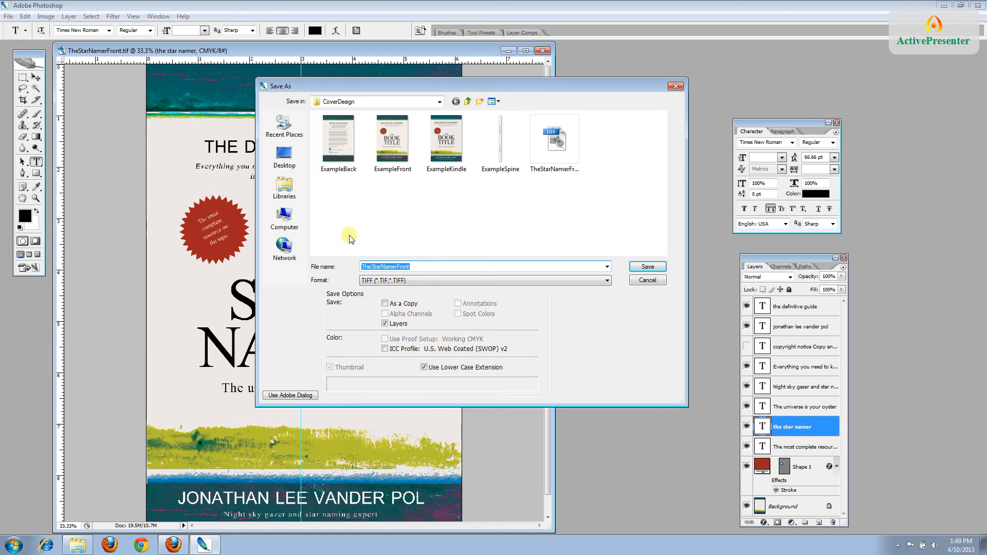
{"action": "left_click", "coordinate": [411, 266]}
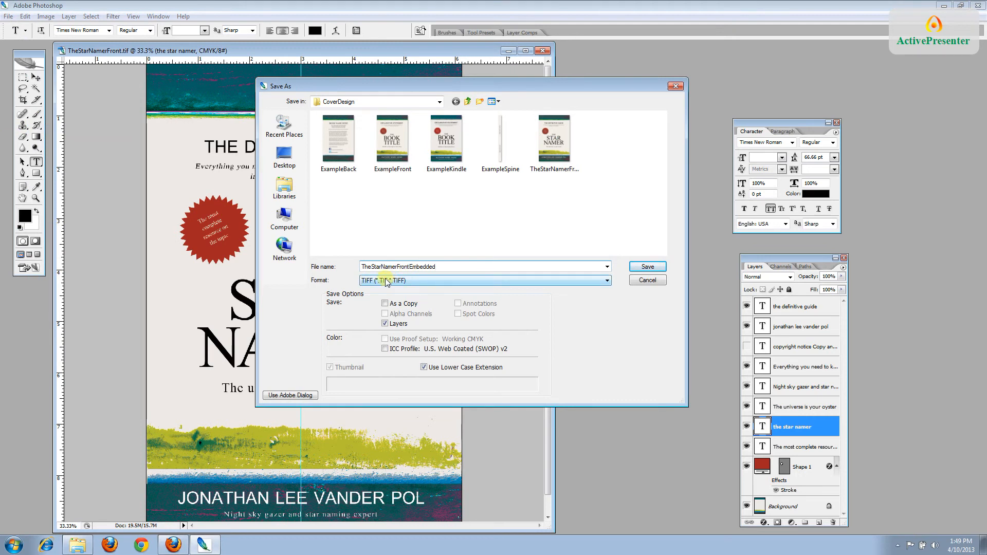
{"action": "left_click", "coordinate": [646, 268]}
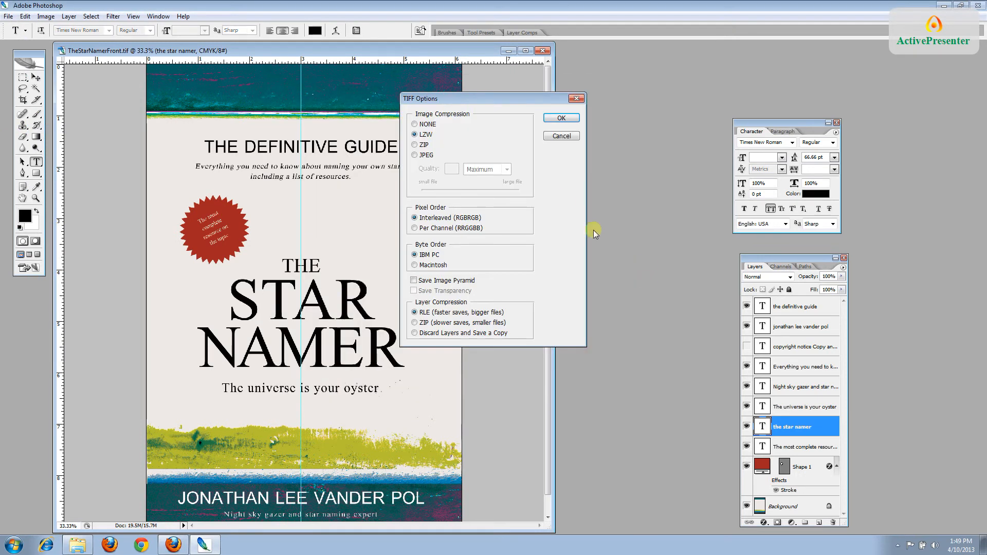
{"action": "left_click", "coordinate": [564, 117]}
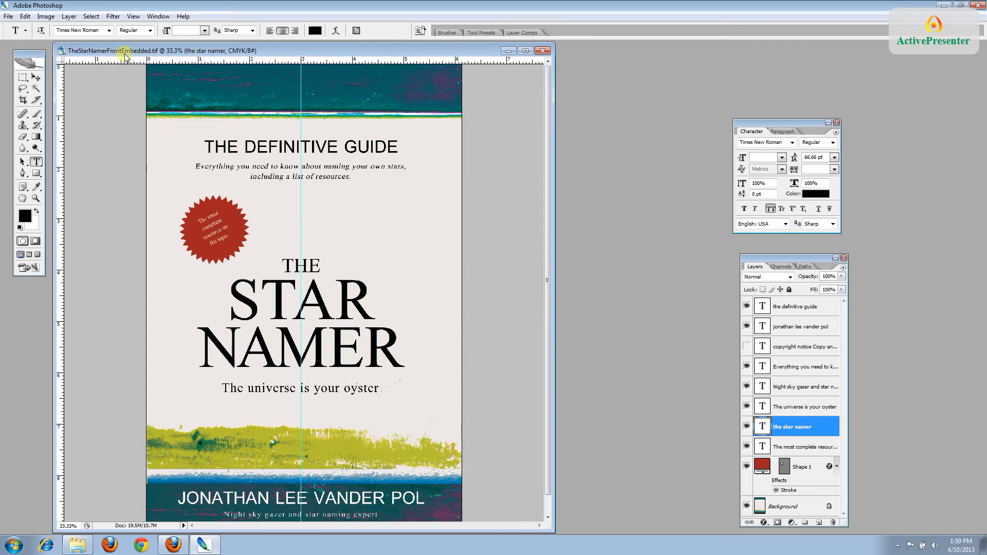
Flatten TheStarNamerFrontEmbedded into one Background layer, discarding hidden layers, and narrow its window
{"action": "left_click", "coordinate": [69, 16]}
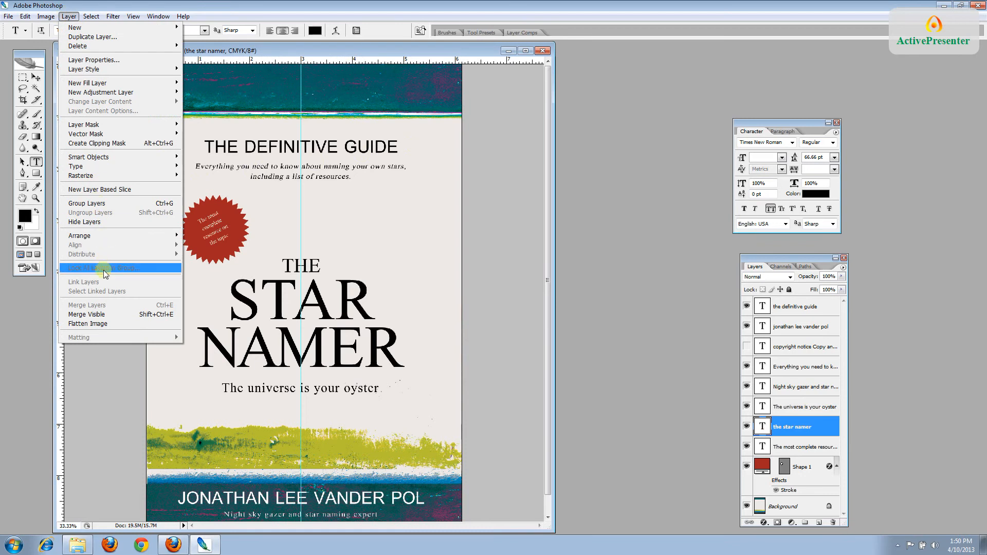
{"action": "left_click", "coordinate": [103, 323]}
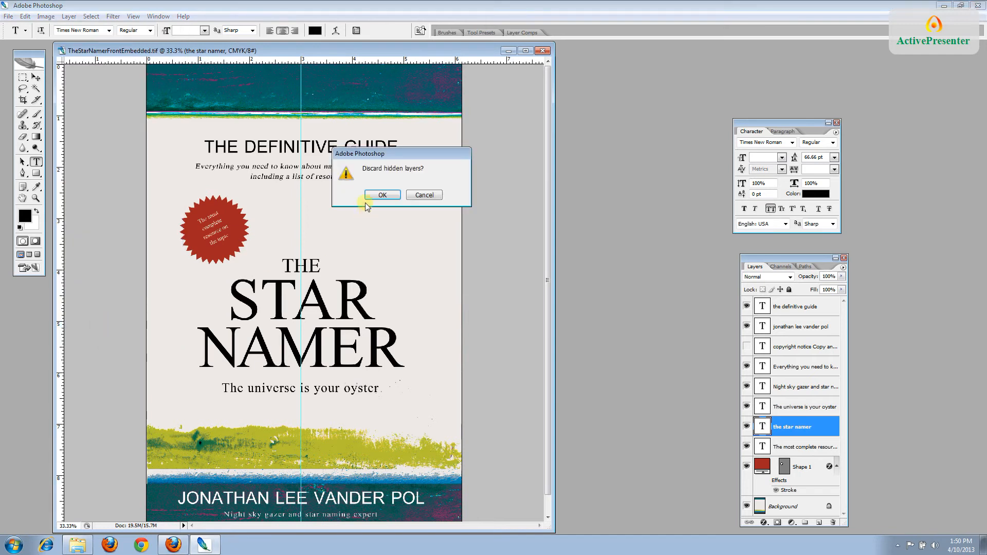
{"action": "left_click", "coordinate": [379, 195]}
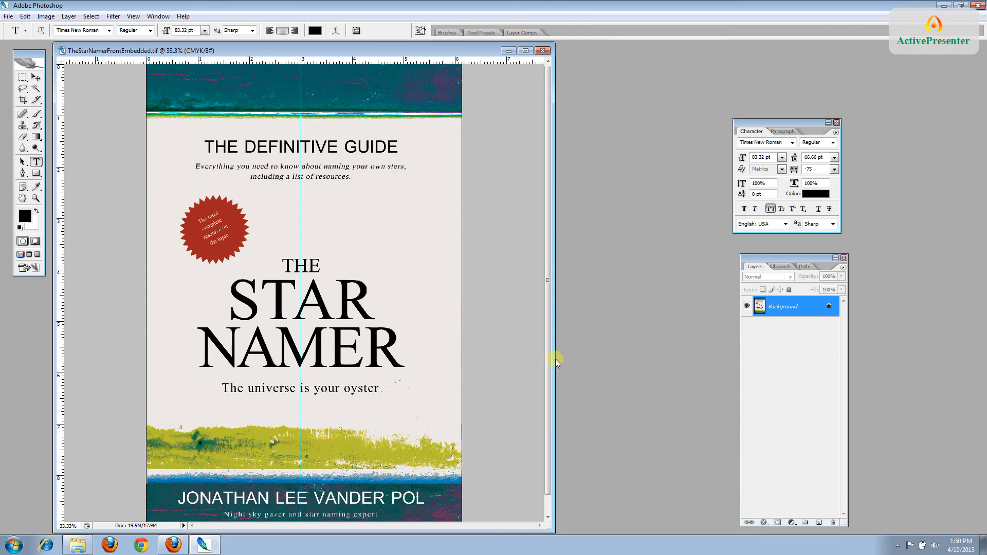
{"action": "left_click_drag", "start_coordinate": [555, 358], "coordinate": [516, 360]}
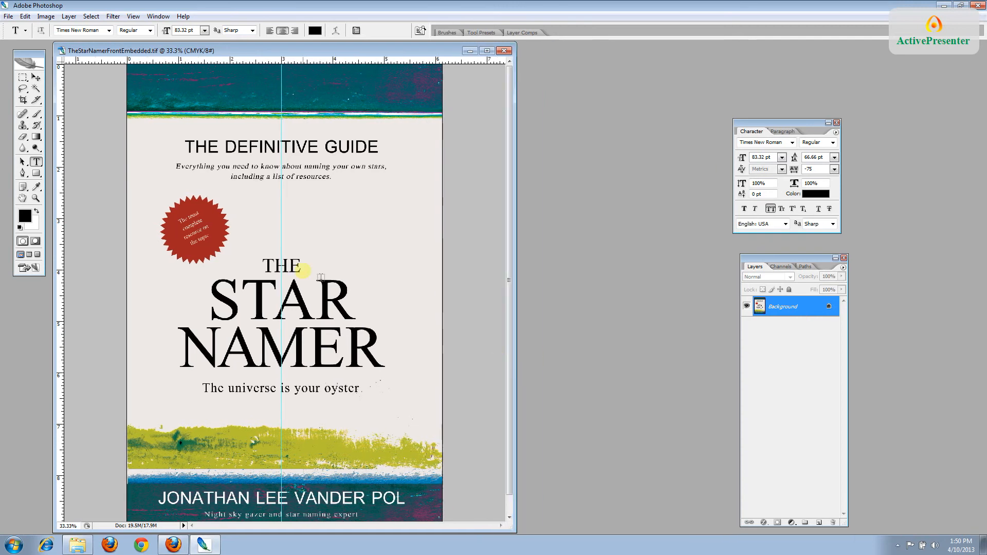
Save the flattened front cover and minimize its document window
{"action": "left_click", "coordinate": [8, 16]}
{"action": "left_click", "coordinate": [35, 124]}
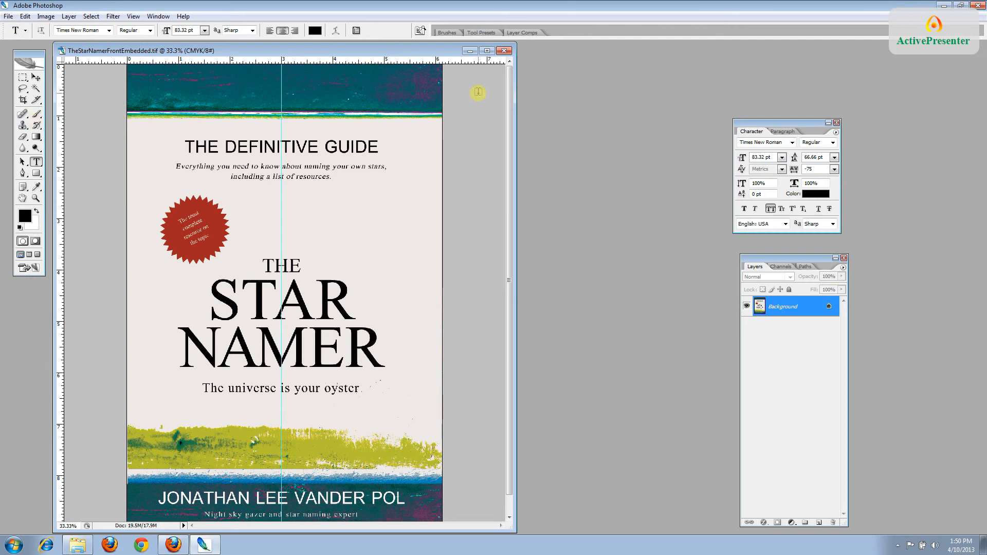
{"action": "left_click", "coordinate": [469, 52]}
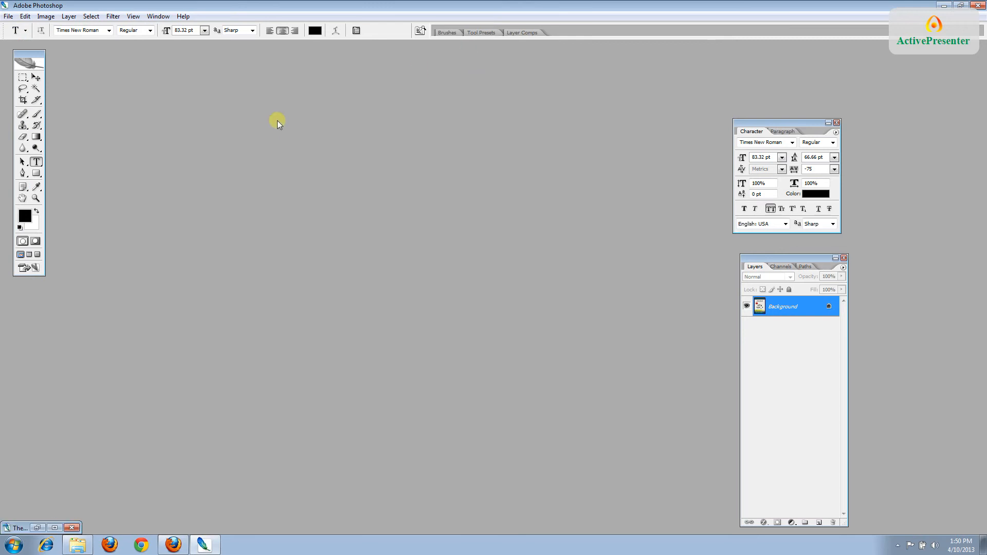
Open the ExampleBack back cover template from the CoverDesign folder
{"action": "left_click", "coordinate": [8, 16]}
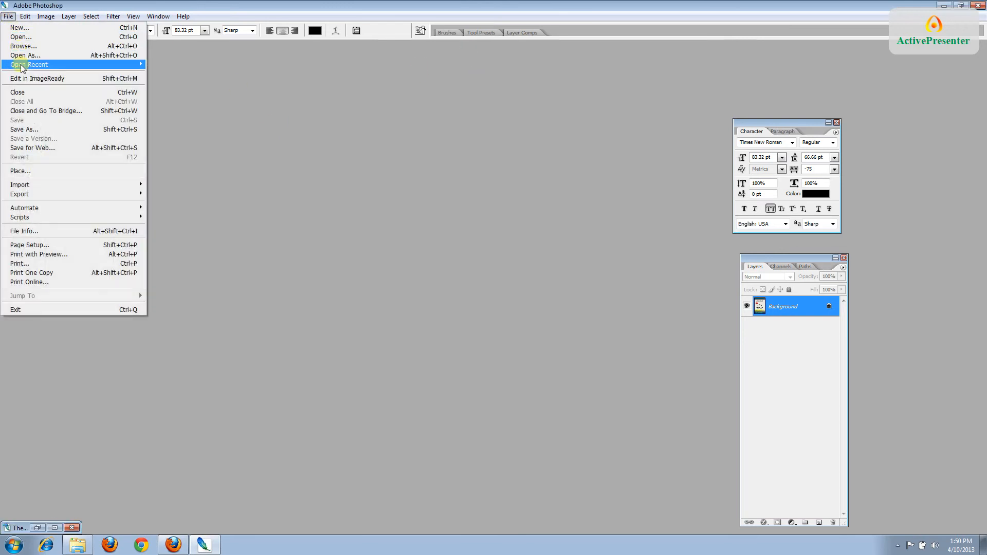
{"action": "left_click", "coordinate": [27, 37]}
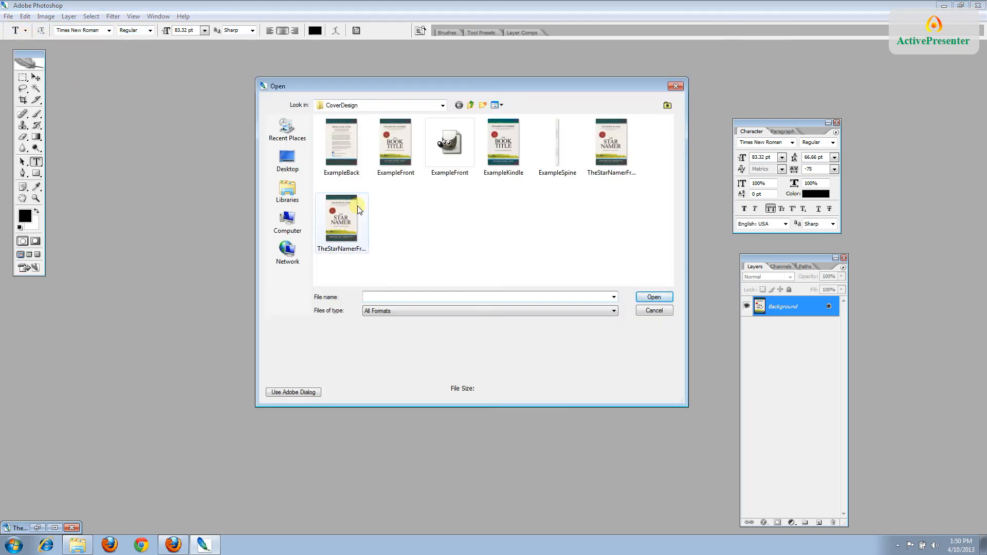
{"action": "double_click", "coordinate": [351, 169]}
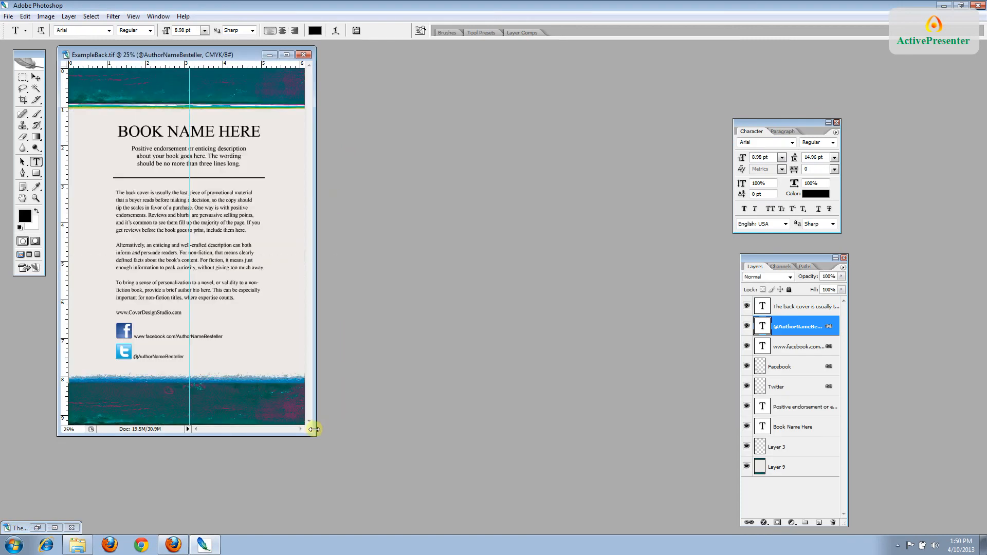
Enlarge the back cover window and open the ExampleSpine template, dismissing the text-layer prompt
{"action": "left_click_drag", "start_coordinate": [315, 435], "coordinate": [346, 458]}
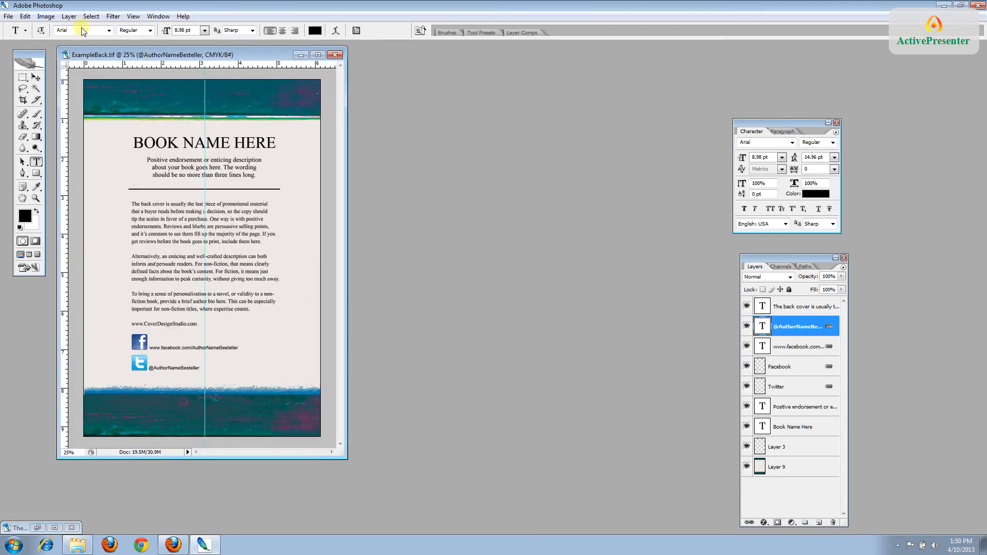
{"action": "left_click", "coordinate": [8, 16]}
{"action": "left_click", "coordinate": [13, 37]}
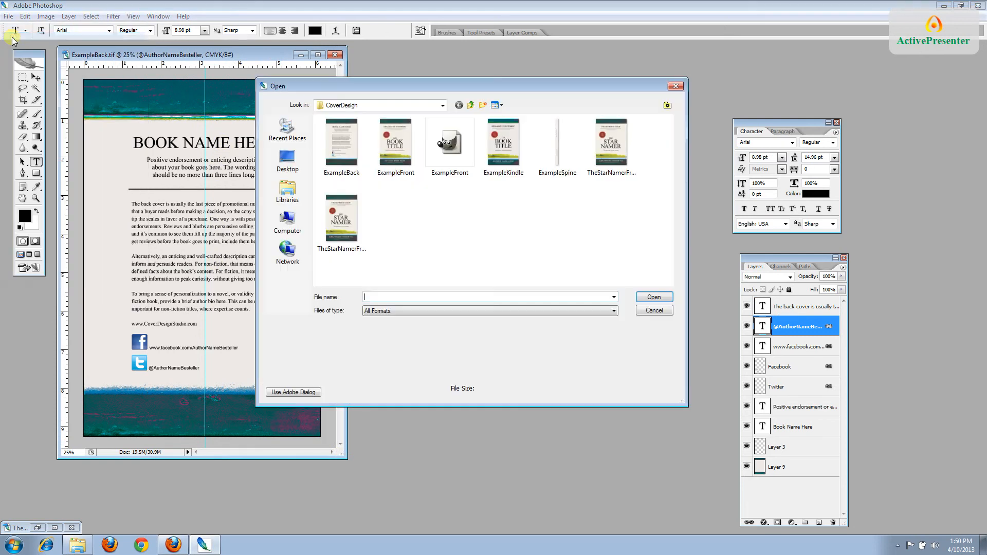
{"action": "double_click", "coordinate": [555, 165]}
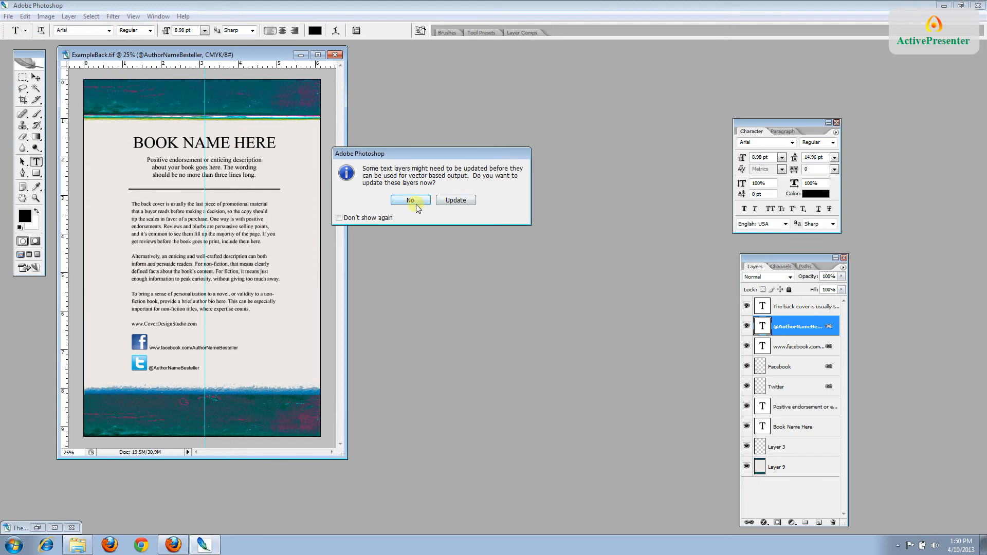
{"action": "left_click", "coordinate": [454, 200]}
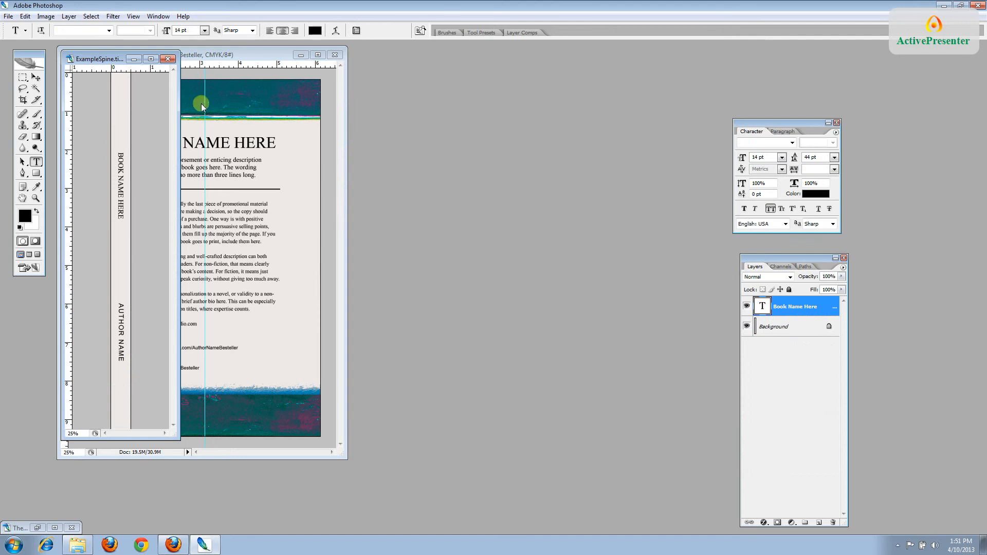
Move the spine window beside the back cover and make it taller
{"action": "left_click_drag", "start_coordinate": [90, 63], "coordinate": [485, 79]}
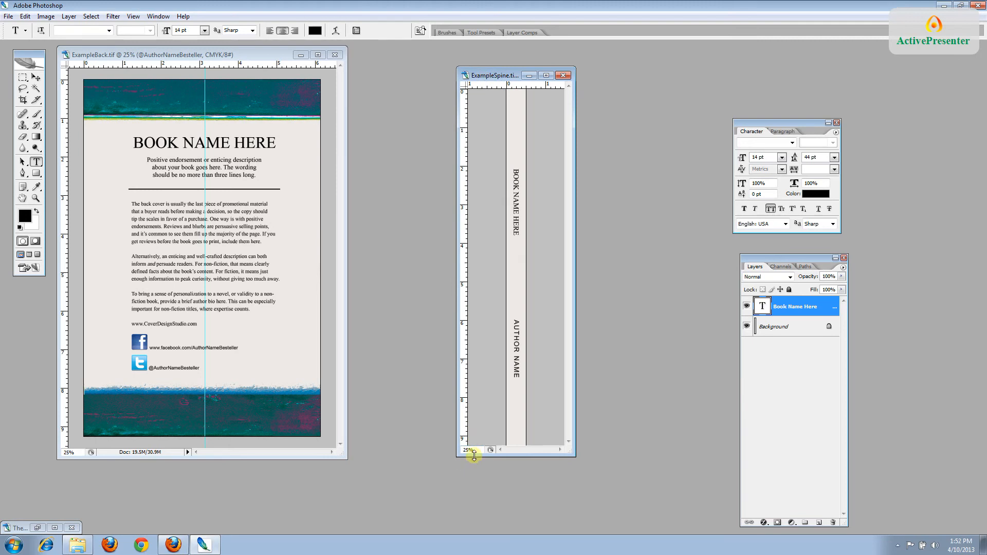
{"action": "left_click_drag", "start_coordinate": [473, 456], "coordinate": [474, 512]}
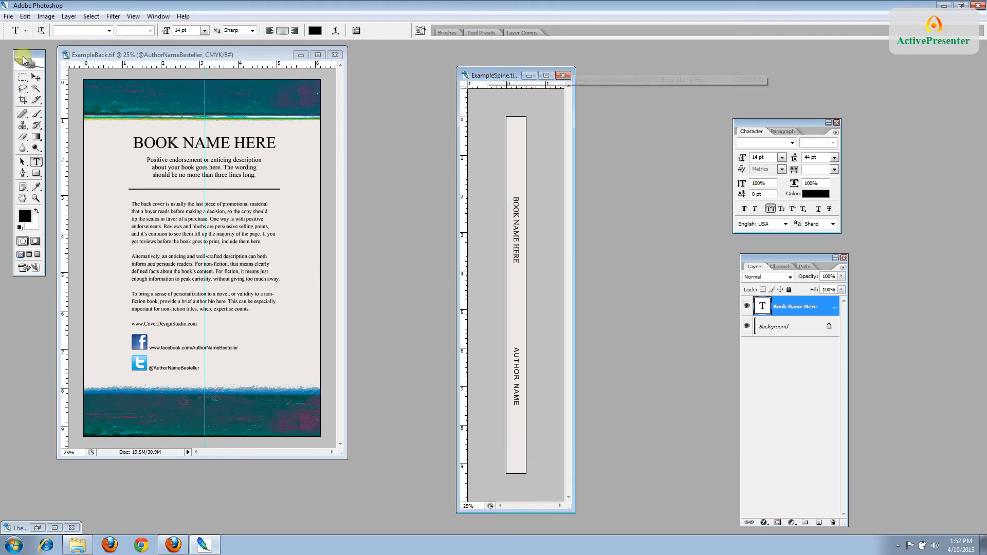
{"action": "left_click", "coordinate": [8, 16]}
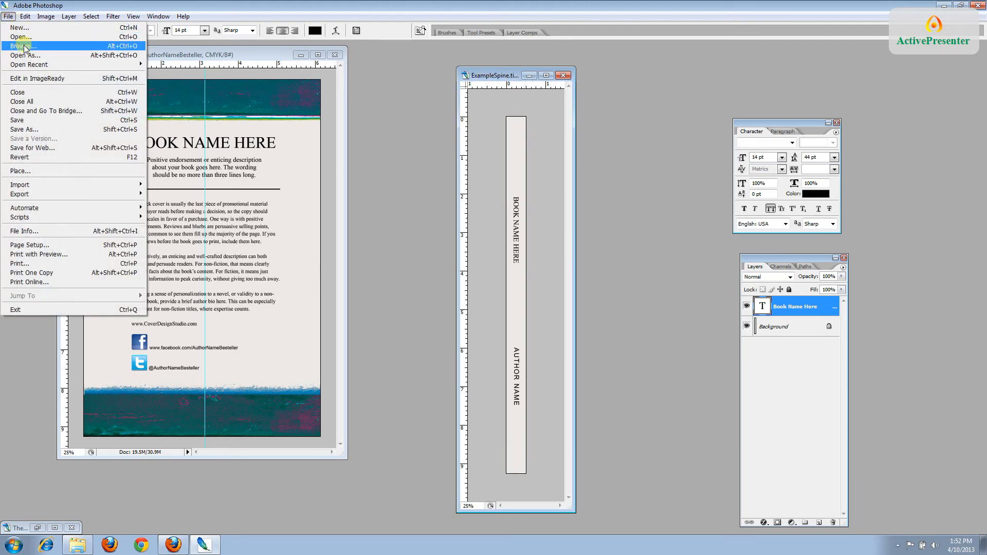
Save the spine as a layered TIFF, replacing Example in its name with TheStarNamer
{"action": "left_click", "coordinate": [25, 129]}
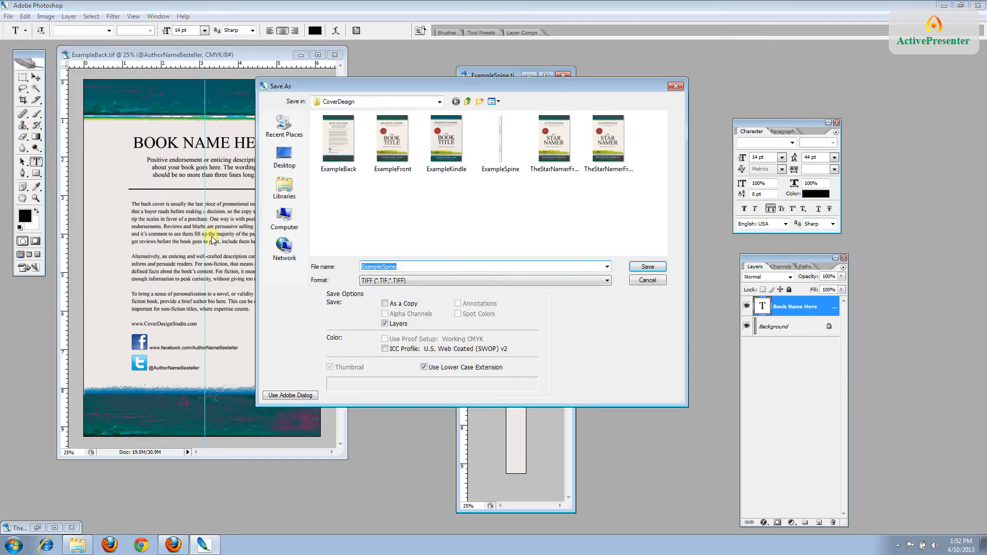
{"action": "left_click", "coordinate": [382, 267]}
{"action": "left_click_drag", "start_coordinate": [382, 267], "coordinate": [340, 276]}
{"action": "type", "text": "The "}
{"action": "type", "text": "tarNamer"}
{"action": "left_click", "coordinate": [646, 266]}
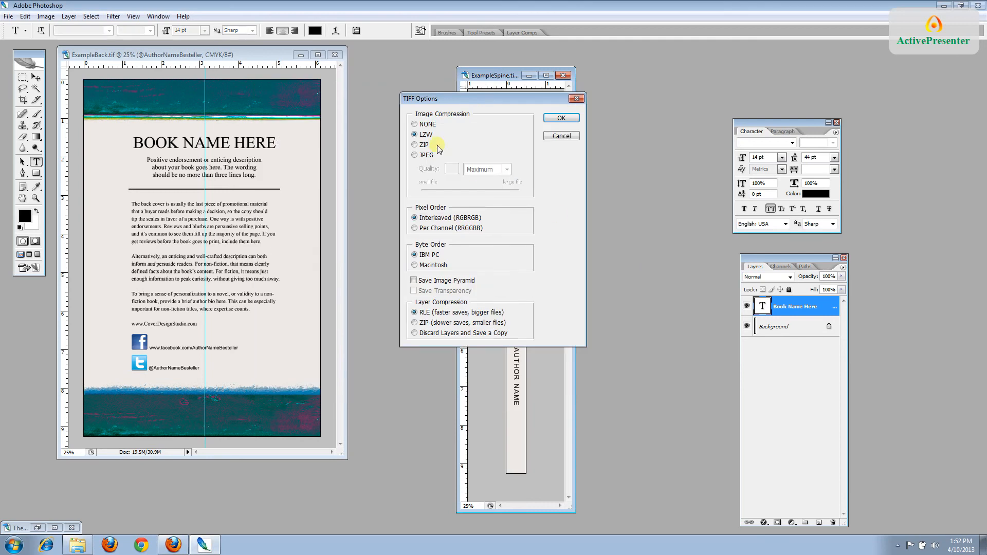
{"action": "left_click", "coordinate": [559, 118]}
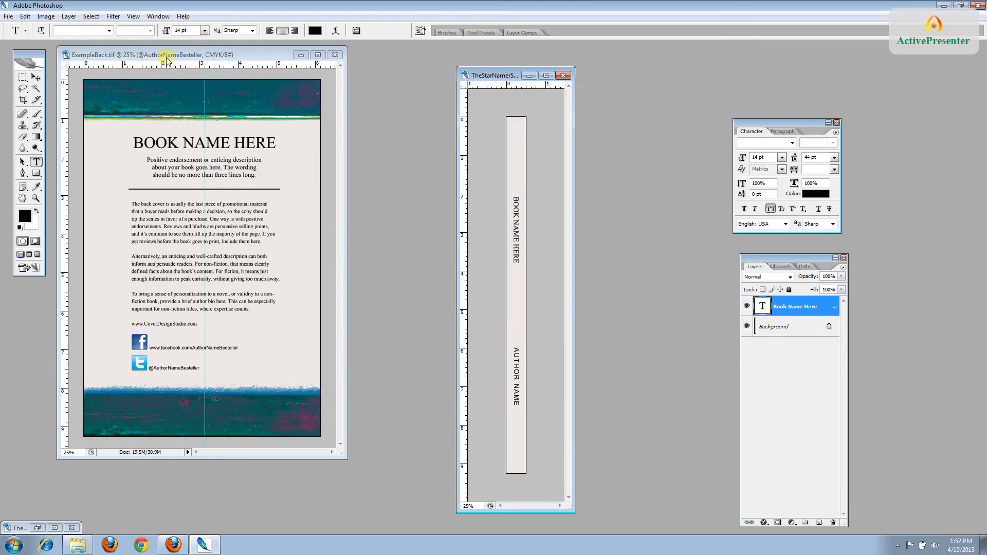
Save the ExampleBack back cover as a TIFF named TheStarNamerBack
{"action": "left_click", "coordinate": [140, 57]}
{"action": "left_click", "coordinate": [8, 16]}
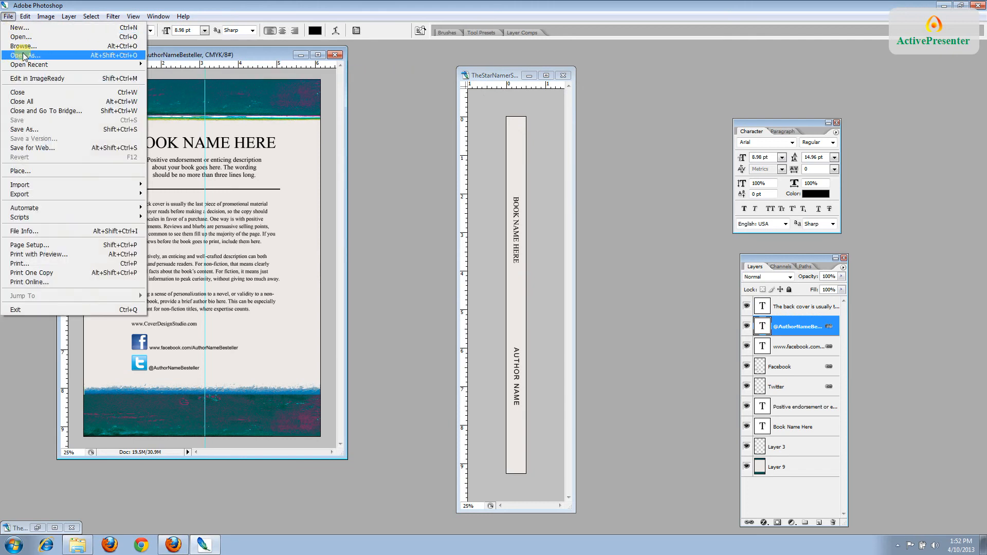
{"action": "left_click", "coordinate": [23, 129]}
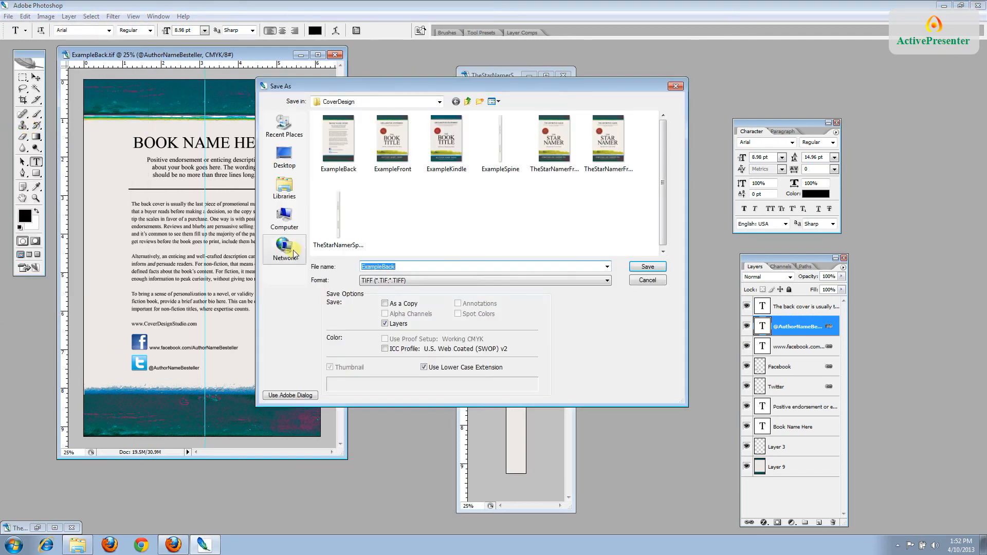
{"action": "left_click_drag", "start_coordinate": [383, 266], "coordinate": [346, 268]}
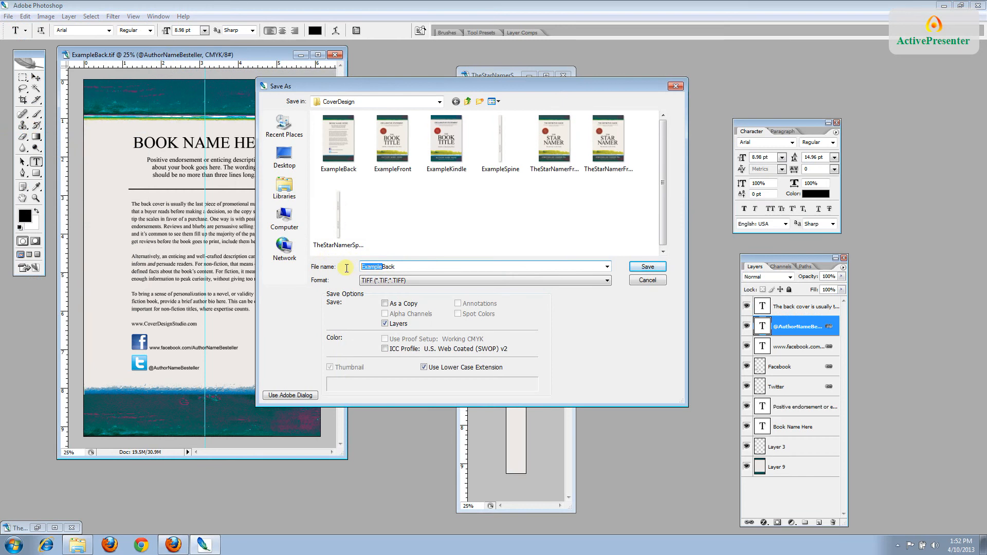
{"action": "type", "text": "STar"}
{"action": "type", "text": "The"}
{"action": "type", "text": "StarNae"}
{"action": "type", "text": "mer"}
{"action": "key", "text": "Return"}
{"action": "key", "text": "Return"}
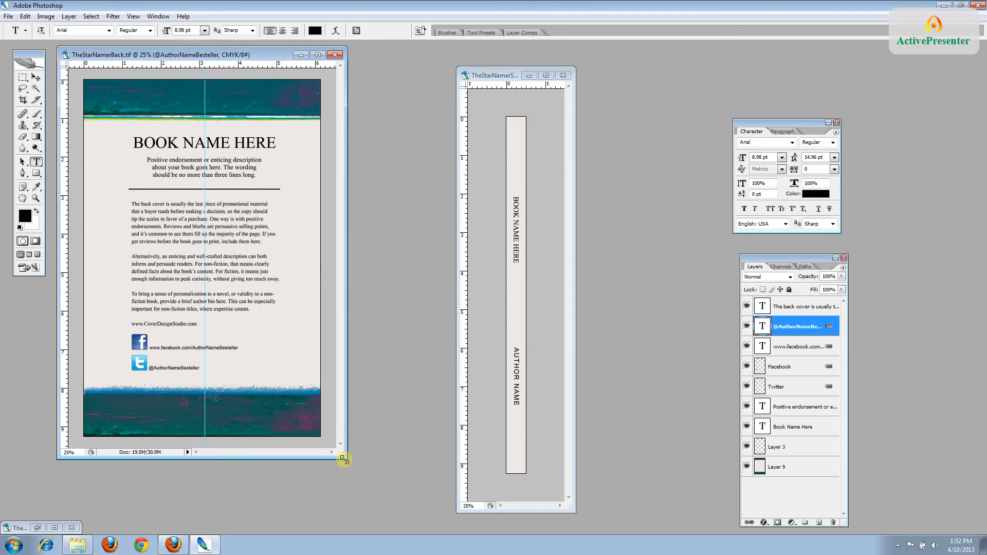
Enlarge the TheStarNamerBack window, inspect its text and social layers, and zoom to 33.33%
{"action": "left_click_drag", "start_coordinate": [344, 458], "coordinate": [389, 492]}
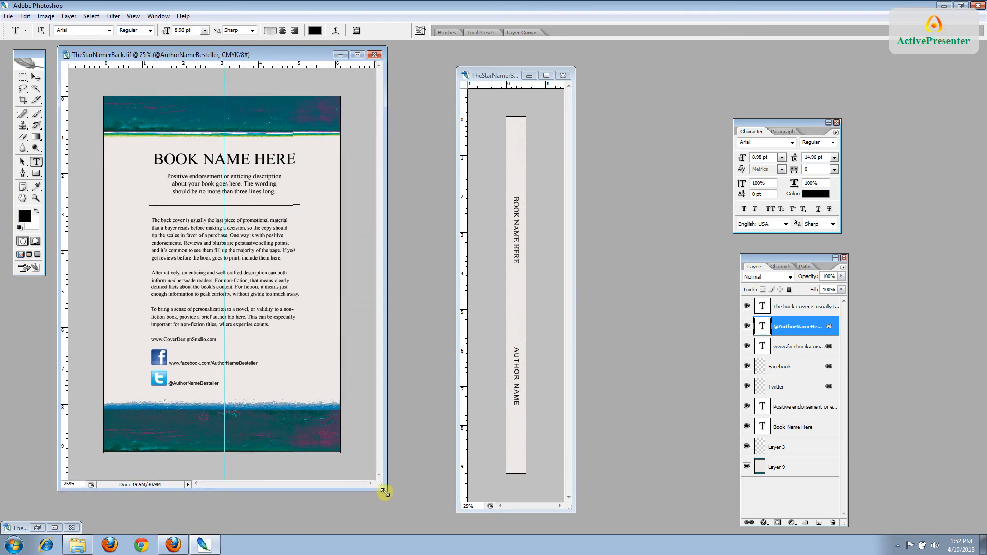
{"action": "left_click", "coordinate": [804, 311]}
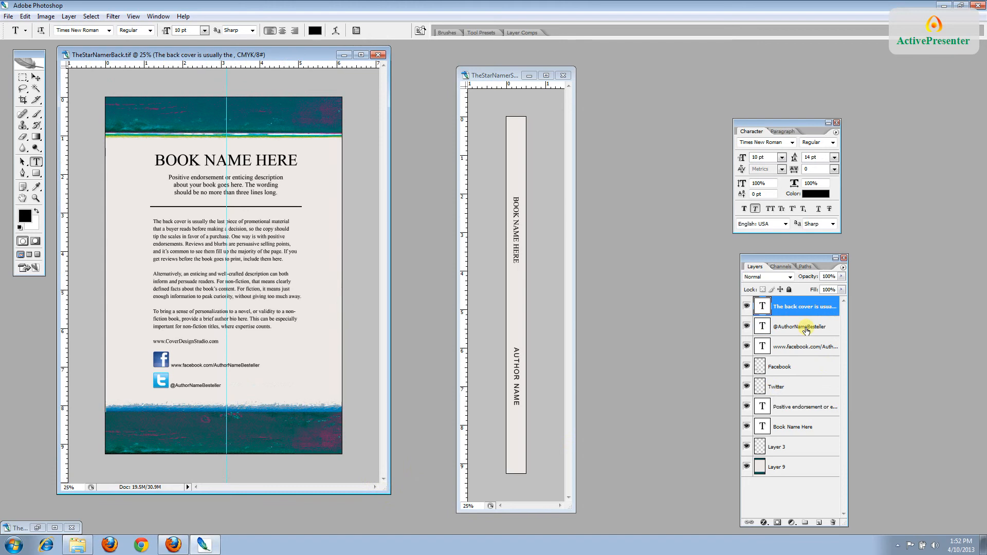
{"action": "left_click", "coordinate": [805, 330]}
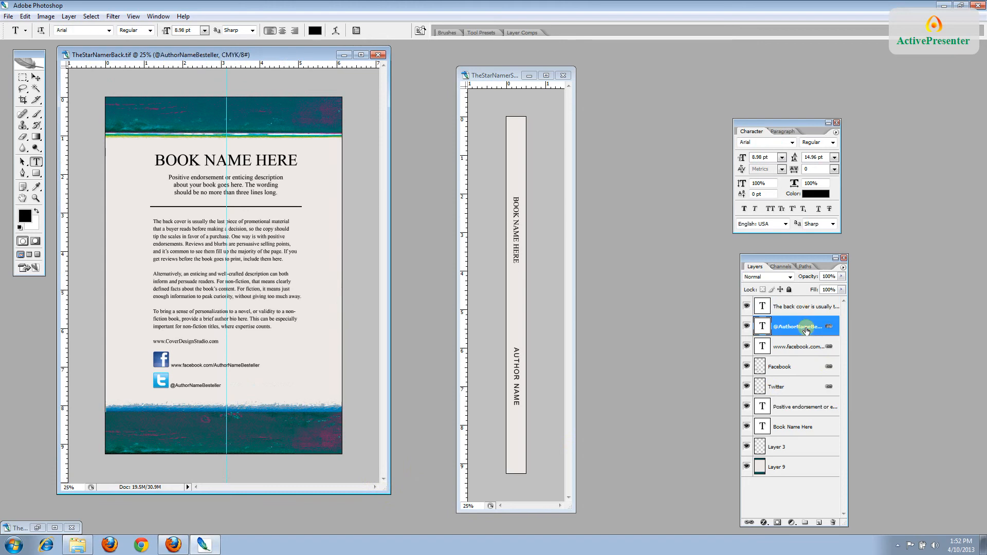
{"action": "left_click", "coordinate": [802, 369]}
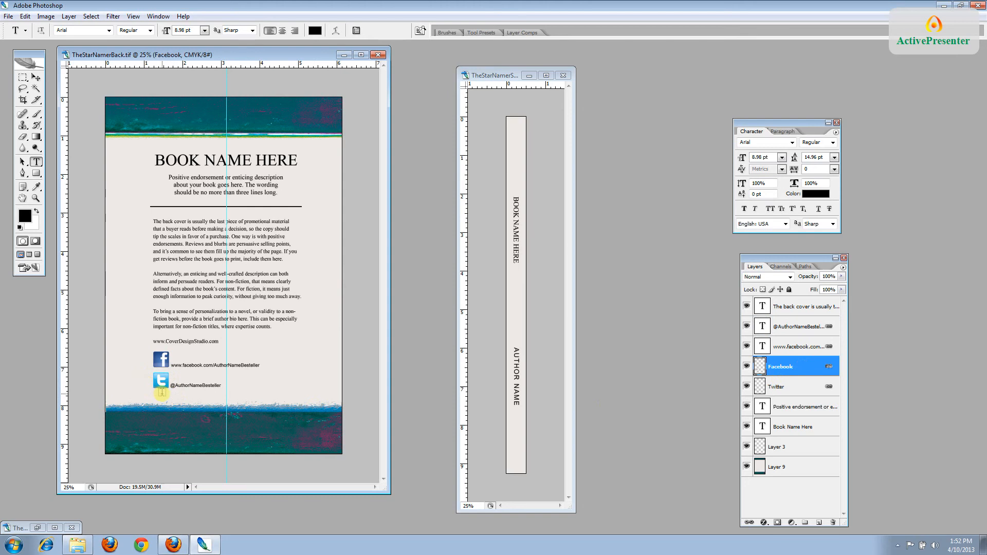
{"action": "key", "text": "ctrl+plus"}
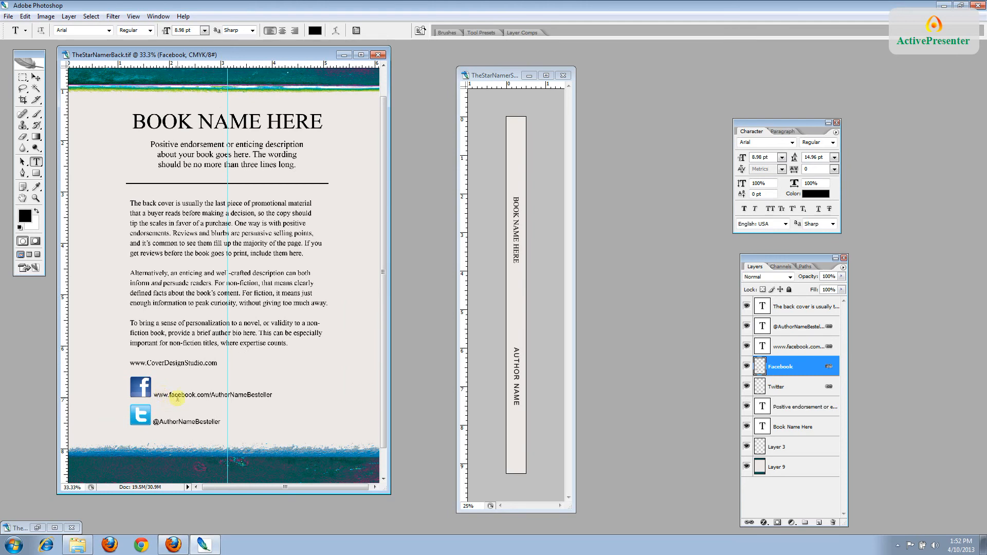
{"action": "left_click", "coordinate": [800, 349]}
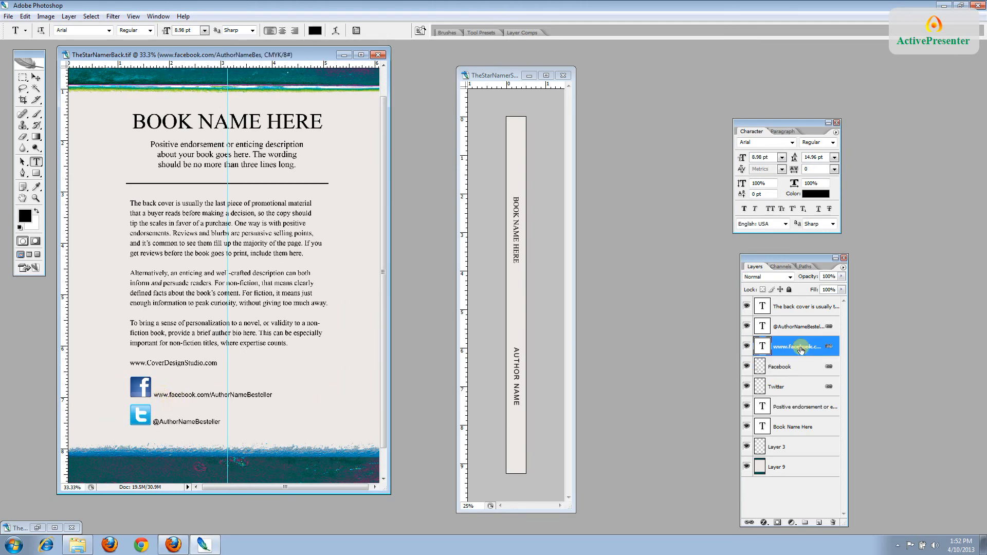
{"action": "left_click", "coordinate": [796, 331]}
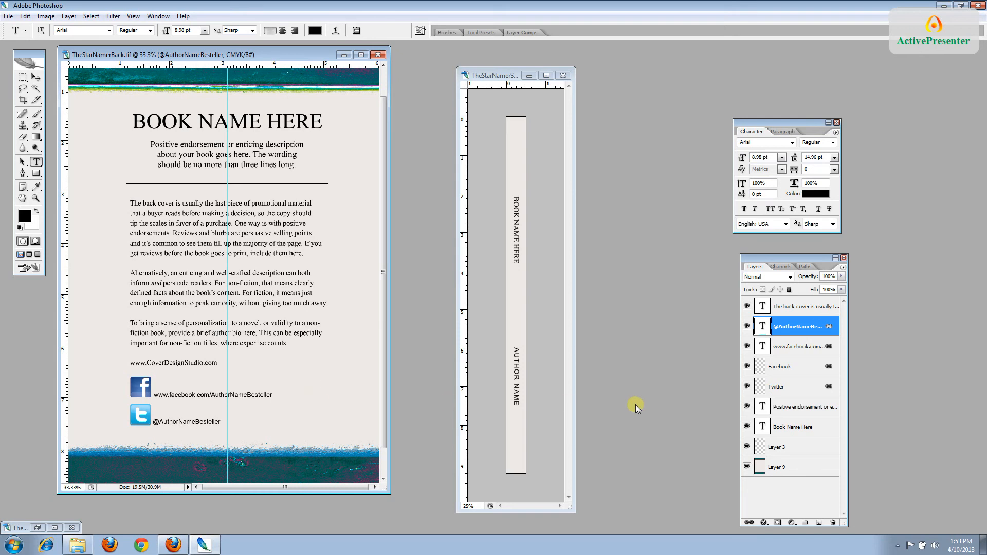
Hide, then re-show, the Twitter logo, Facebook logo, web address and Twitter handle layers
{"action": "left_click", "coordinate": [747, 387]}
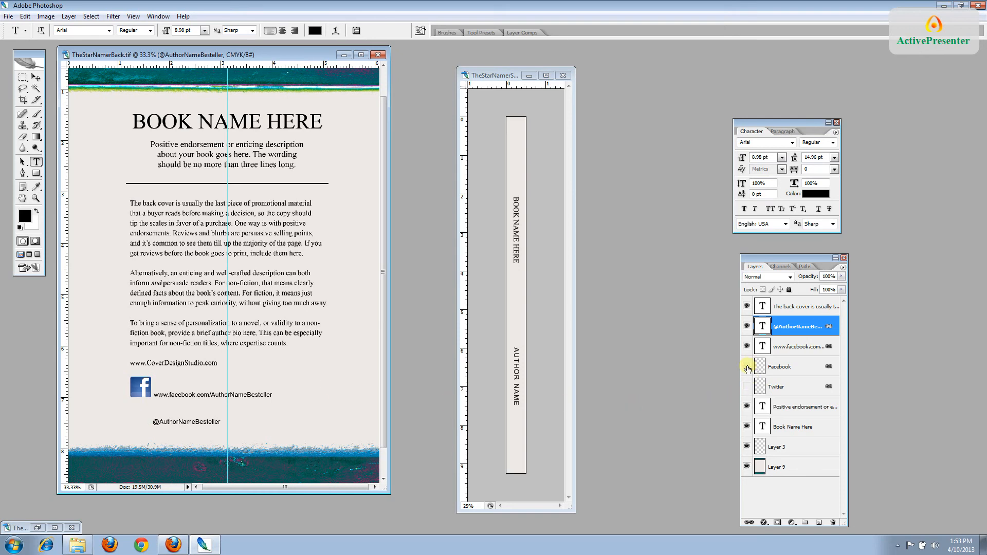
{"action": "left_click", "coordinate": [747, 366]}
{"action": "left_click", "coordinate": [747, 346]}
{"action": "left_click", "coordinate": [747, 326]}
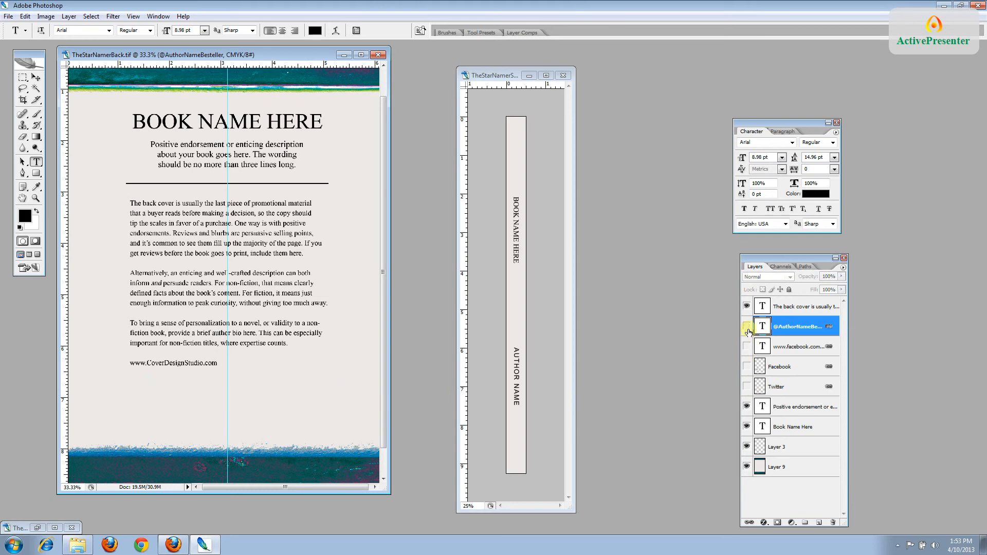
{"action": "left_click", "coordinate": [747, 327]}
{"action": "left_click", "coordinate": [747, 347]}
{"action": "left_click", "coordinate": [747, 367]}
{"action": "left_click", "coordinate": [747, 387]}
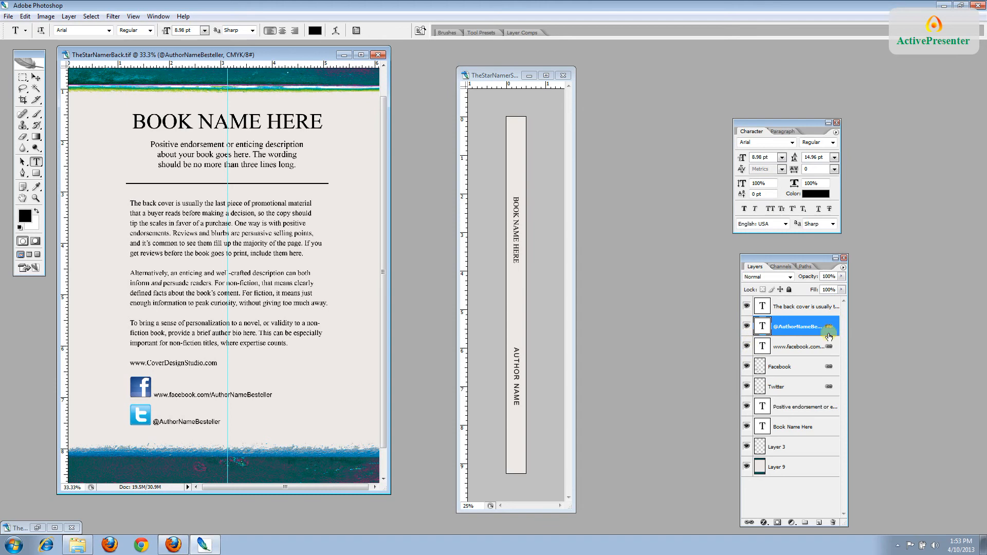
Inspect layer options for the Facebook and Twitter logo layers, then enlarge the window to fit the page
{"action": "left_click", "coordinate": [829, 369]}
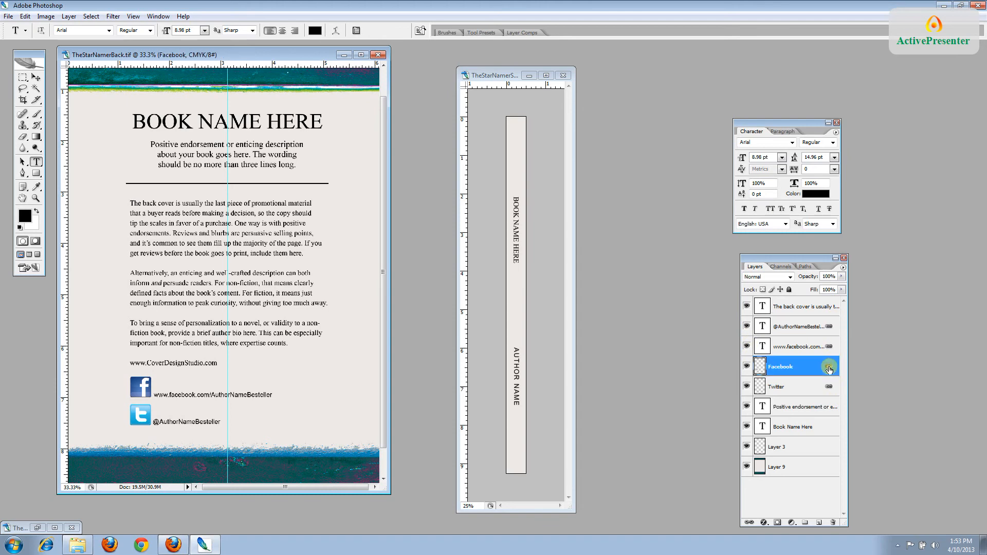
{"action": "right_click", "coordinate": [829, 369]}
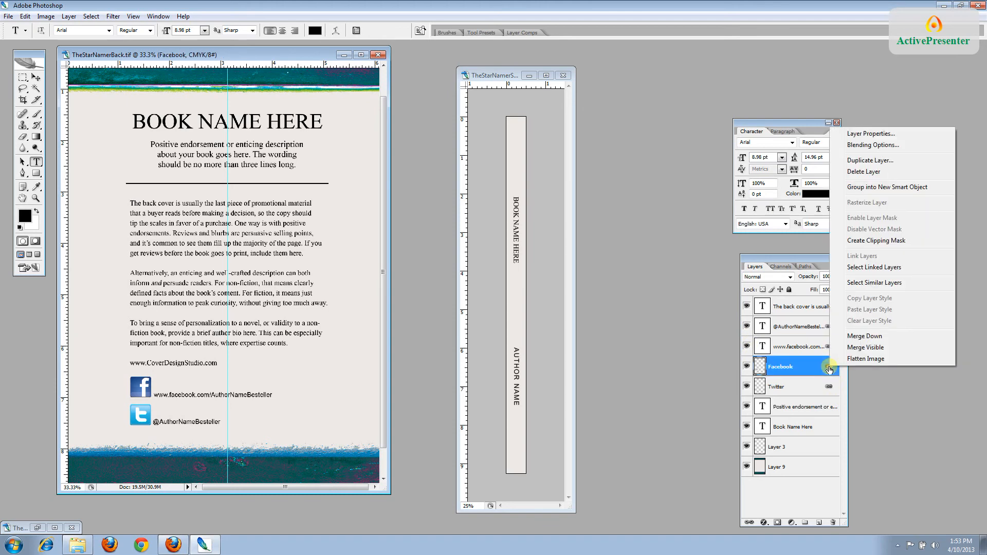
{"action": "left_click", "coordinate": [830, 369]}
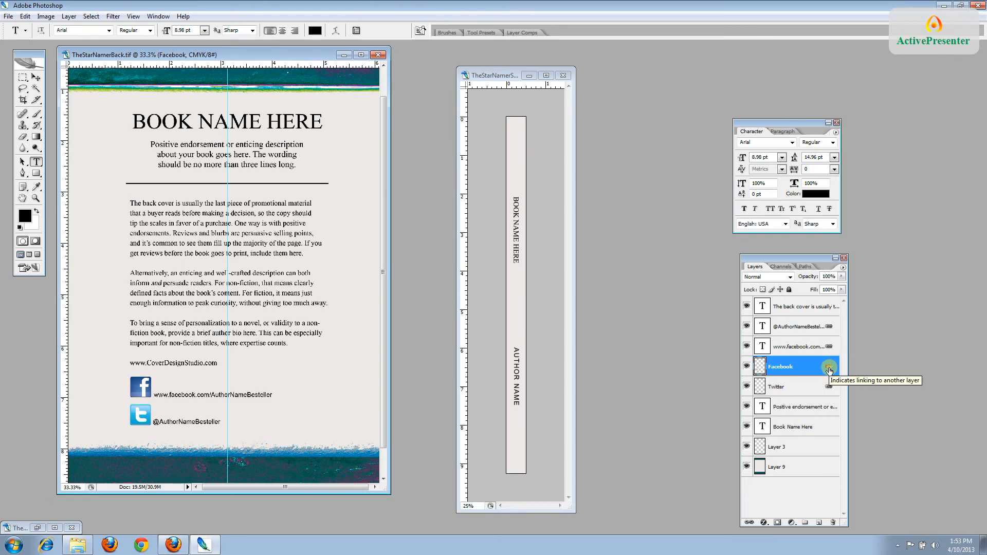
{"action": "left_click", "coordinate": [795, 388]}
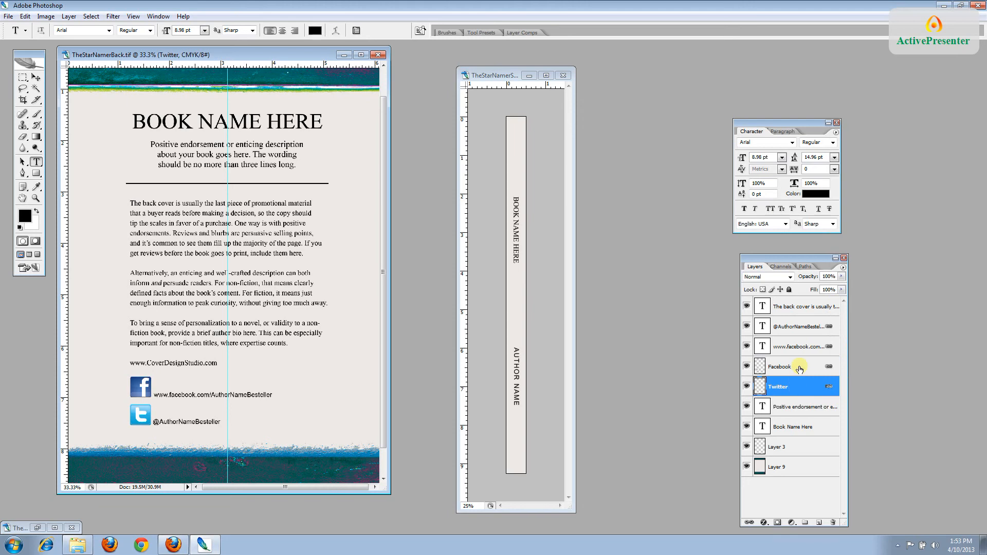
{"action": "left_click", "coordinate": [799, 368], "text": "shift"}
{"action": "right_click", "coordinate": [799, 368]}
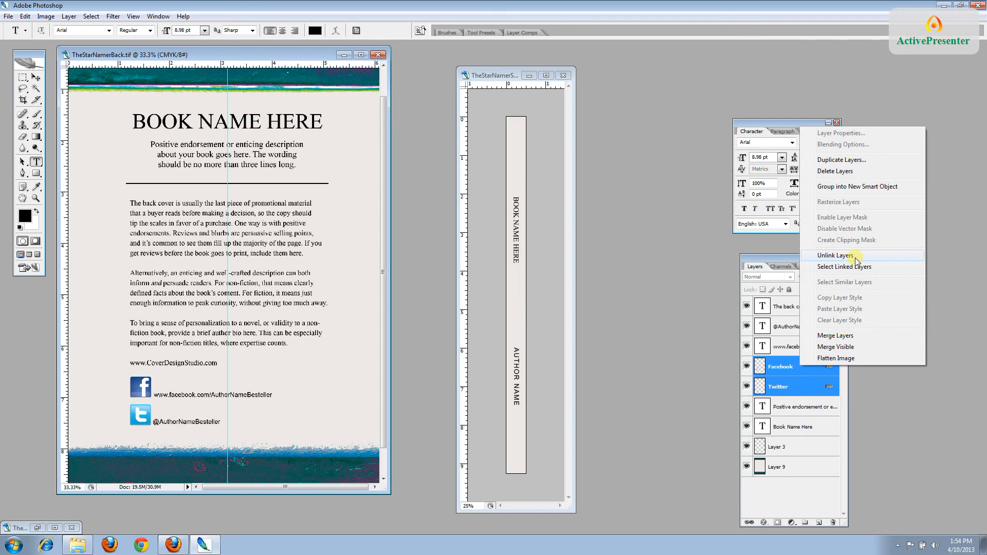
{"action": "left_click", "coordinate": [800, 397]}
{"action": "left_click", "coordinate": [799, 398]}
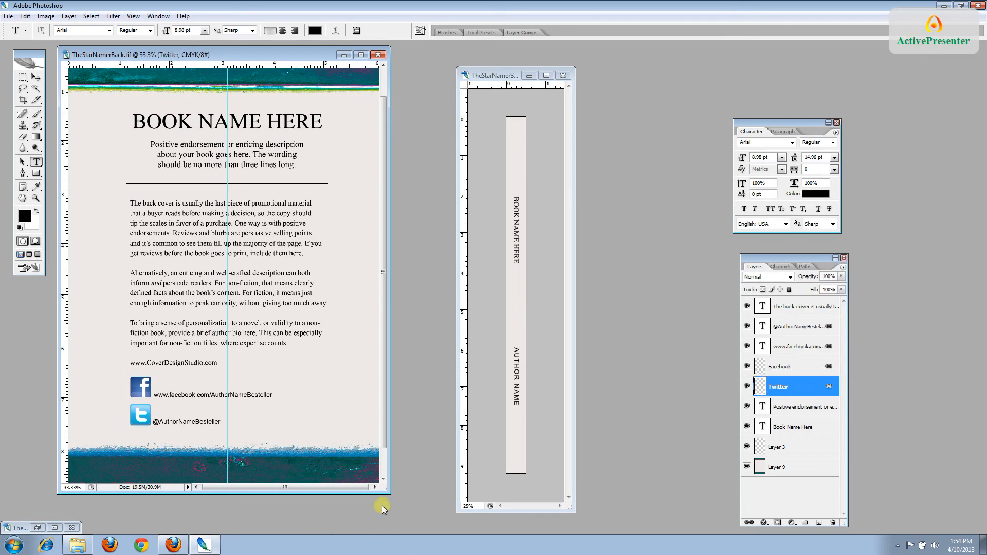
{"action": "left_click_drag", "start_coordinate": [387, 494], "coordinate": [440, 524]}
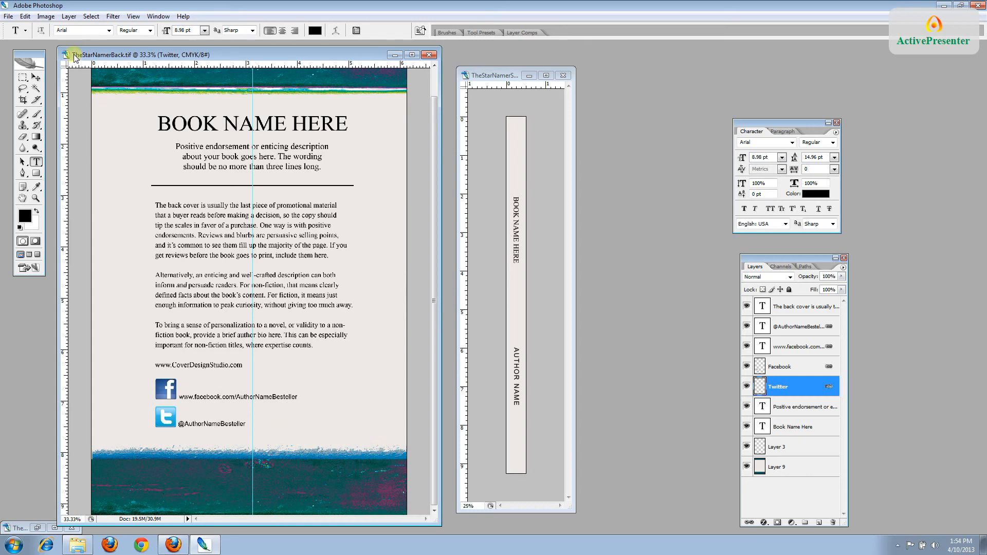
Save a layered TIFF copy of the back cover as TheStarNamerBackEmbedded
{"action": "left_click", "coordinate": [9, 16]}
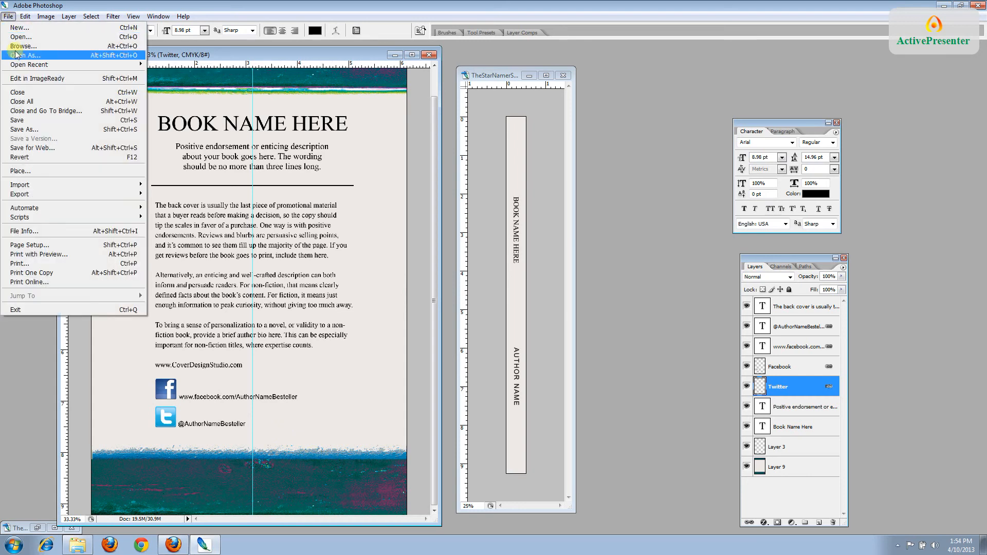
{"action": "left_click", "coordinate": [23, 130]}
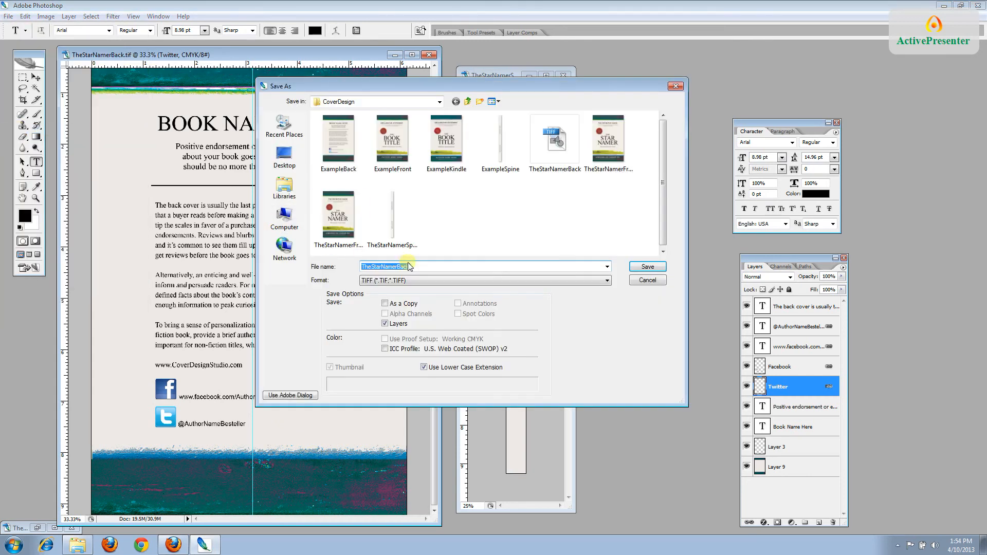
{"action": "left_click", "coordinate": [417, 268]}
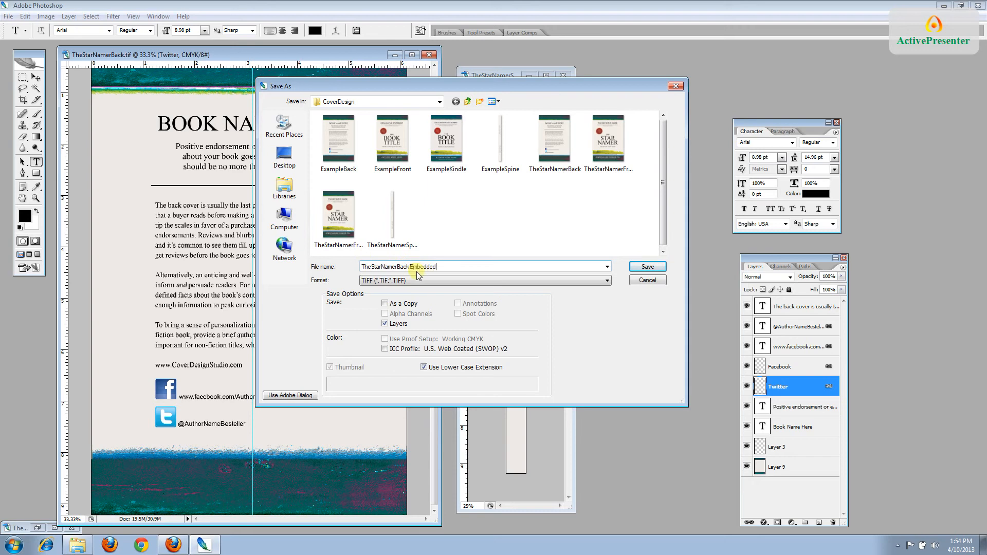
{"action": "left_click", "coordinate": [658, 267]}
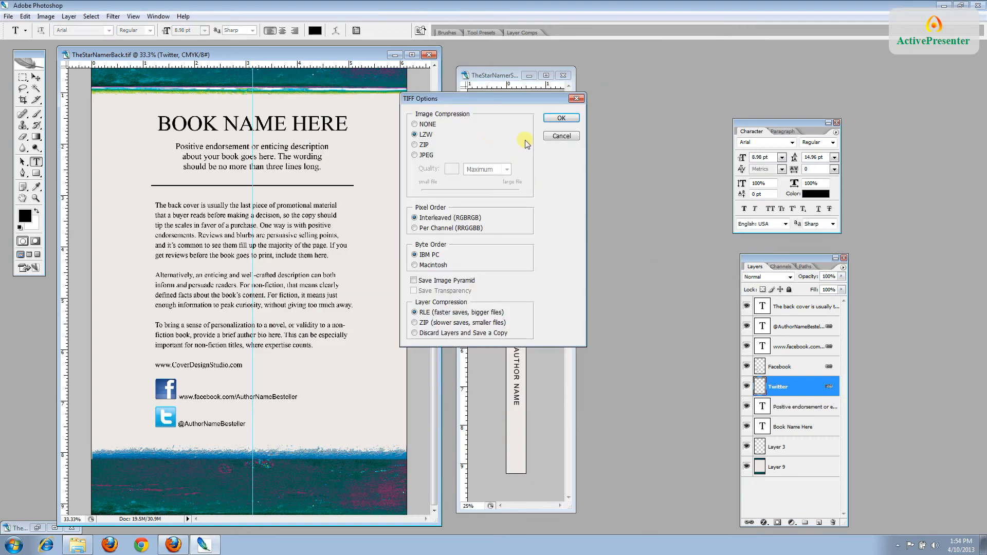
{"action": "left_click", "coordinate": [561, 119]}
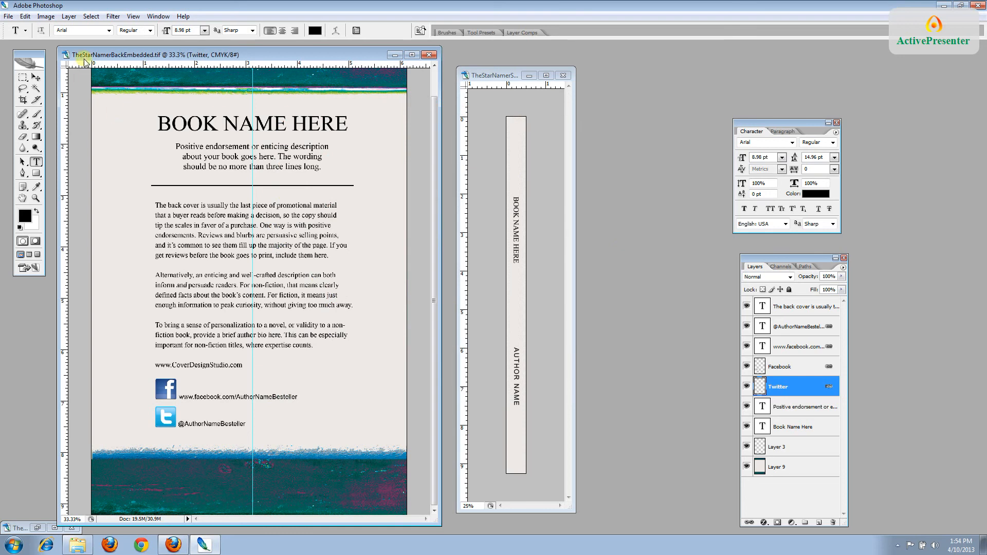
{"action": "left_click", "coordinate": [69, 17]}
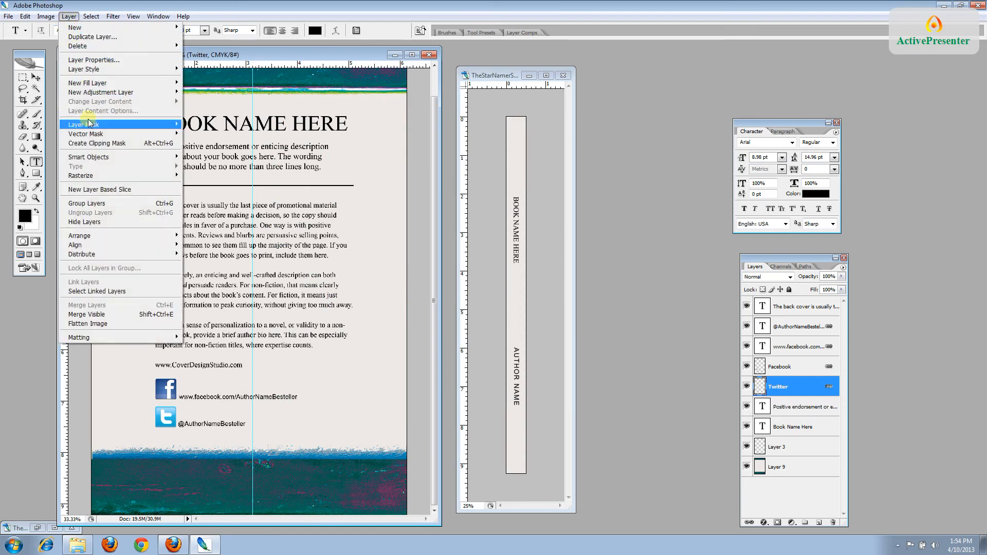
Flatten TheStarNamerBackEmbedded to one Background layer, save it, and minimize its window
{"action": "left_click", "coordinate": [102, 324]}
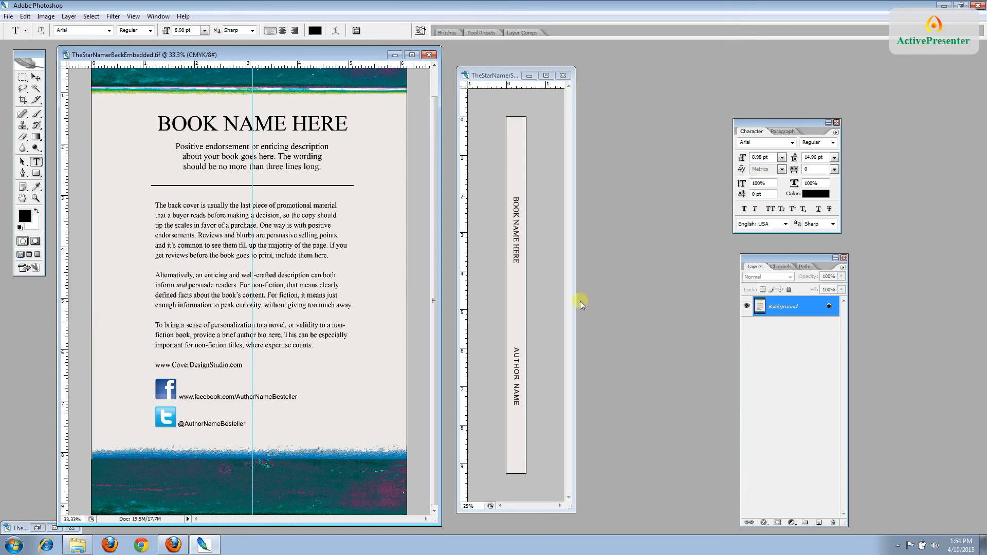
{"action": "left_click", "coordinate": [8, 16]}
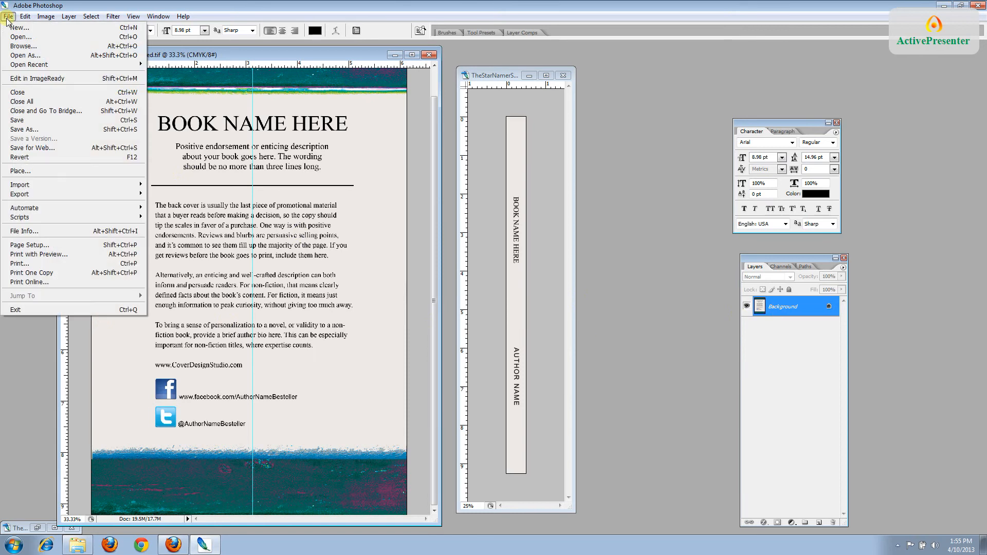
{"action": "left_click", "coordinate": [26, 121]}
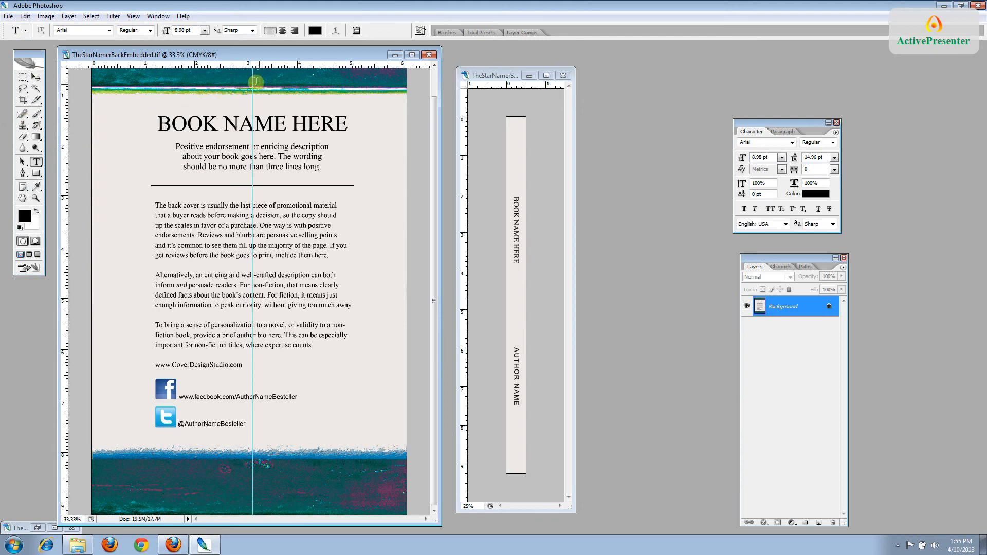
{"action": "left_click", "coordinate": [394, 56]}
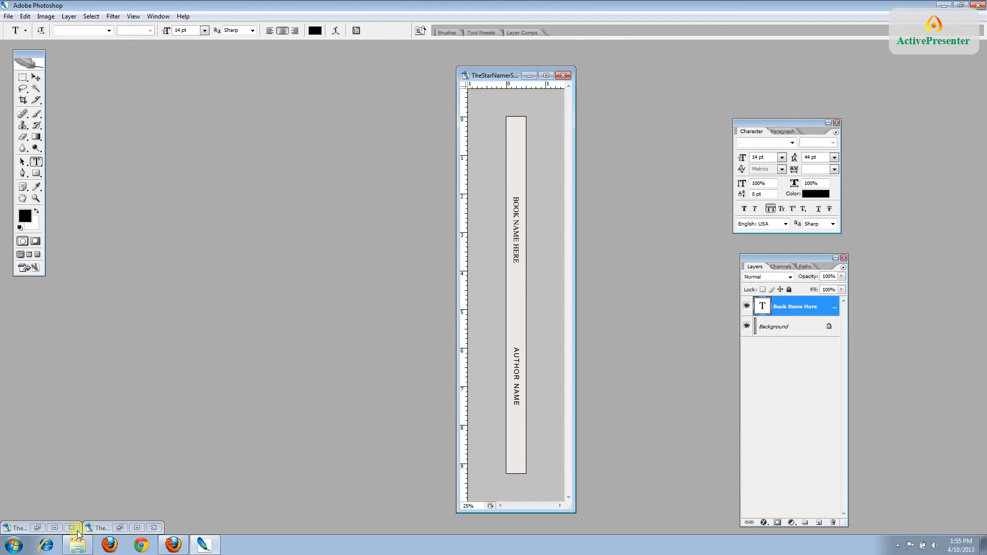
Delete the stray empty Layer 1 from the spine document, confirming the deletion
{"action": "left_click", "coordinate": [499, 376]}
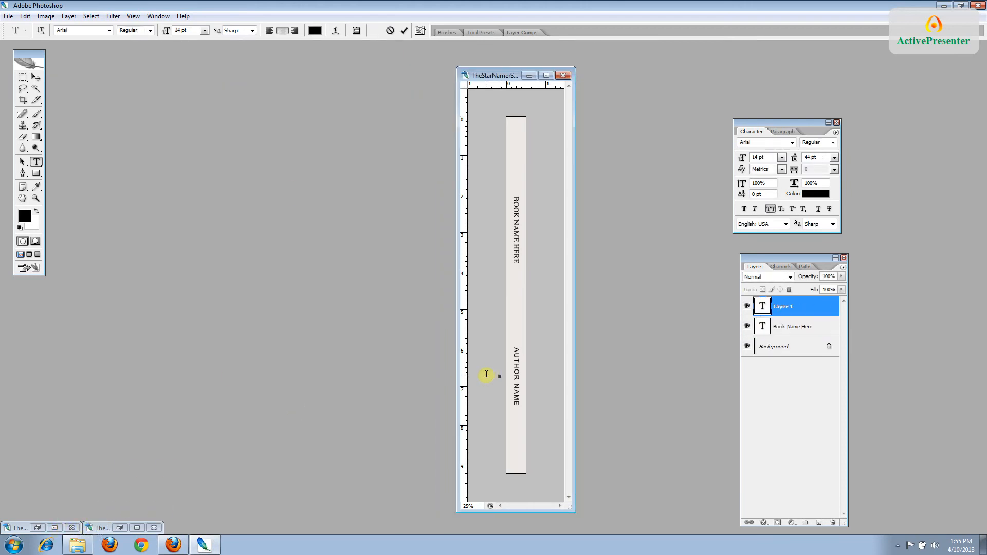
{"action": "left_click", "coordinate": [795, 309]}
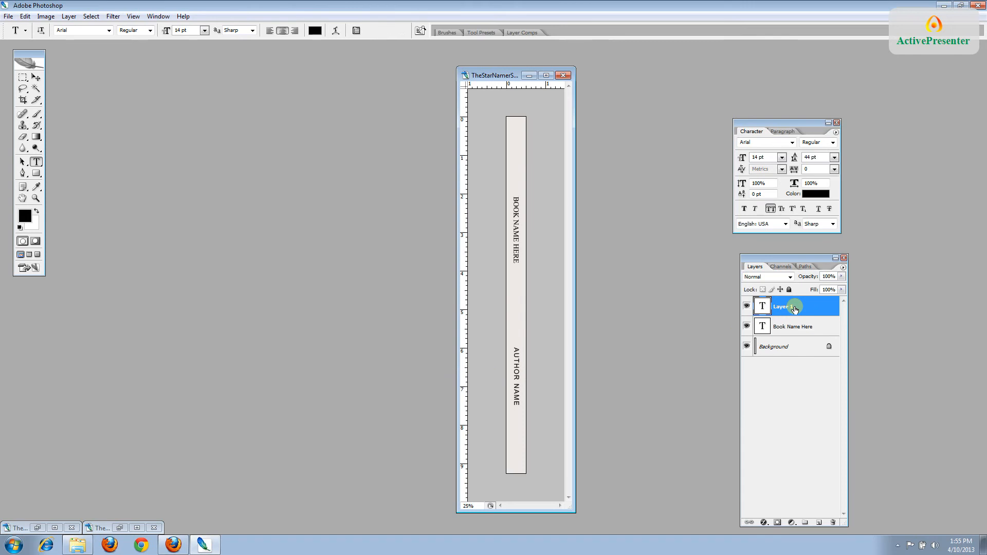
{"action": "right_click", "coordinate": [795, 309]}
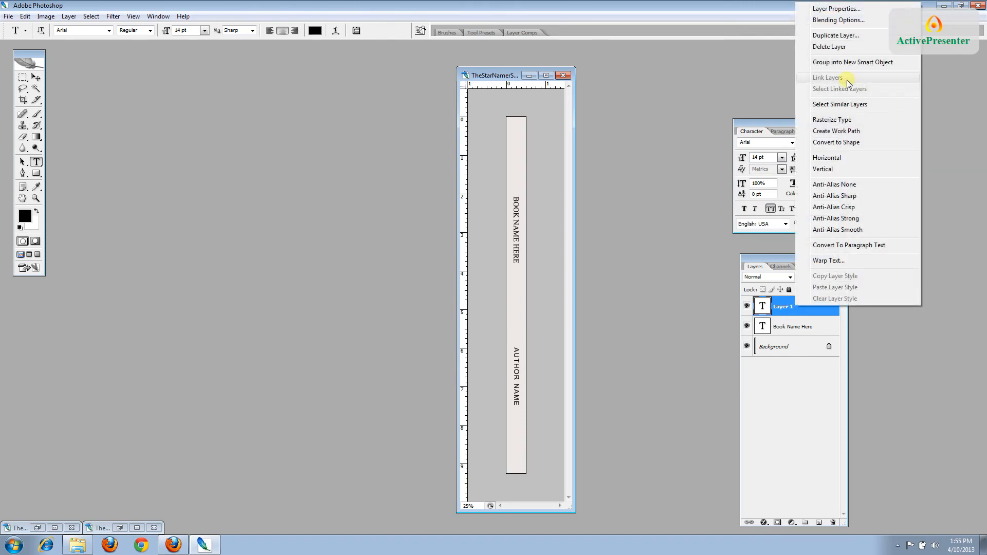
{"action": "left_click", "coordinate": [838, 48]}
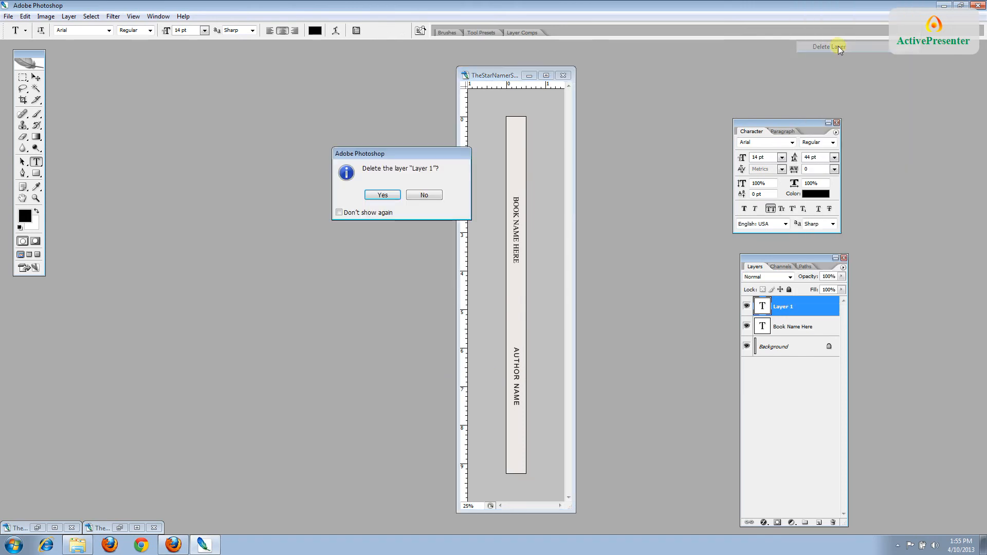
{"action": "left_click", "coordinate": [385, 198]}
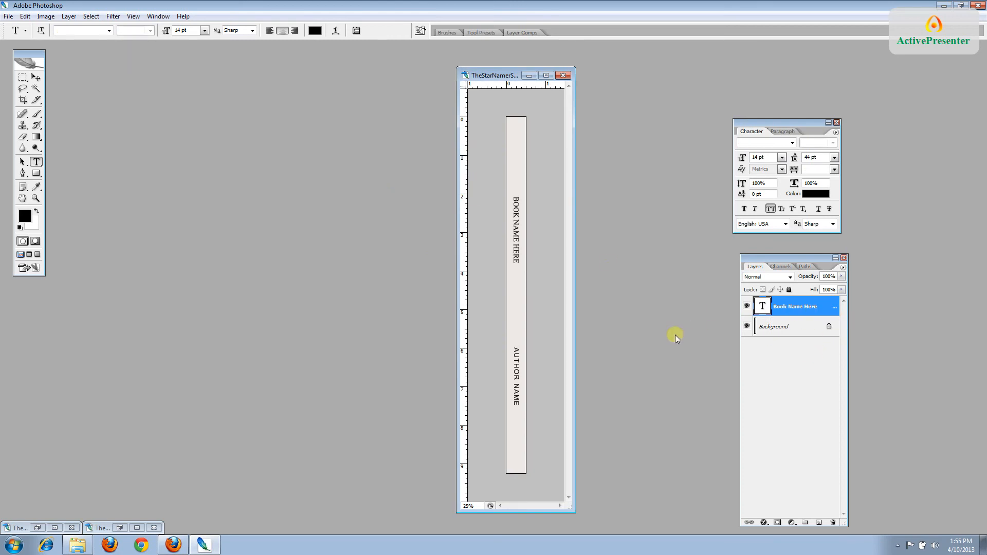
Retype the spine text as THE STAR NAMER and the author's name, then commit
{"action": "left_click_drag", "start_coordinate": [517, 261], "coordinate": [537, 202]}
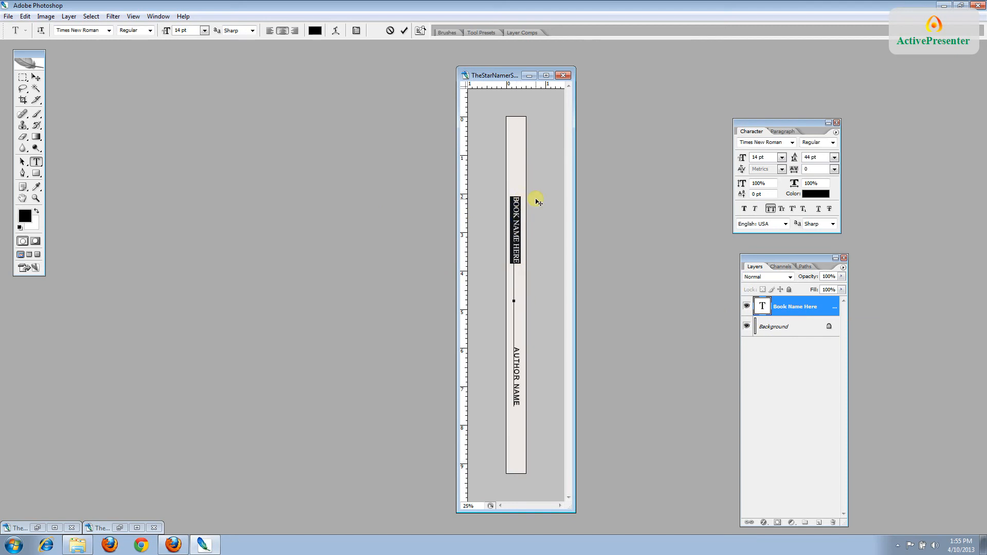
{"action": "type", "text": "THE STA"}
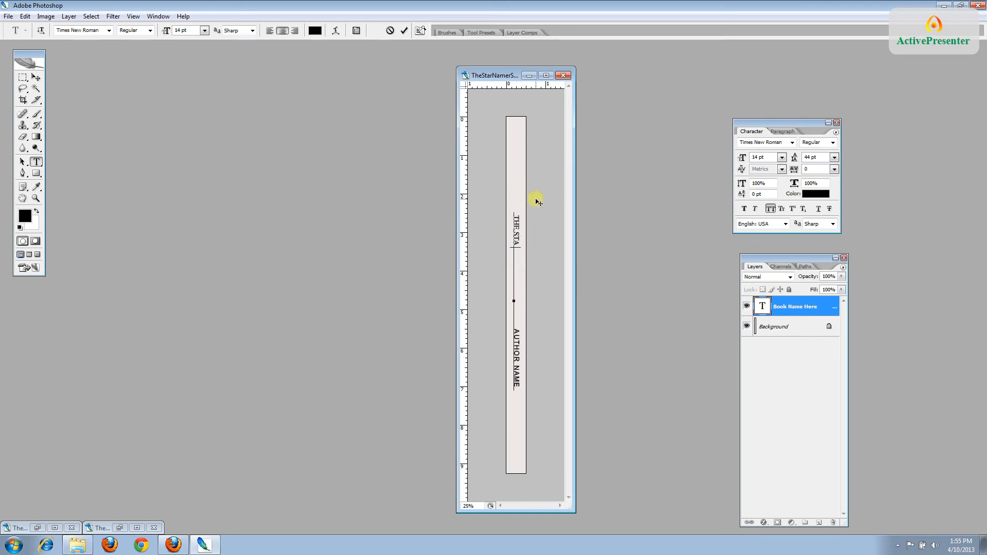
{"action": "type", "text": "R NAMER"}
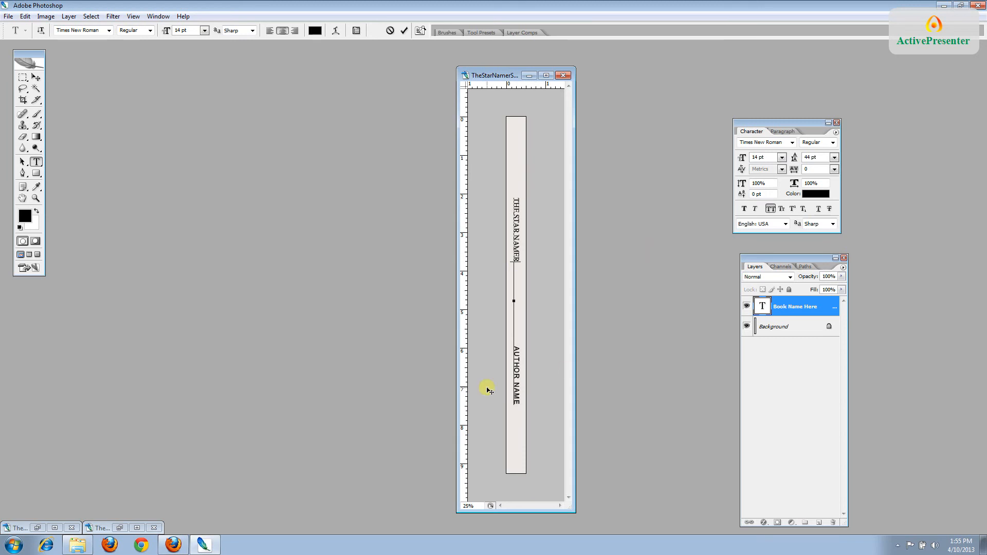
{"action": "left_click_drag", "start_coordinate": [515, 350], "coordinate": [526, 406]}
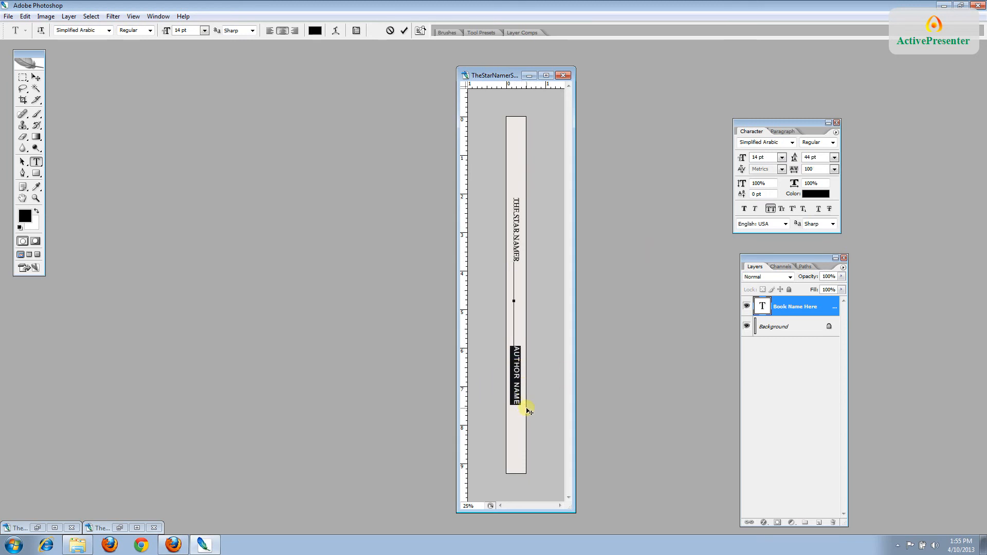
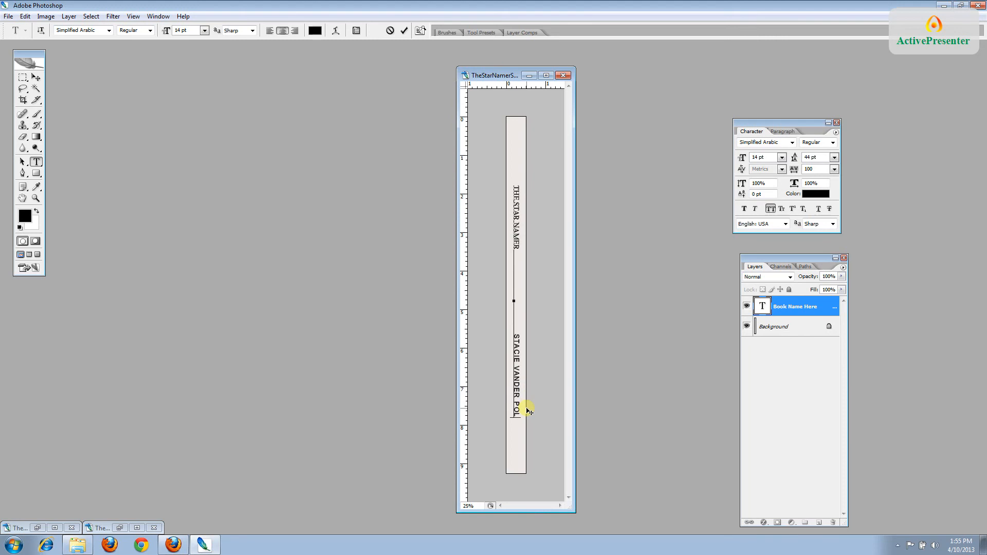
{"action": "left_click", "coordinate": [799, 306]}
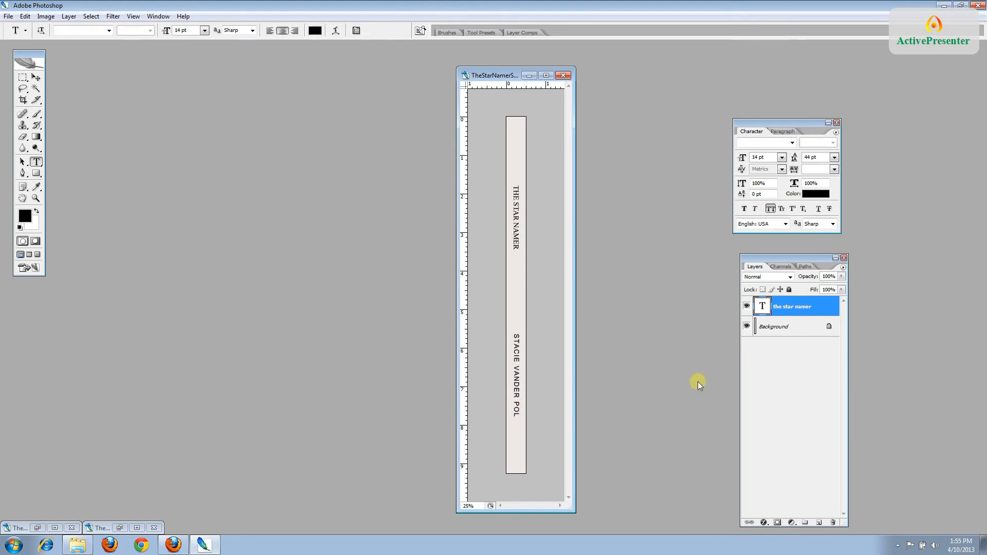
Save the spine document and switch to the CreateSpace page in Firefox
{"action": "left_click", "coordinate": [8, 16]}
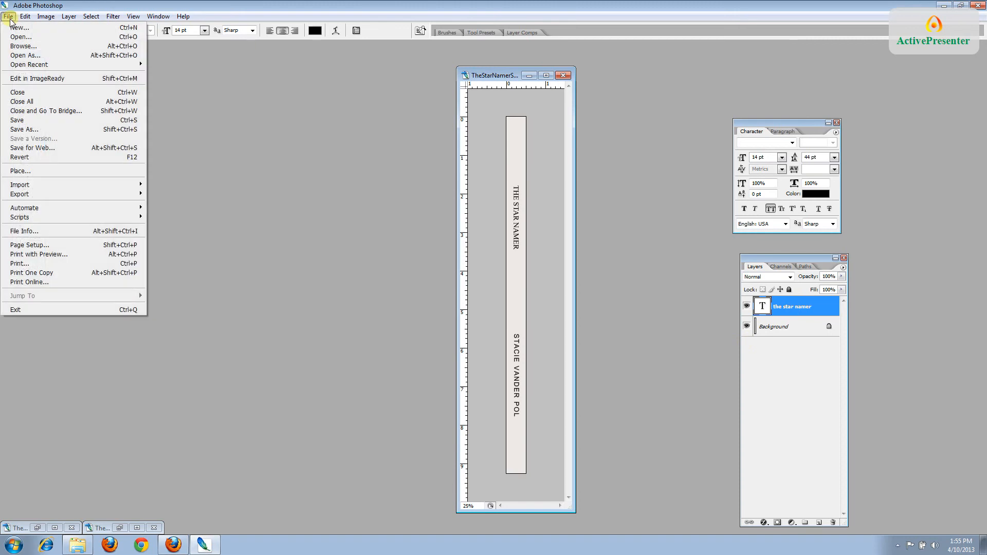
{"action": "left_click", "coordinate": [31, 120]}
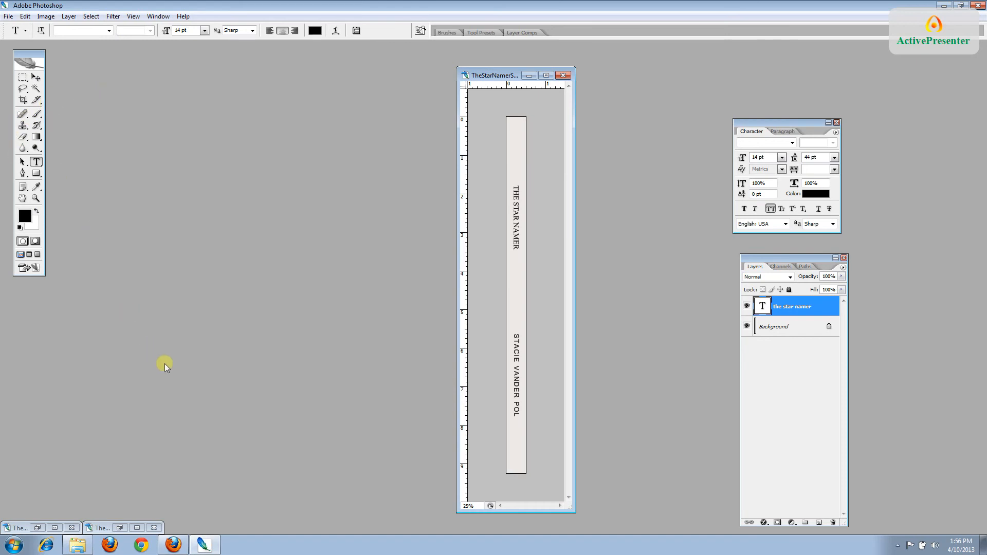
{"action": "left_click", "coordinate": [180, 549]}
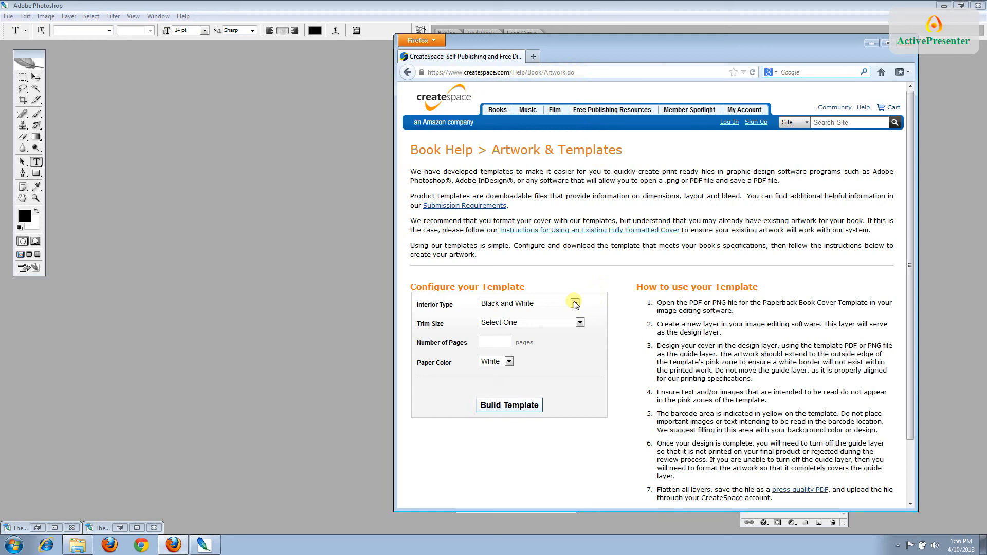
Build a cover template with 7" x 10" trim size and 200 pages
{"action": "left_click", "coordinate": [579, 322]}
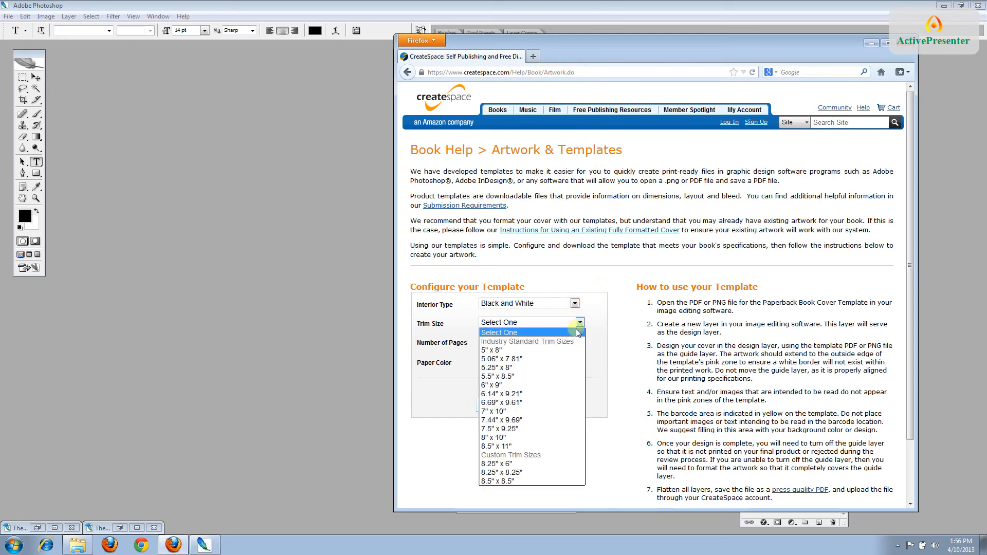
{"action": "left_click", "coordinate": [554, 412]}
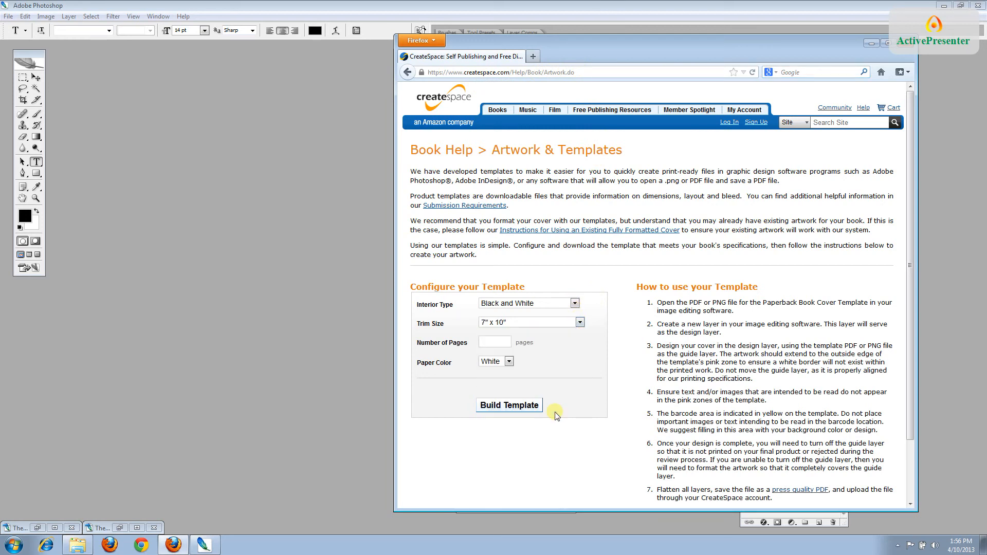
{"action": "left_click", "coordinate": [503, 343]}
{"action": "type", "text": "200"}
{"action": "left_click", "coordinate": [507, 410]}
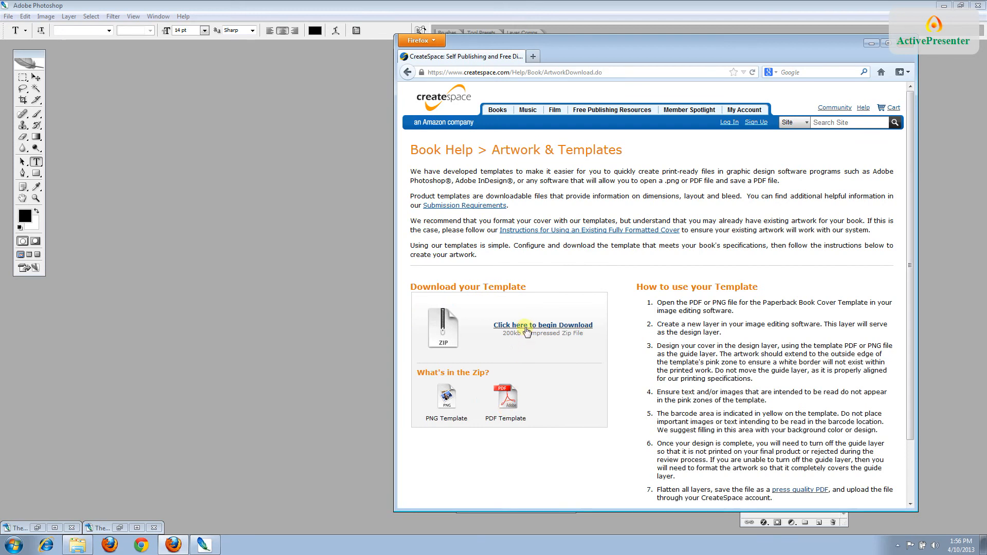
Download and save the BookCover7x10_BW_200 template zip
{"action": "left_click", "coordinate": [525, 328]}
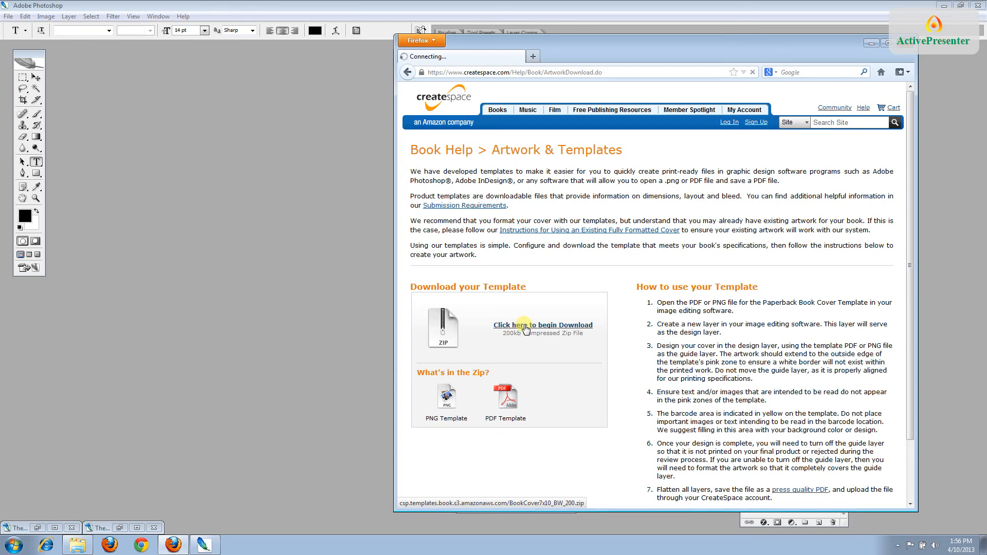
{"action": "left_click", "coordinate": [562, 310]}
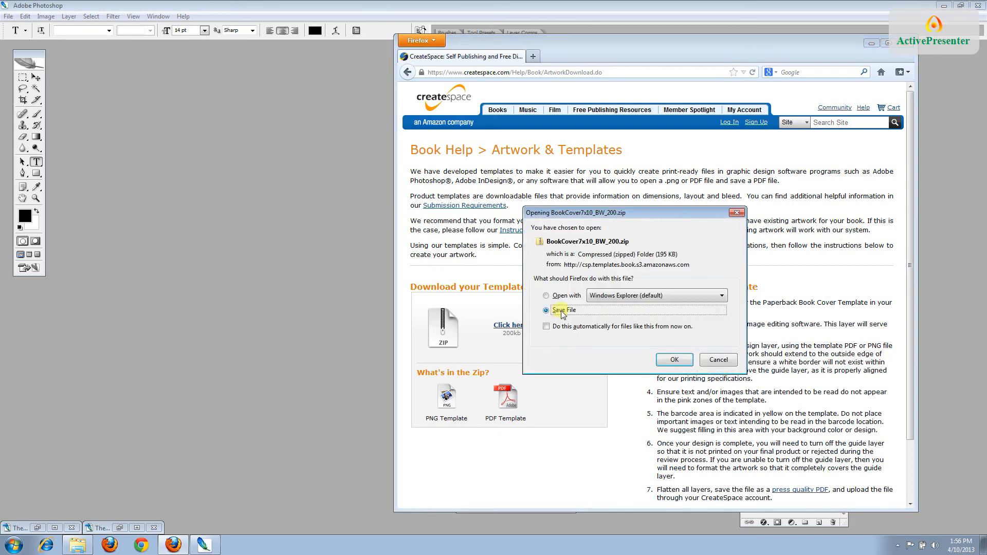
{"action": "left_click", "coordinate": [666, 362]}
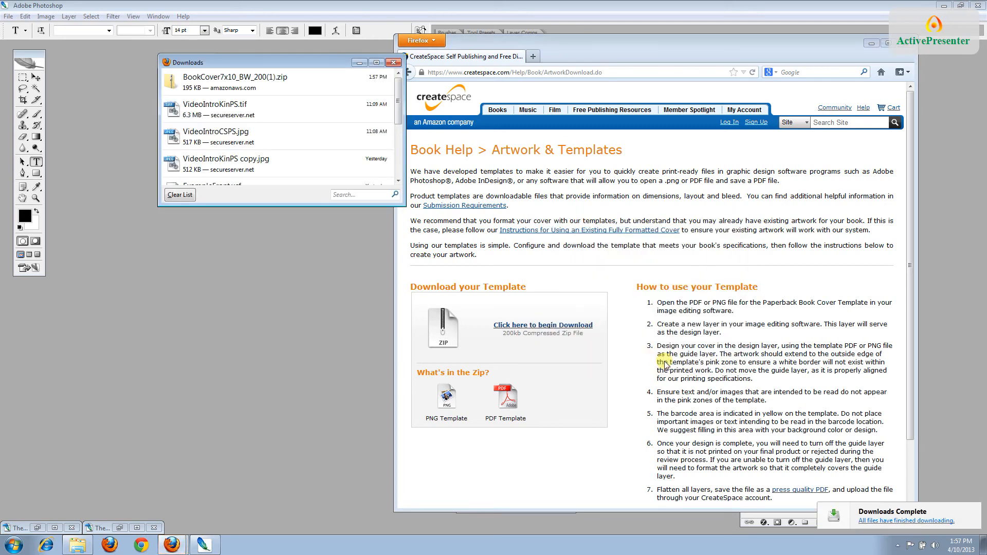
Open the template zip down to the BookCover7x10_BW_200 folder and select its PNG
{"action": "left_click", "coordinate": [261, 85]}
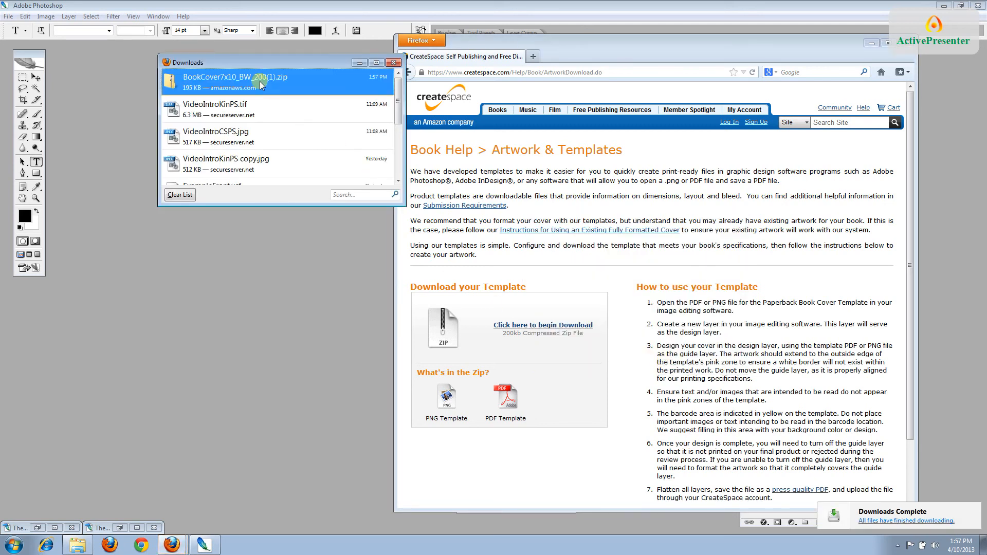
{"action": "double_click", "coordinate": [261, 81]}
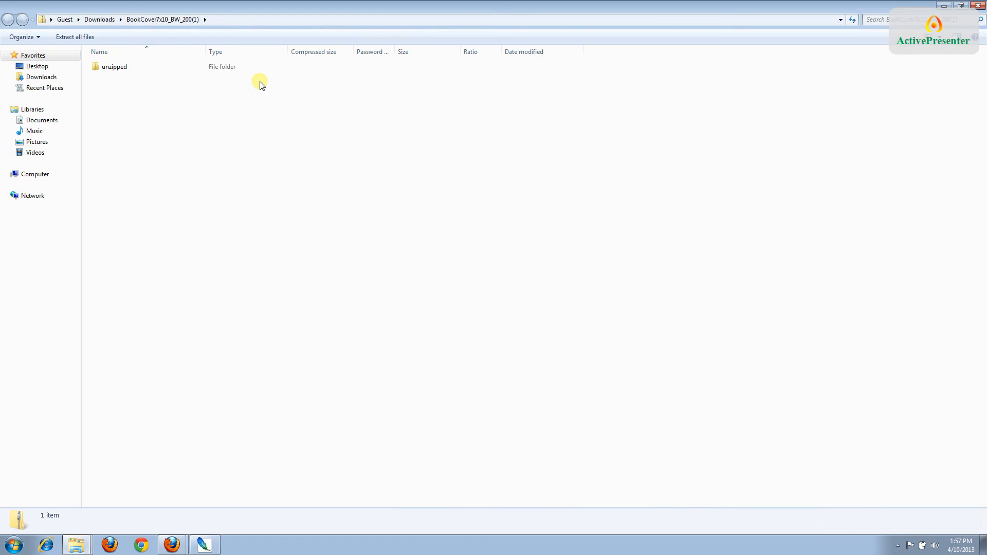
{"action": "double_click", "coordinate": [231, 67]}
{"action": "double_click", "coordinate": [232, 67]}
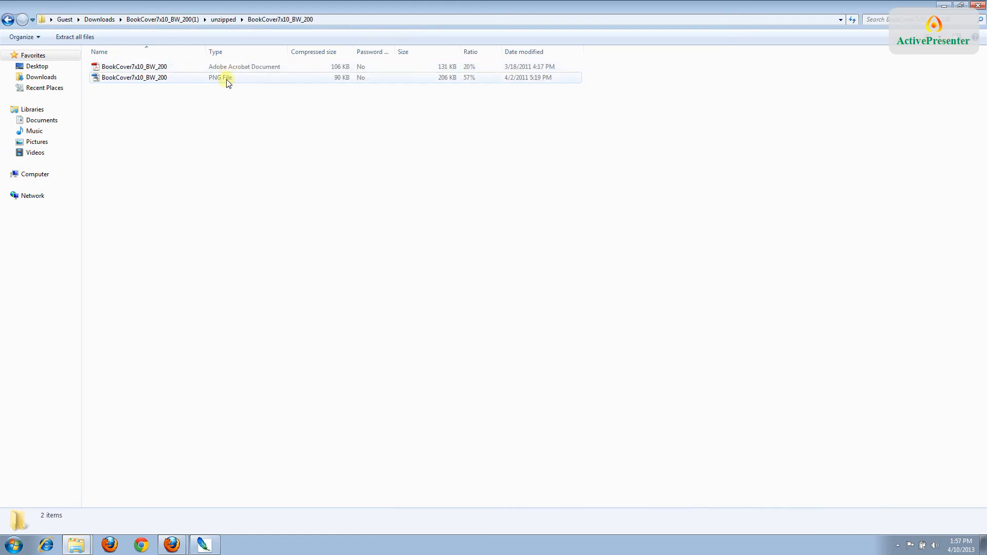
{"action": "left_click", "coordinate": [226, 81]}
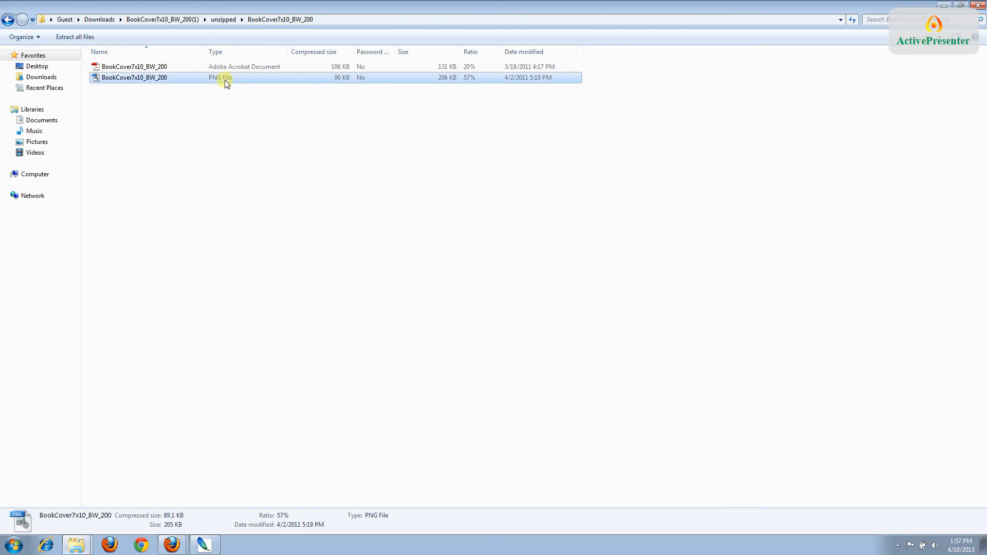
{"action": "right_click", "coordinate": [226, 82]}
{"action": "left_click", "coordinate": [224, 79]}
Copy the PNG onto the desktop, close Explorer and maximize Photoshop
{"action": "left_click", "coordinate": [961, 5]}
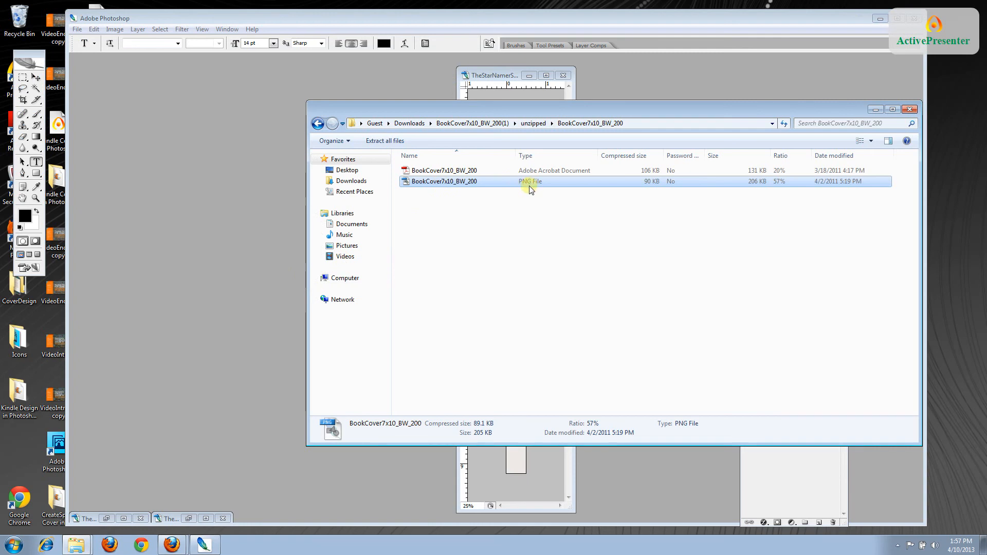
{"action": "left_click_drag", "start_coordinate": [483, 184], "coordinate": [14, 474]}
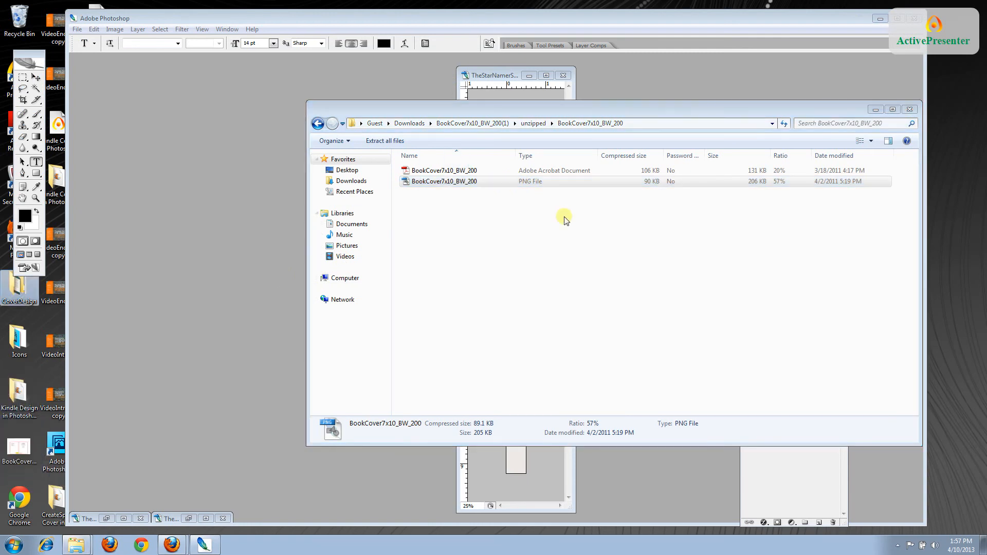
{"action": "left_click", "coordinate": [909, 109]}
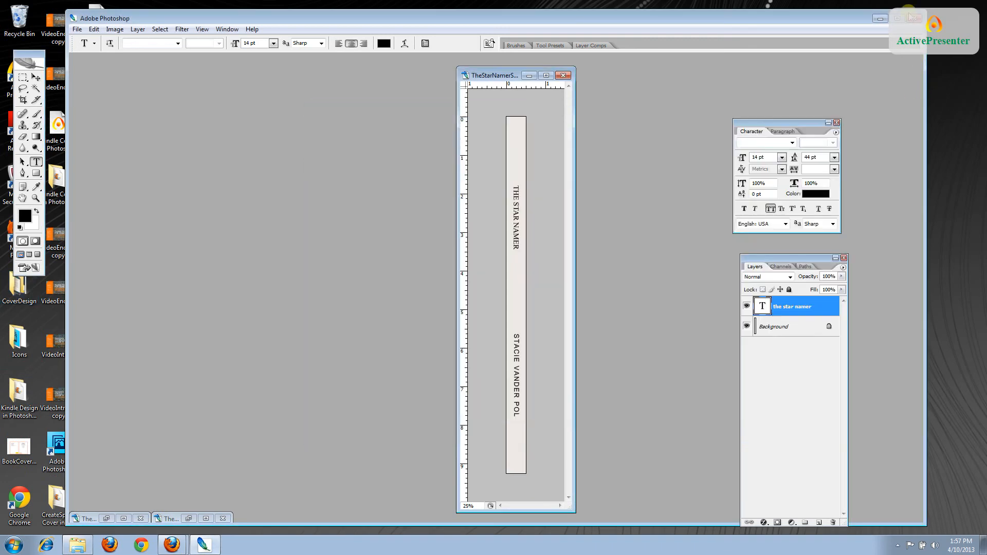
{"action": "left_click", "coordinate": [898, 18]}
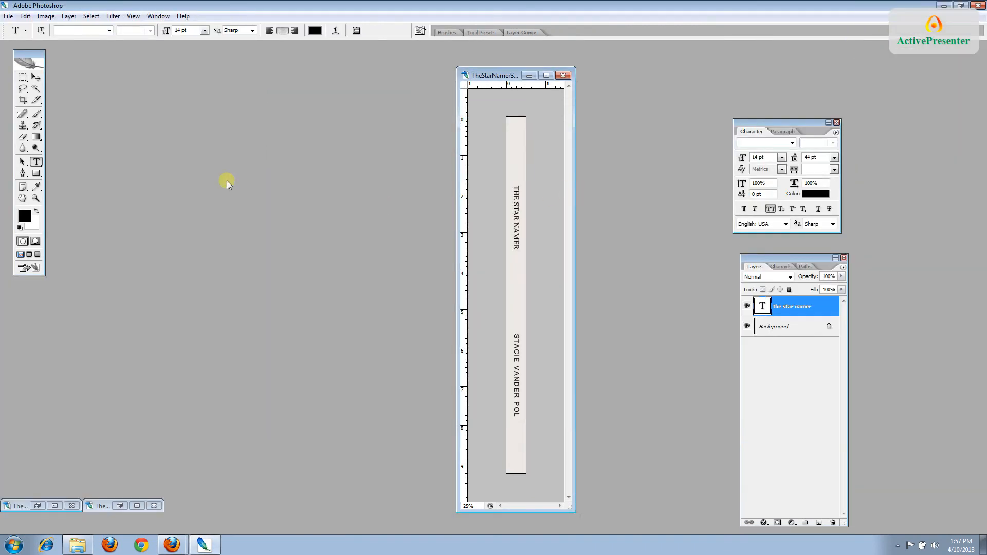
Open BookCover7x10_BW_200.png from the Desktop in Photoshop
{"action": "left_click", "coordinate": [8, 16]}
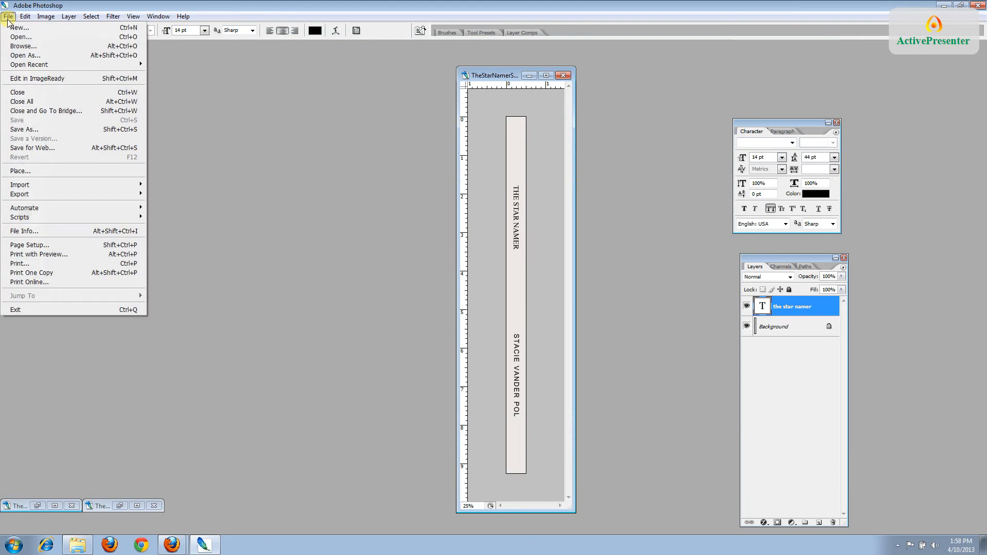
{"action": "left_click", "coordinate": [16, 37]}
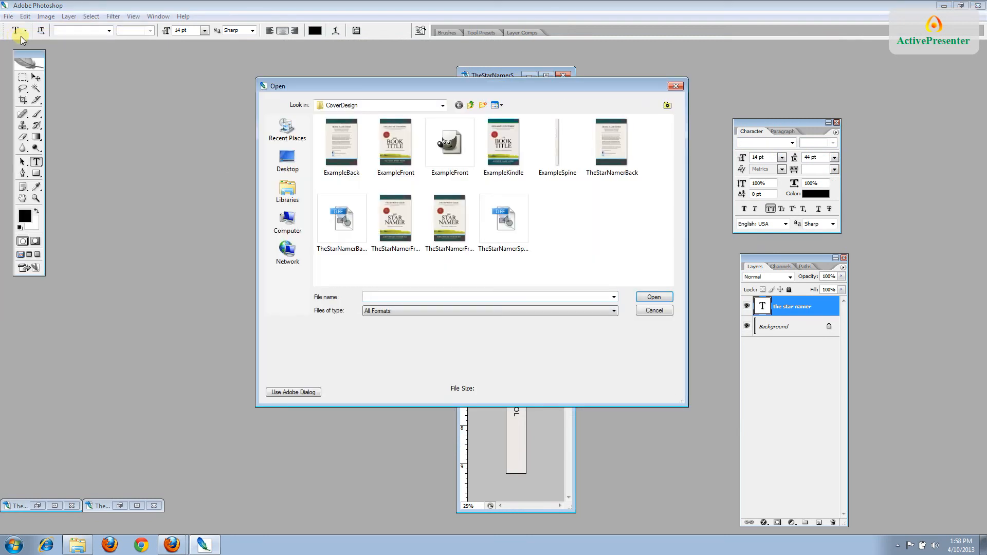
{"action": "left_click", "coordinate": [317, 107]}
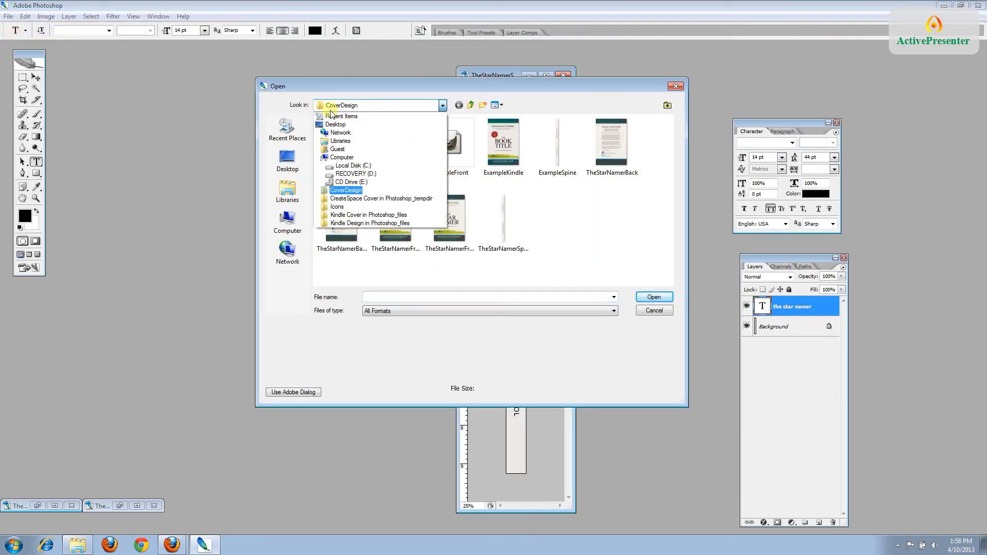
{"action": "left_click", "coordinate": [338, 119]}
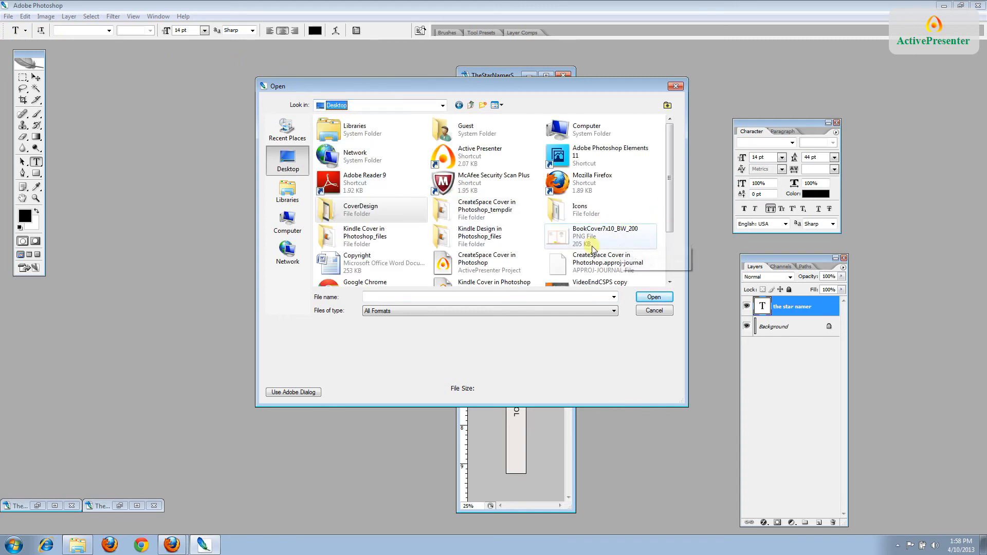
{"action": "double_click", "coordinate": [578, 237]}
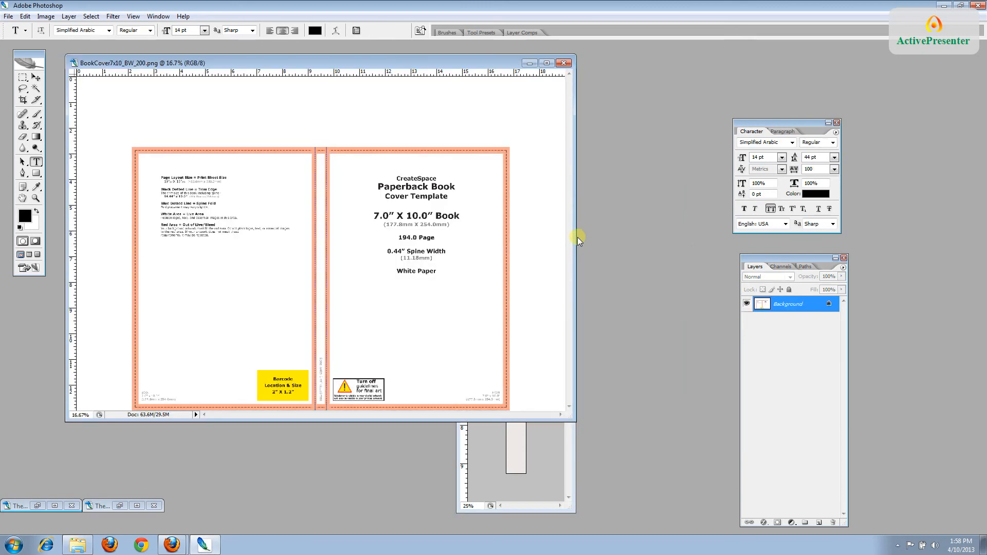
Check the template's 5700 × 3900 px, 300 ppi image size and enlarge its window
{"action": "left_click", "coordinate": [50, 17]}
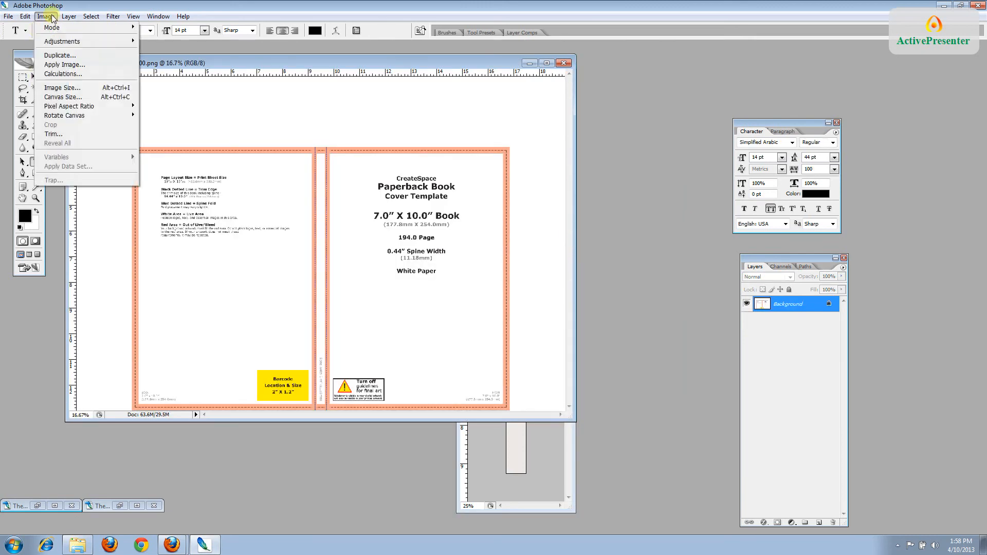
{"action": "left_click", "coordinate": [70, 89]}
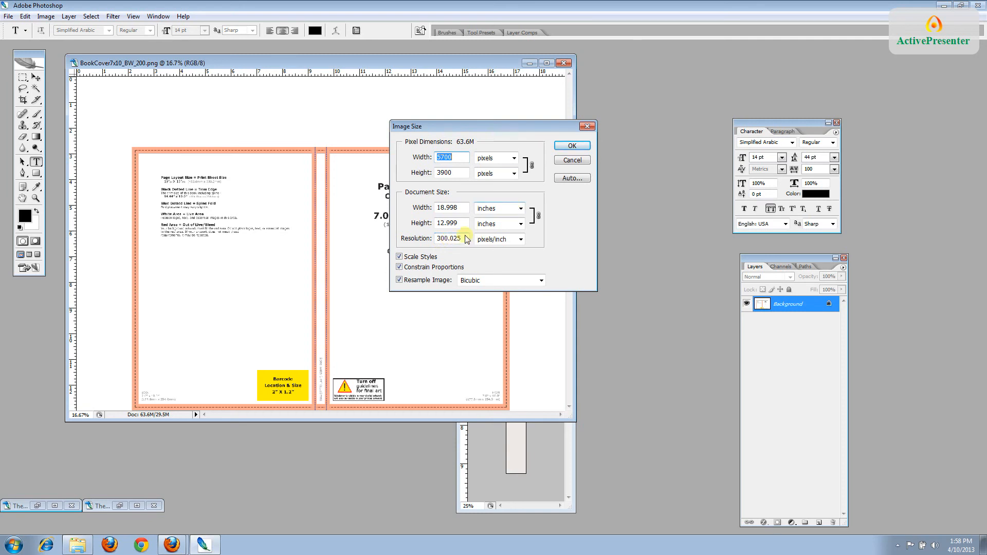
{"action": "left_click", "coordinate": [572, 146]}
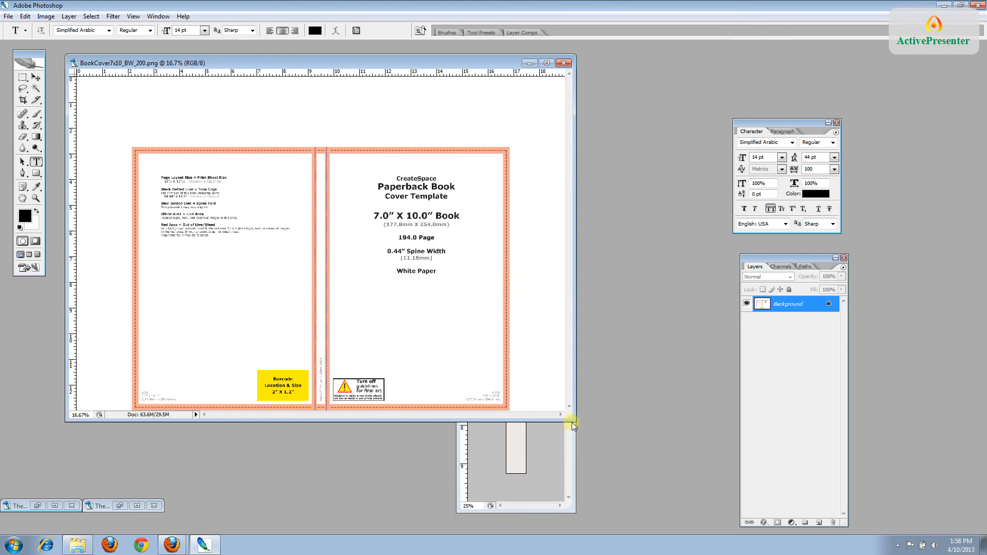
{"action": "left_click_drag", "start_coordinate": [573, 421], "coordinate": [624, 453]}
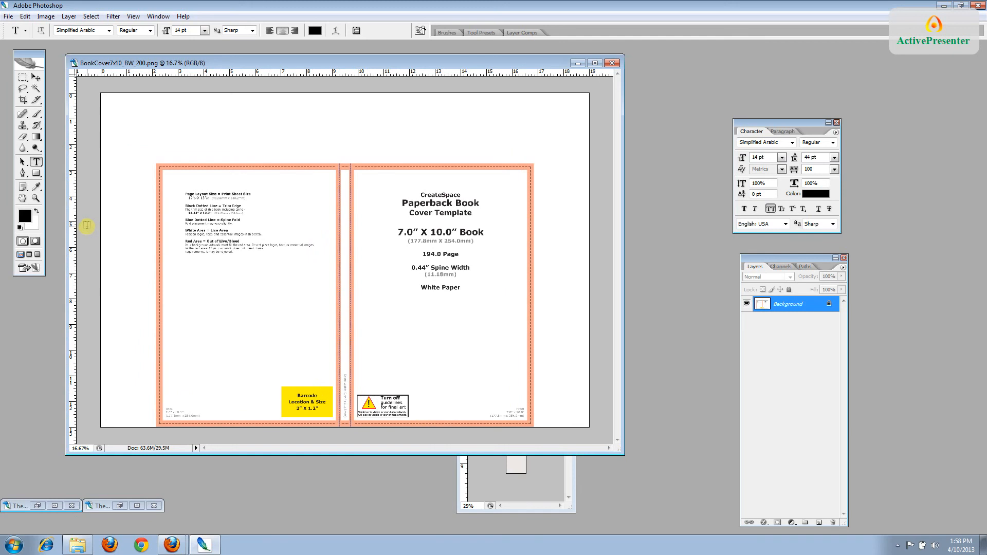
{"action": "left_click", "coordinate": [8, 17]}
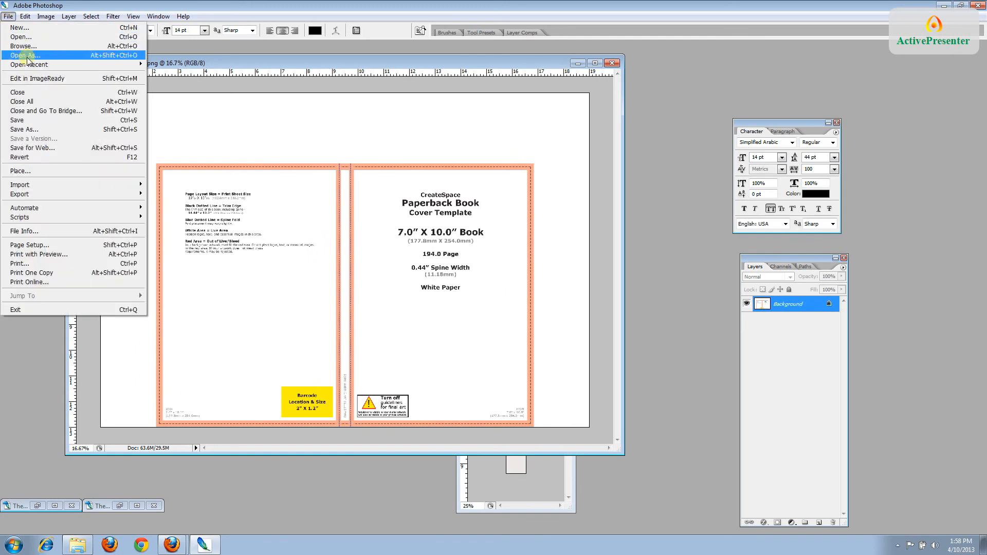
Save the template as TheStarNamerFullSpread.tif in TIFF format with LZW compression
{"action": "left_click", "coordinate": [30, 130]}
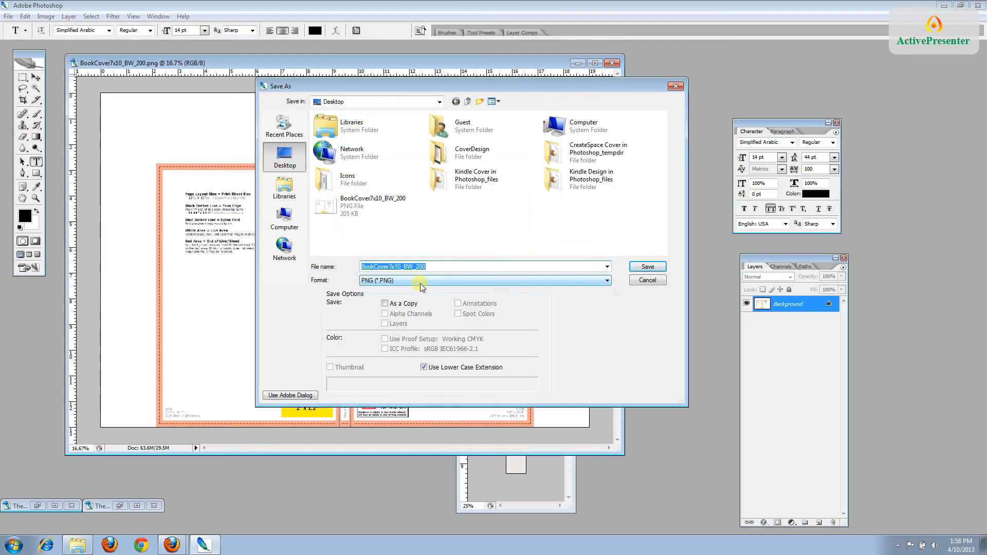
{"action": "type", "text": "T"}
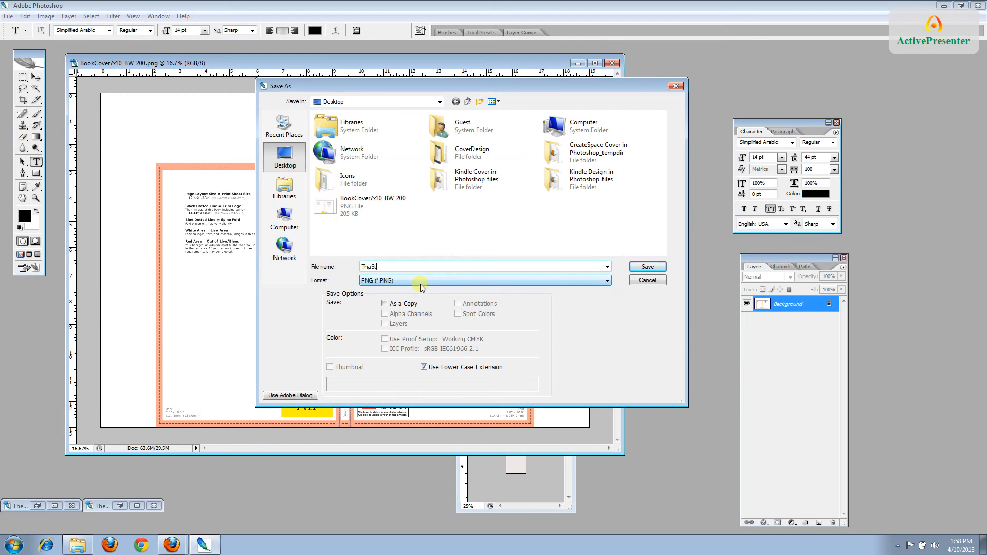
{"action": "type", "text": "heStarNamerFullSpread"}
{"action": "scroll", "coordinate": [606, 282], "scroll_direction": "down", "scroll_amount": 2}
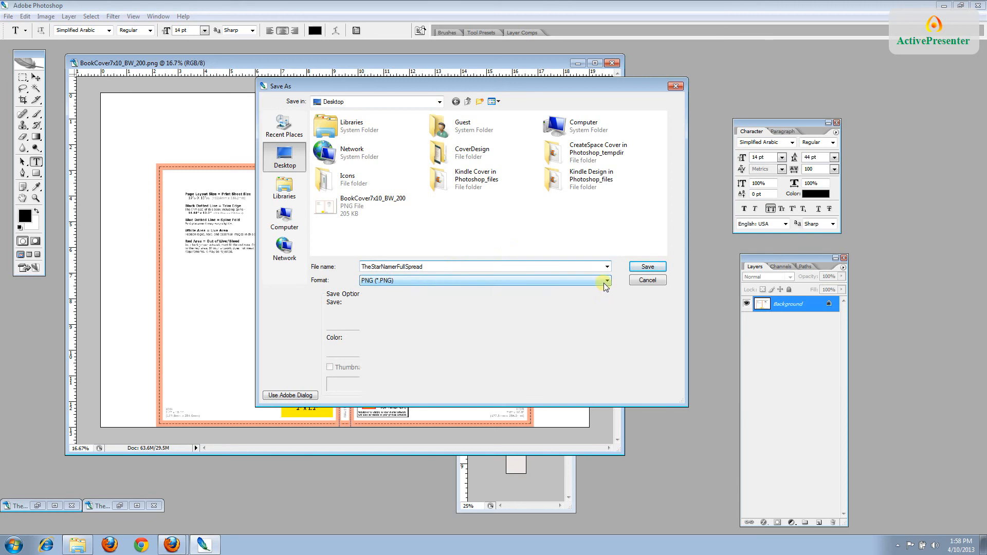
{"action": "left_click", "coordinate": [607, 281]}
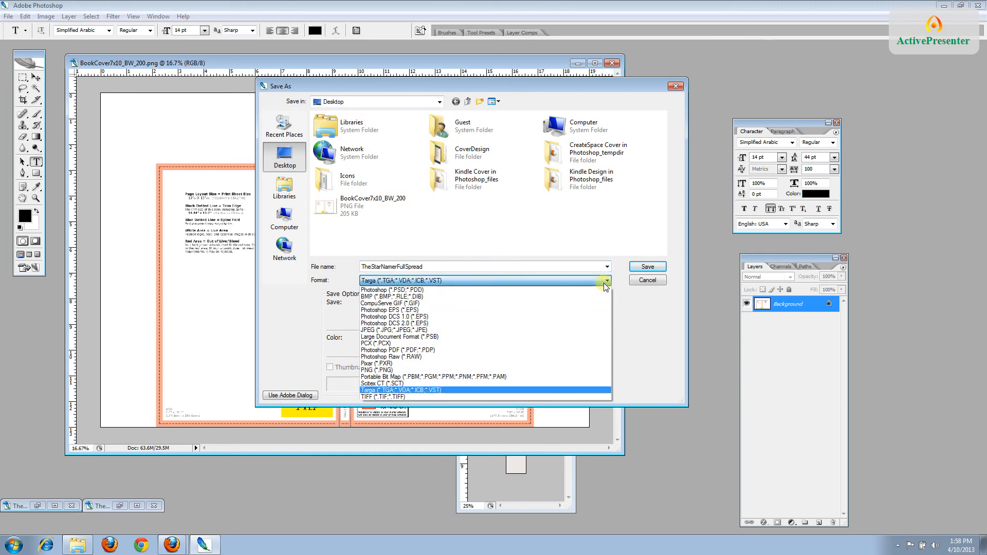
{"action": "left_click", "coordinate": [554, 394]}
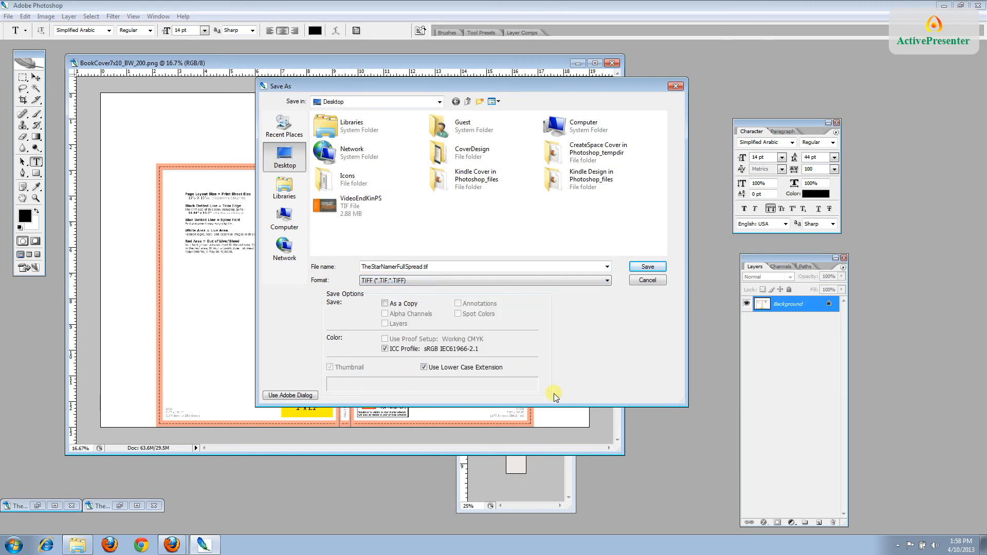
{"action": "left_click", "coordinate": [647, 267]}
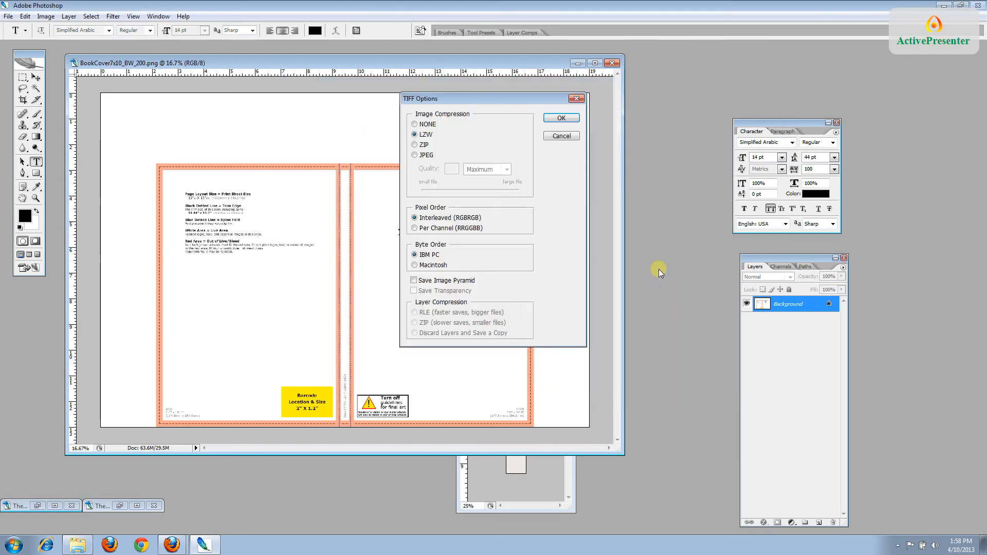
{"action": "left_click", "coordinate": [561, 119]}
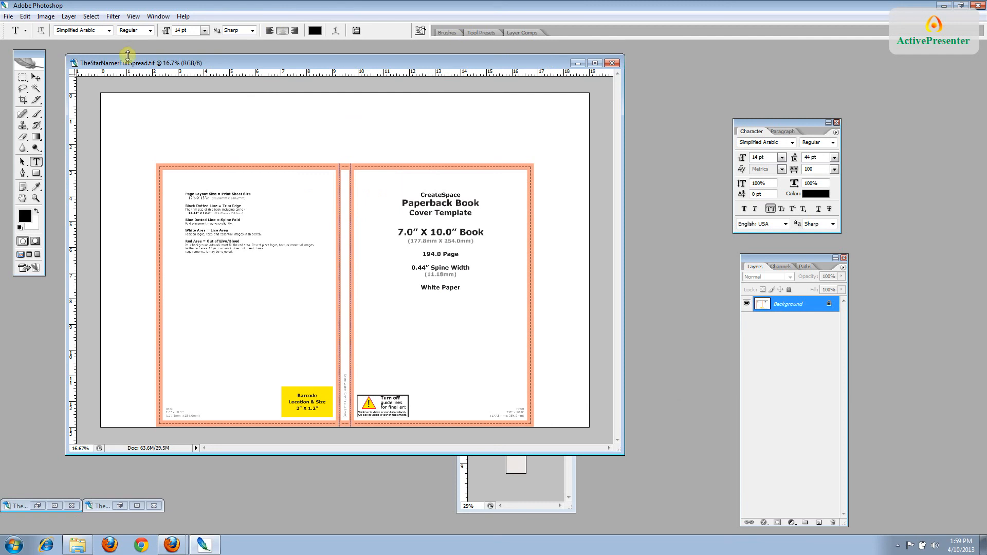
Convert the spread to CMYK colour mode
{"action": "left_click", "coordinate": [45, 17]}
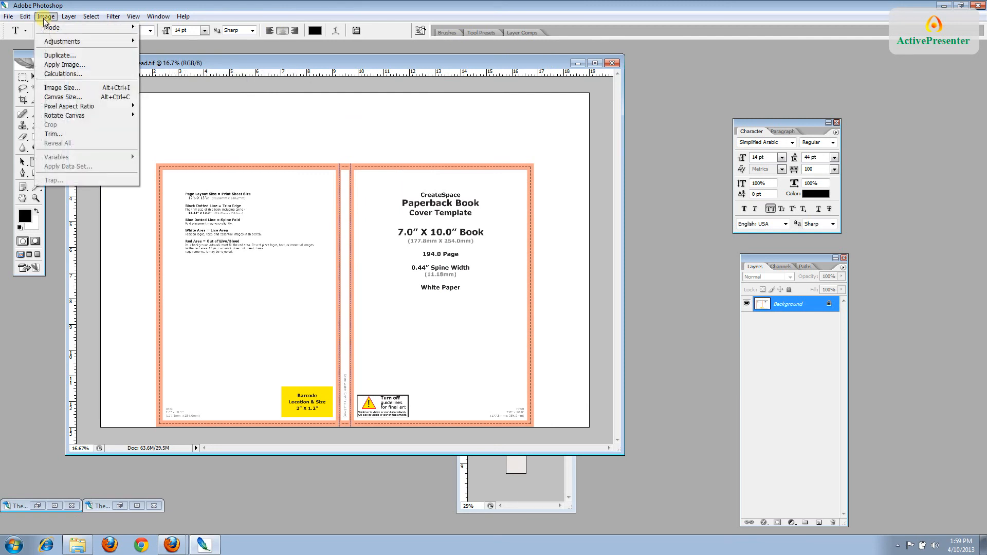
{"action": "mouse_move", "coordinate": [48, 28]}
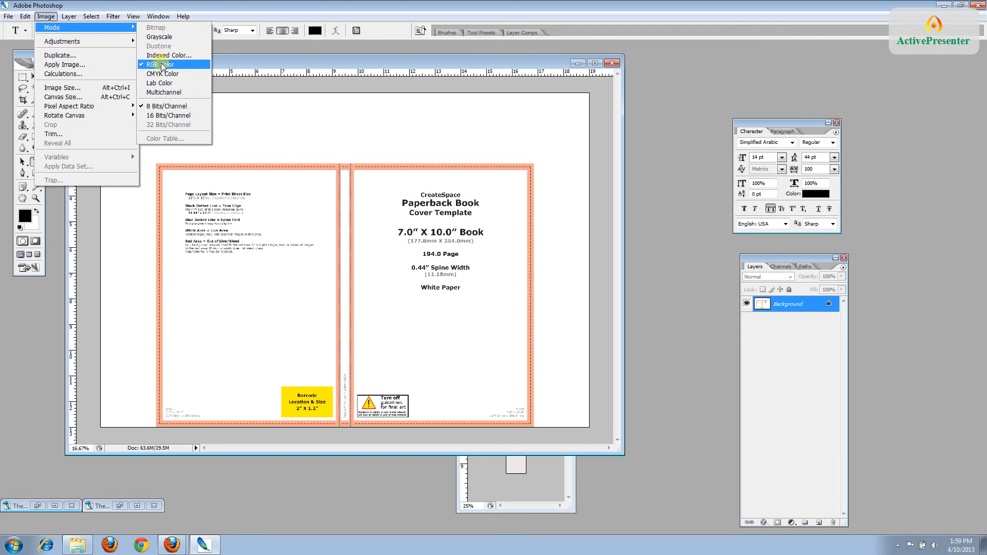
{"action": "left_click", "coordinate": [172, 74]}
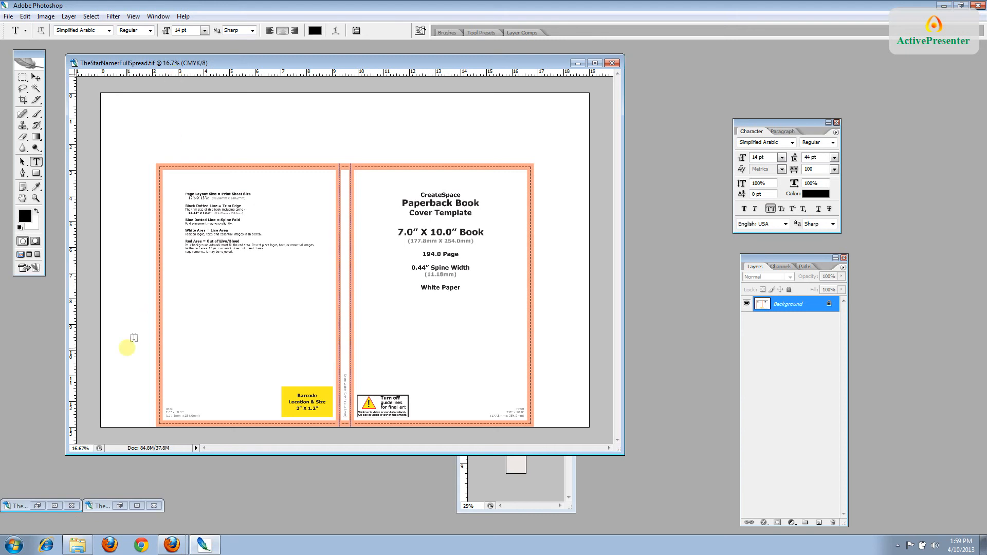
Drag the TheStarNamerFrontEmbedded.tif front cover into the spread with the Move tool
{"action": "left_click", "coordinate": [39, 508]}
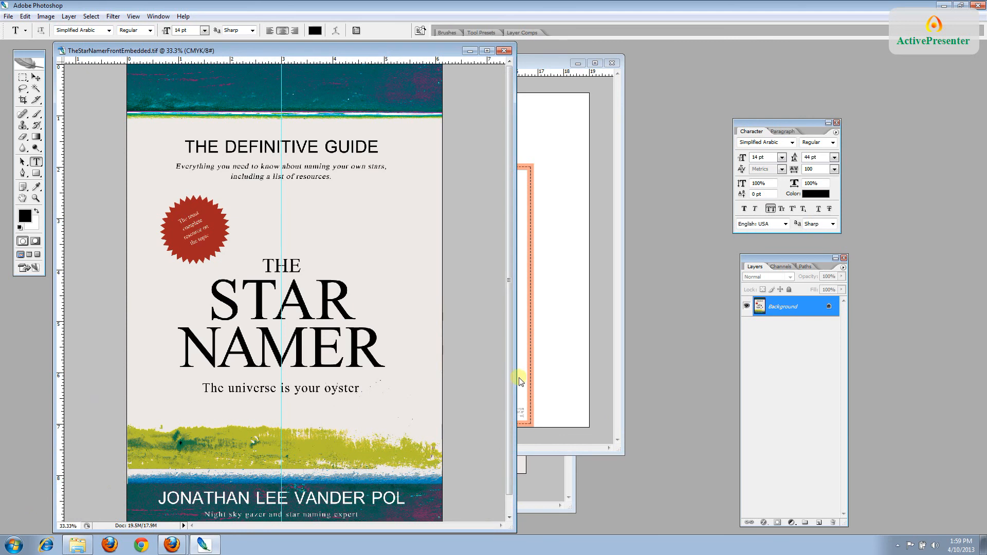
{"action": "left_click_drag", "start_coordinate": [516, 381], "coordinate": [410, 379]}
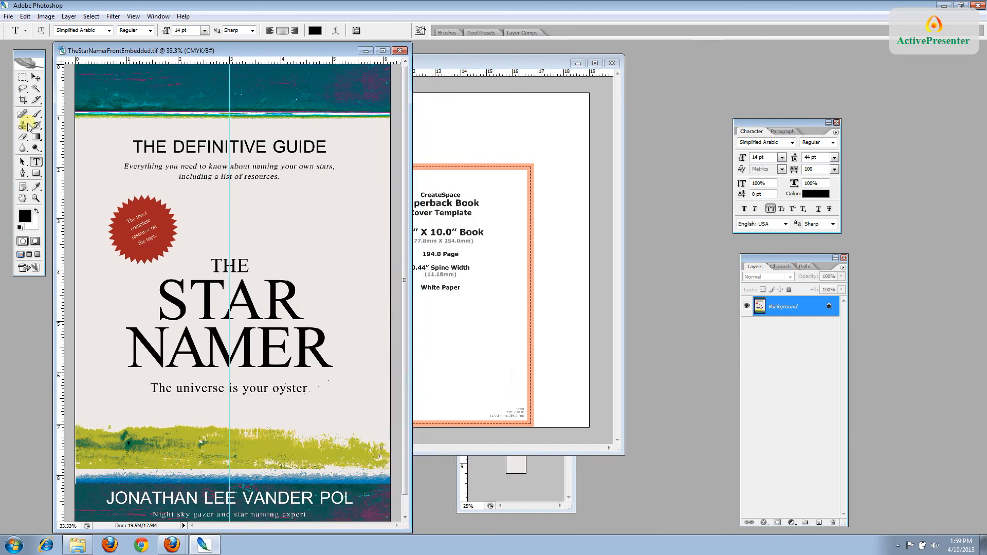
{"action": "left_click", "coordinate": [36, 78]}
{"action": "left_click_drag", "start_coordinate": [220, 276], "coordinate": [411, 273]}
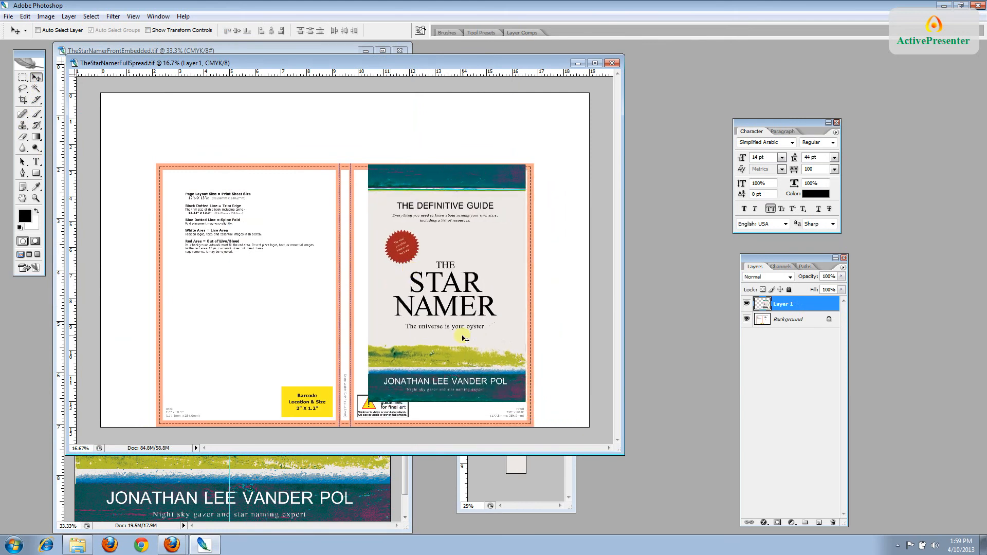
Zoom the spread to 33.3%, widen its window and nudge Layer 1 onto the front panel
{"action": "key", "text": "ctrl+plus"}
{"action": "key", "text": "ctrl+plus"}
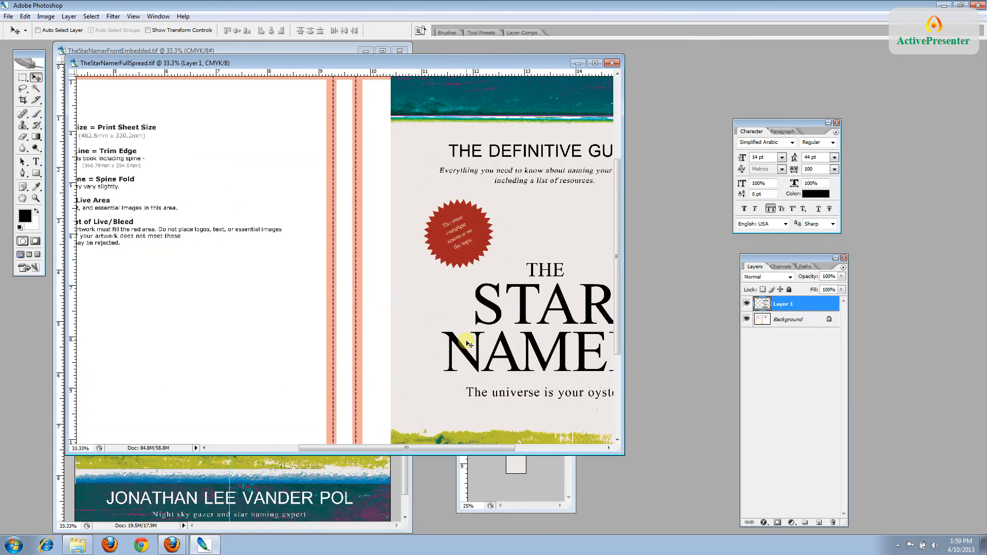
{"action": "left_click_drag", "start_coordinate": [624, 393], "coordinate": [758, 402]}
{"action": "left_click_drag", "start_coordinate": [779, 258], "coordinate": [869, 266]}
{"action": "left_click_drag", "start_coordinate": [786, 124], "coordinate": [894, 134]}
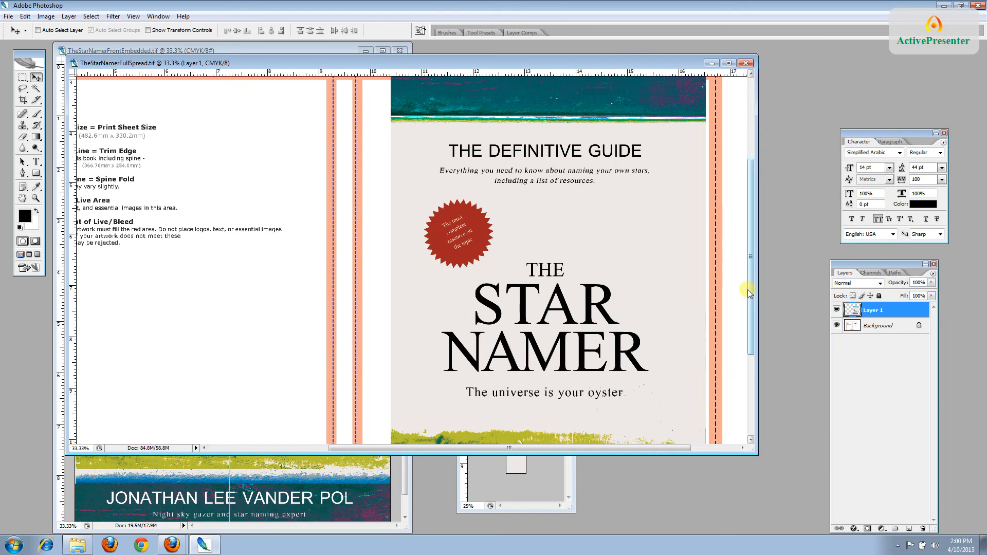
{"action": "left_click_drag", "start_coordinate": [751, 289], "coordinate": [751, 239]}
{"action": "left_click_drag", "start_coordinate": [535, 278], "coordinate": [499, 276]}
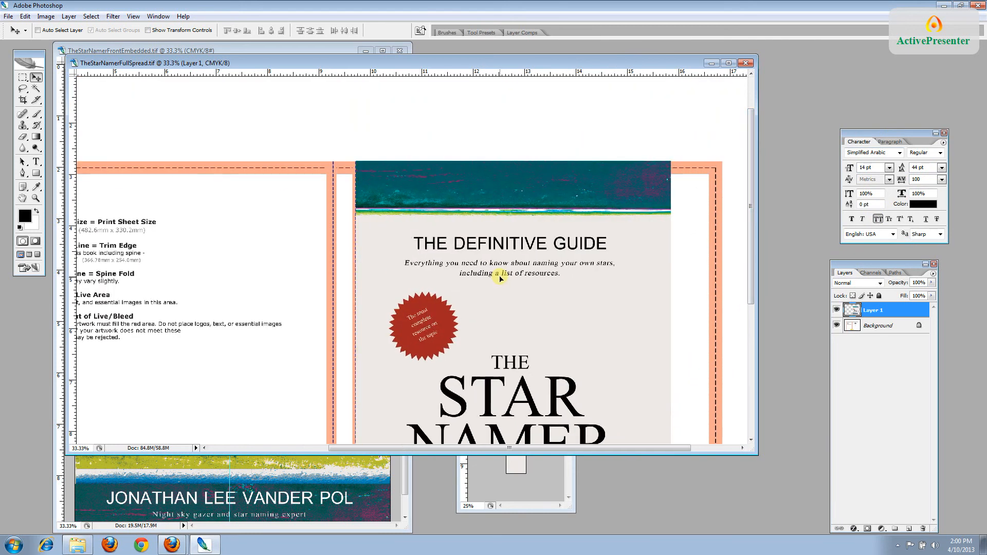
Free Transform the front cover to about 116% width and 111% height, reaching the bleed
{"action": "left_click", "coordinate": [25, 16]}
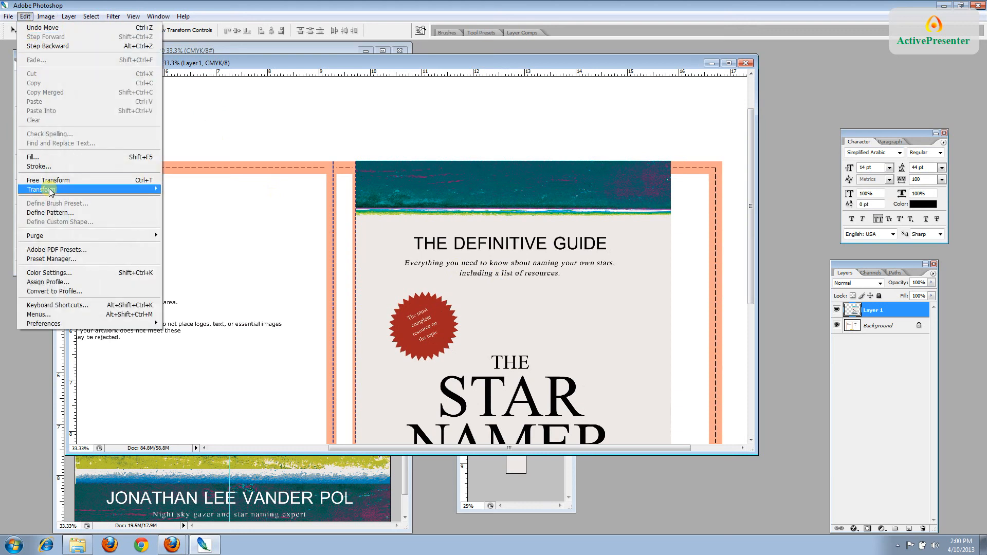
{"action": "left_click", "coordinate": [50, 181]}
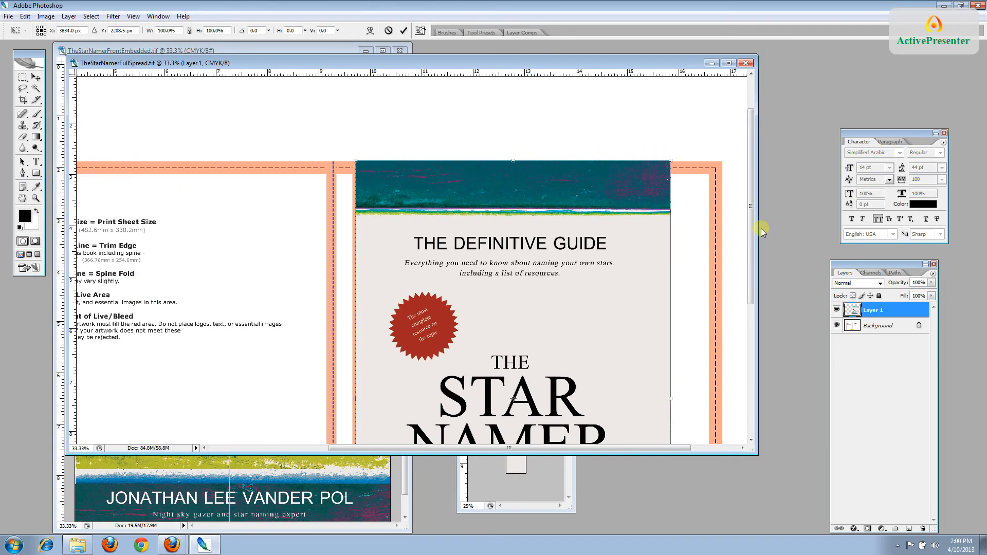
{"action": "left_click_drag", "start_coordinate": [751, 229], "coordinate": [751, 265]}
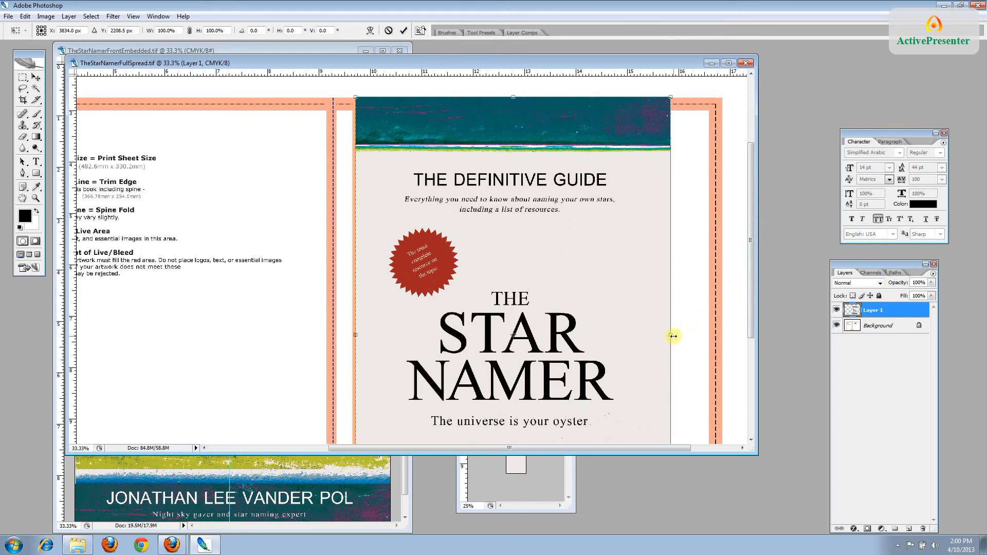
{"action": "left_click_drag", "start_coordinate": [673, 335], "coordinate": [725, 341]}
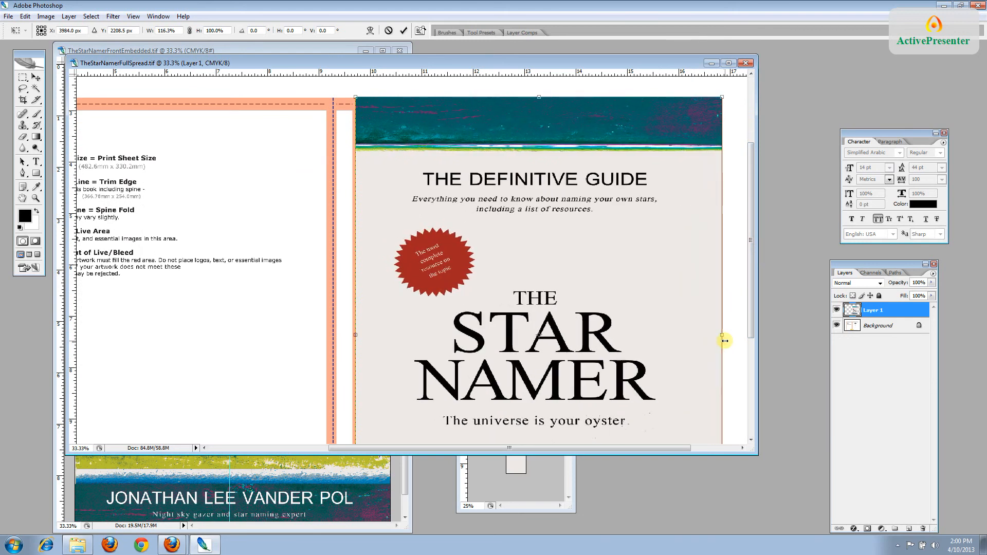
{"action": "left_click_drag", "start_coordinate": [753, 294], "coordinate": [751, 390]}
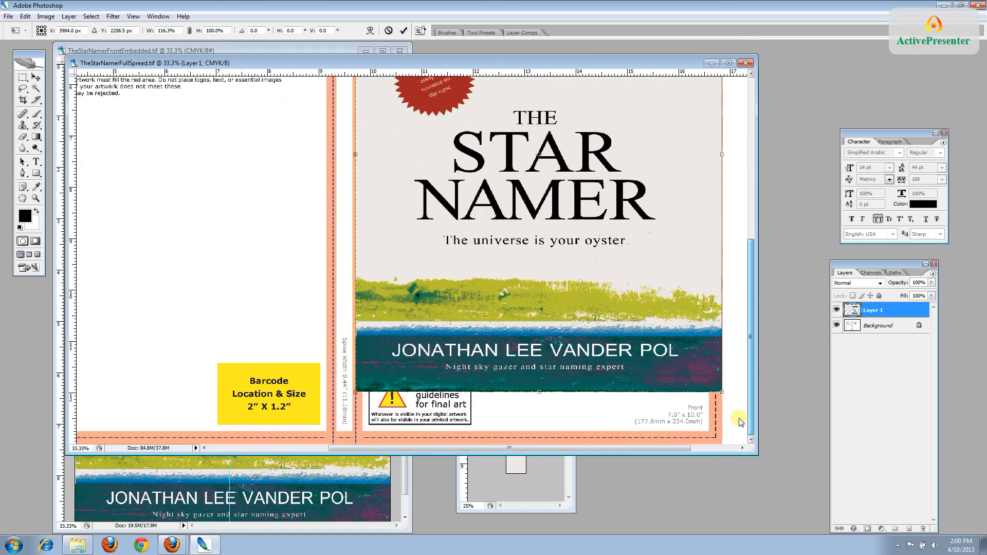
{"action": "left_click_drag", "start_coordinate": [539, 393], "coordinate": [539, 444]}
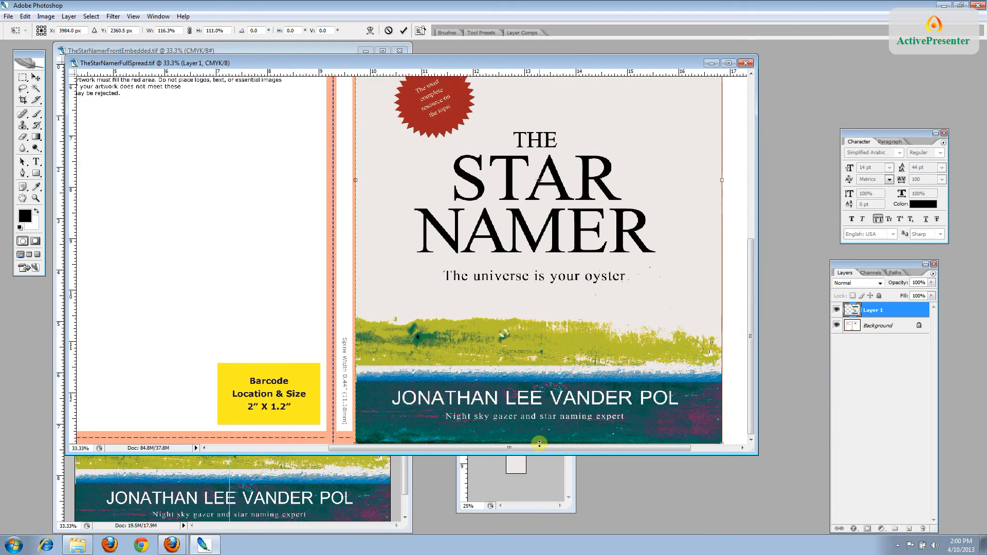
{"action": "key", "text": "Return"}
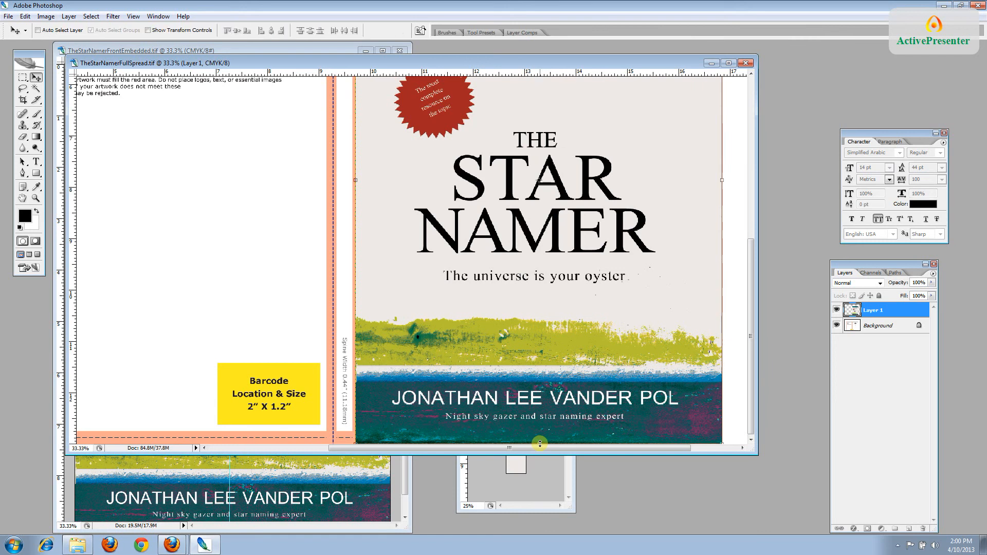
Minimize the front cover document and bring the BackEmbedded back cover document forward
{"action": "left_click", "coordinate": [368, 493]}
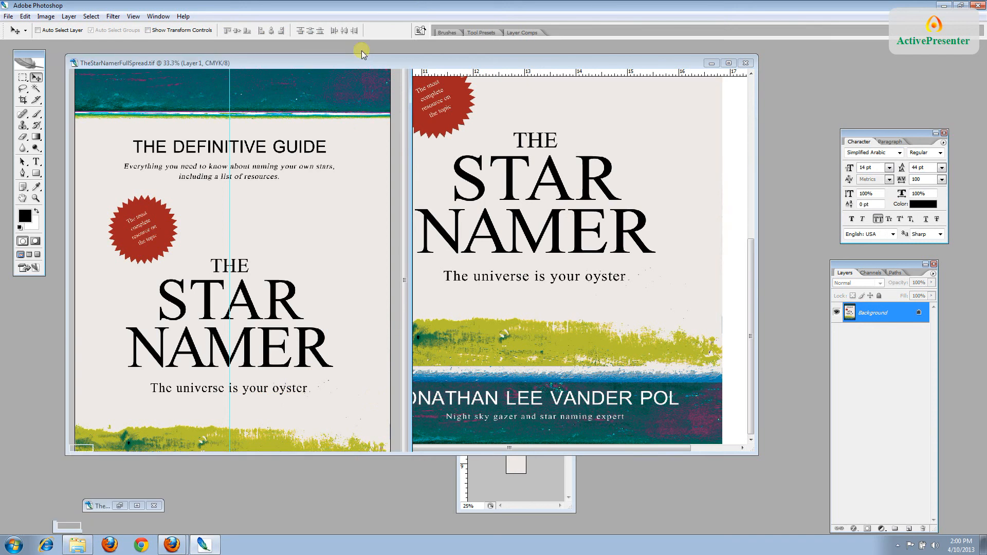
{"action": "left_click", "coordinate": [364, 51]}
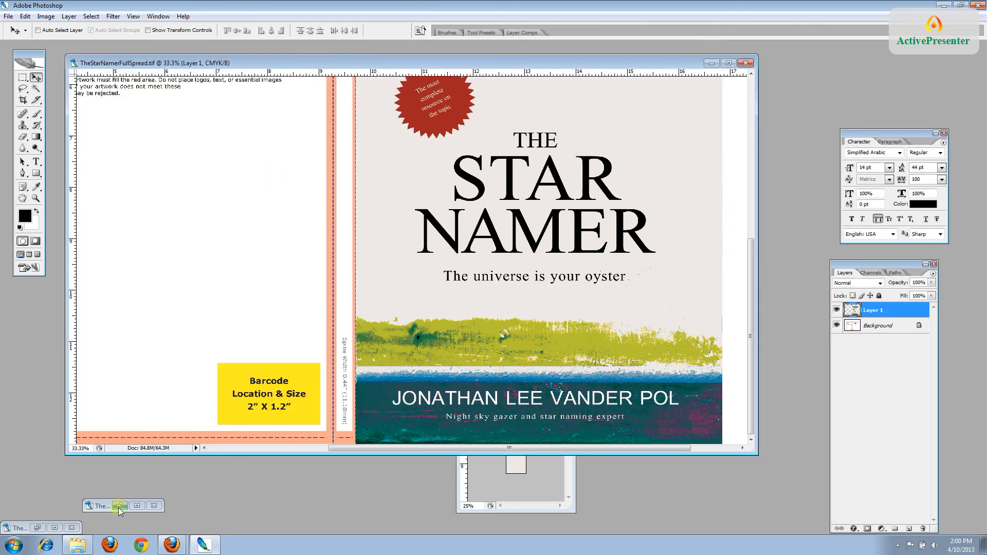
{"action": "left_click", "coordinate": [38, 528]}
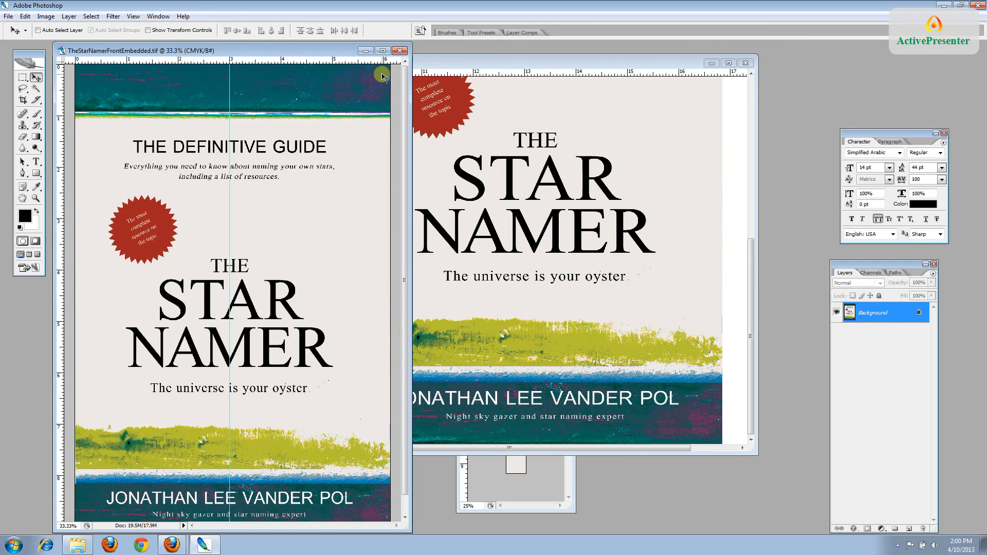
{"action": "left_click", "coordinate": [366, 51]}
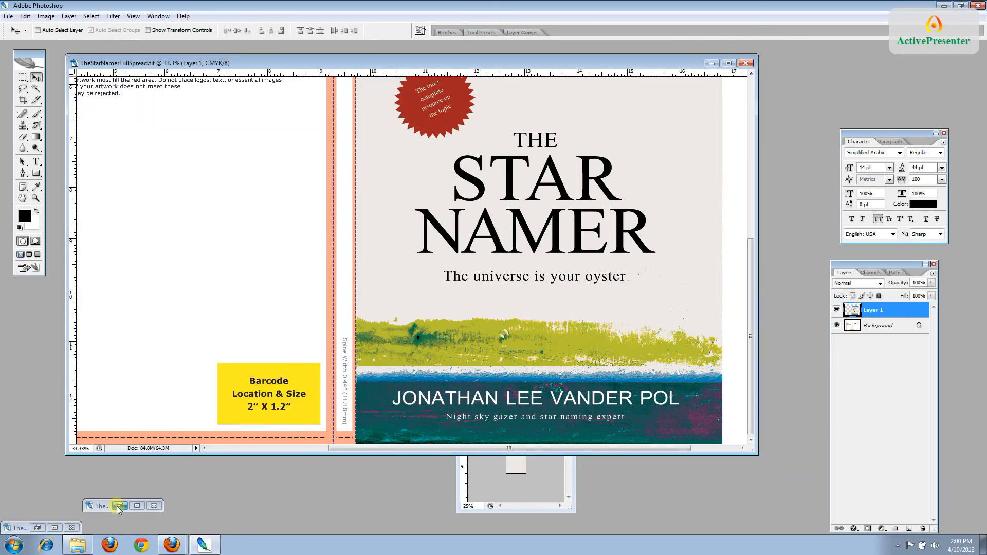
{"action": "left_click", "coordinate": [116, 506]}
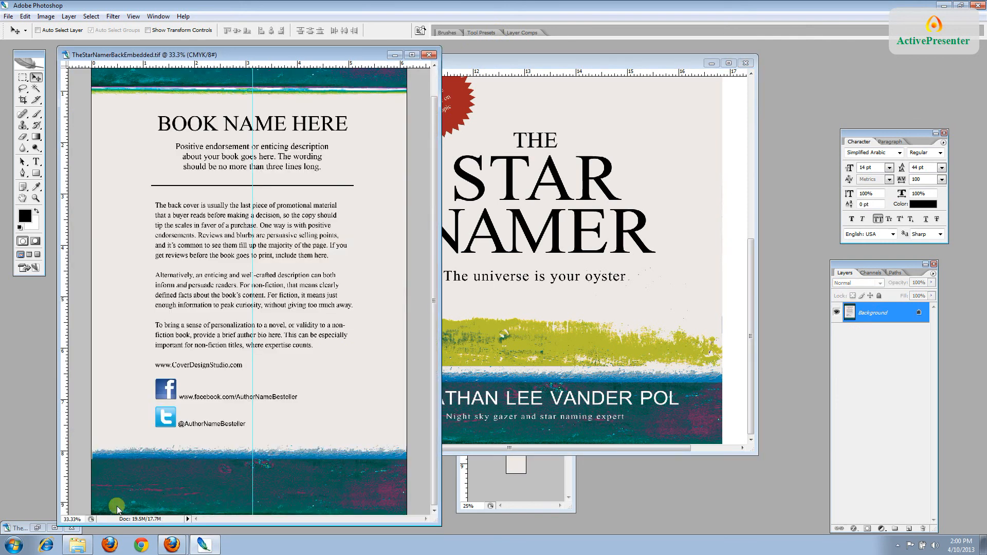
Drag the back cover image into TheStarNamerFullSpread.tif as Layer 2, positioned on the left panel
{"action": "left_click_drag", "start_coordinate": [193, 48], "coordinate": [480, 41]}
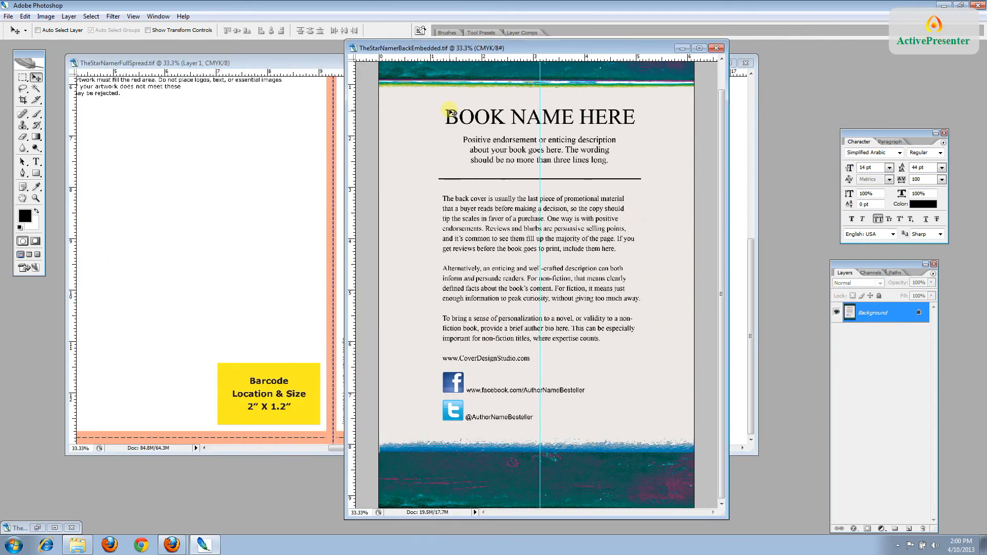
{"action": "left_click_drag", "start_coordinate": [424, 164], "coordinate": [196, 245]}
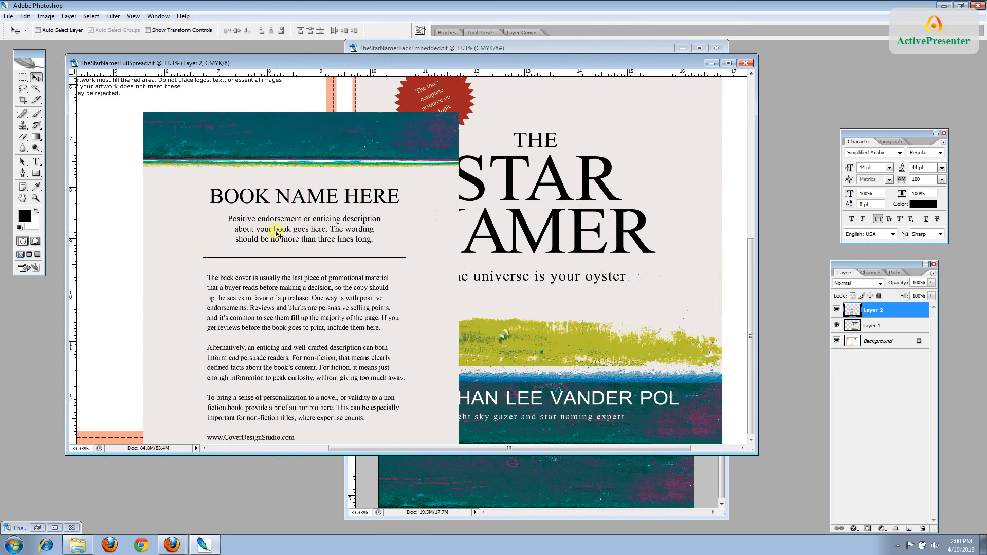
{"action": "left_click_drag", "start_coordinate": [313, 229], "coordinate": [260, 194]}
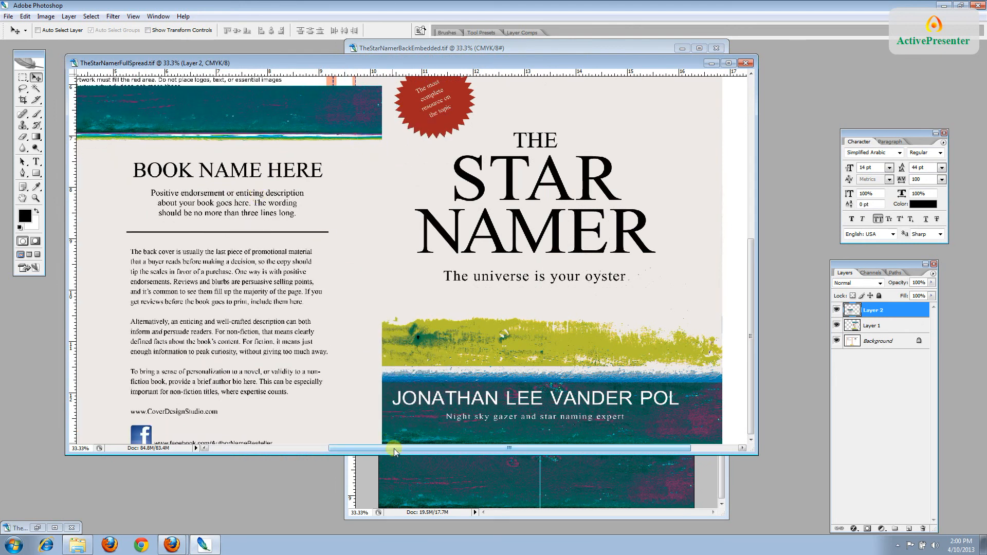
{"action": "left_click_drag", "start_coordinate": [396, 449], "coordinate": [286, 450]}
{"action": "left_click_drag", "start_coordinate": [365, 397], "coordinate": [270, 288]}
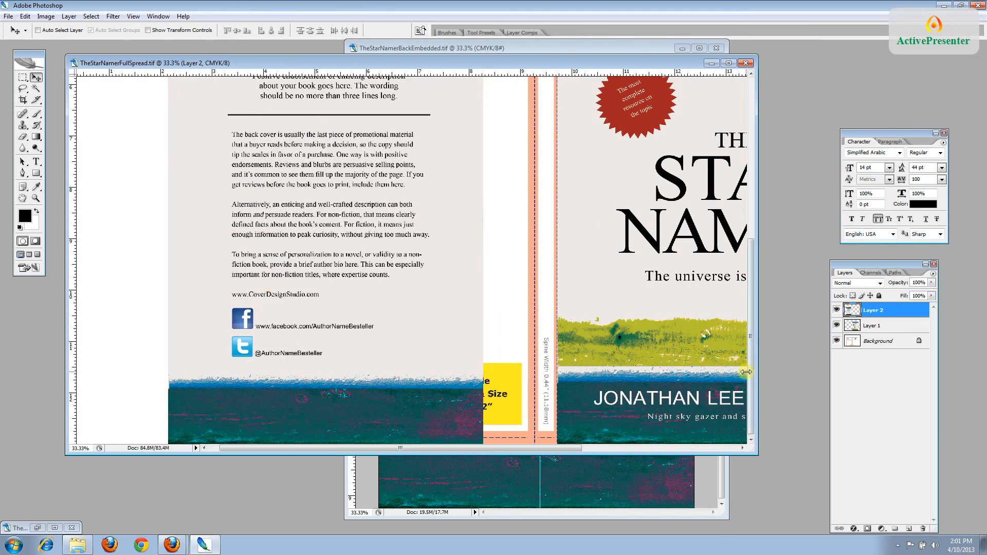
{"action": "left_click_drag", "start_coordinate": [751, 373], "coordinate": [771, 205]}
Free Transform the back cover layer to about 116% by 111%, reaching the bleed and spine
{"action": "left_click", "coordinate": [25, 16]}
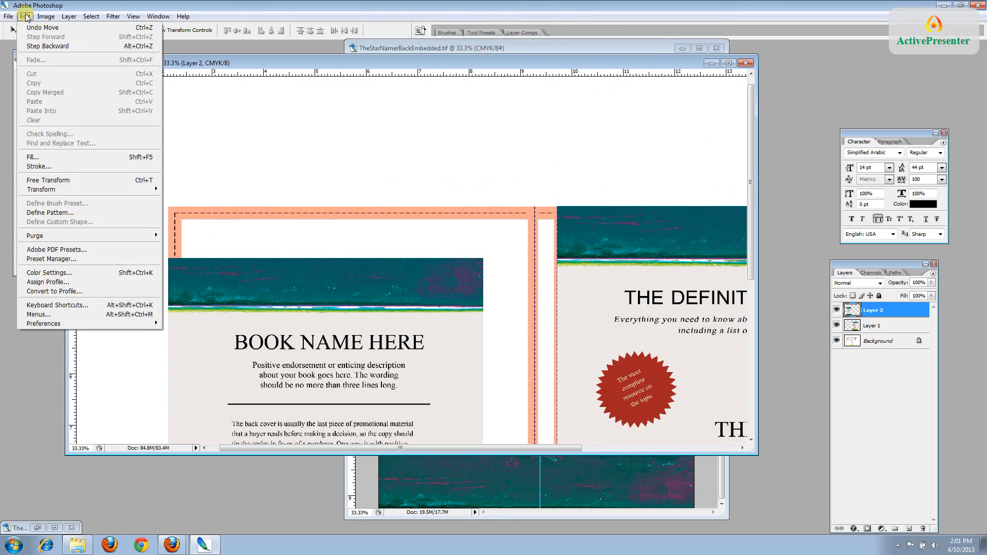
{"action": "left_click", "coordinate": [47, 180]}
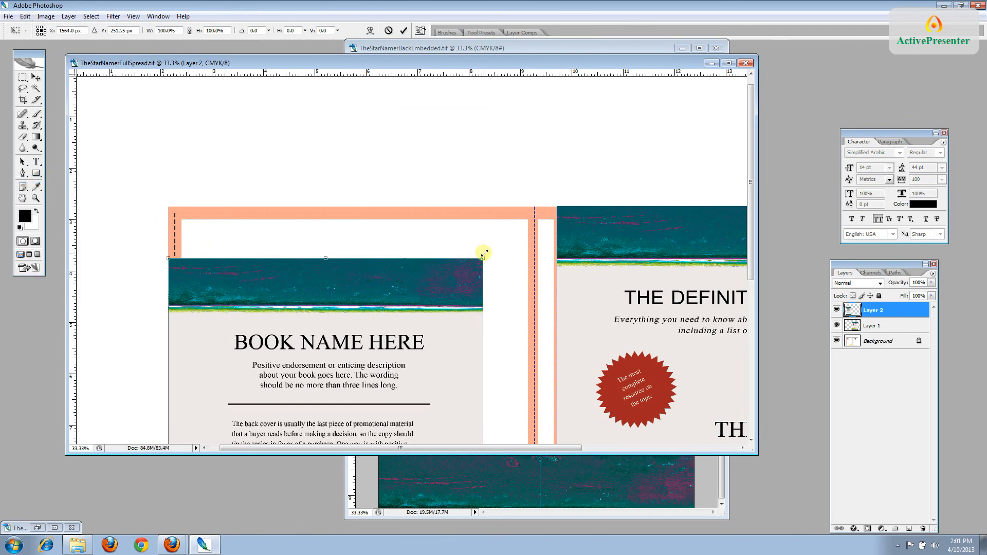
{"action": "left_click_drag", "start_coordinate": [484, 256], "coordinate": [536, 205]}
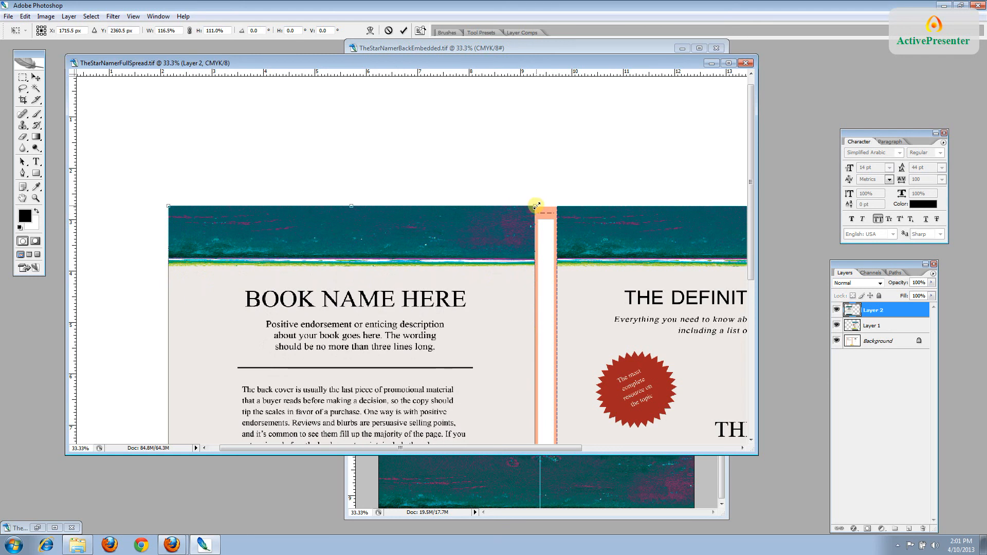
{"action": "key", "text": "Return"}
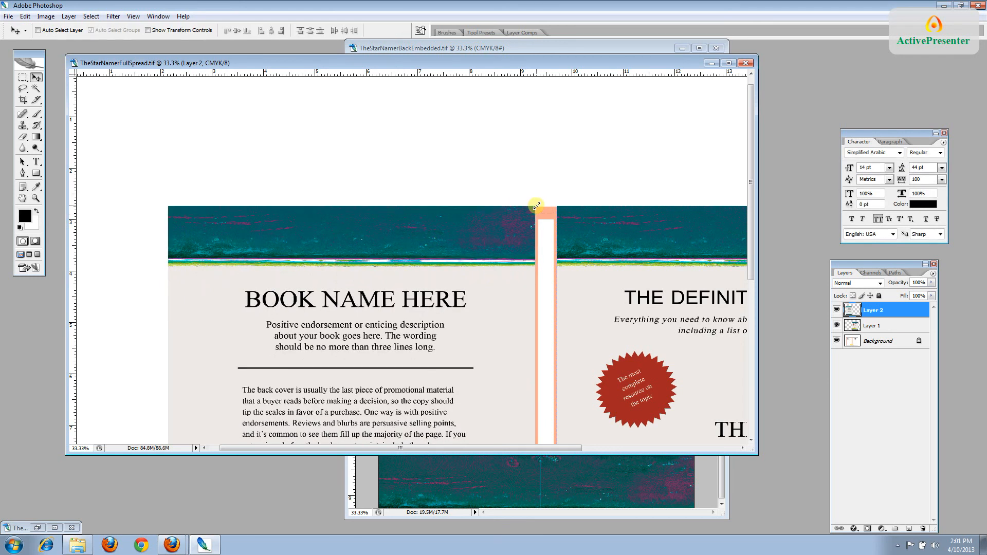
{"action": "left_click_drag", "start_coordinate": [754, 275], "coordinate": [753, 453]}
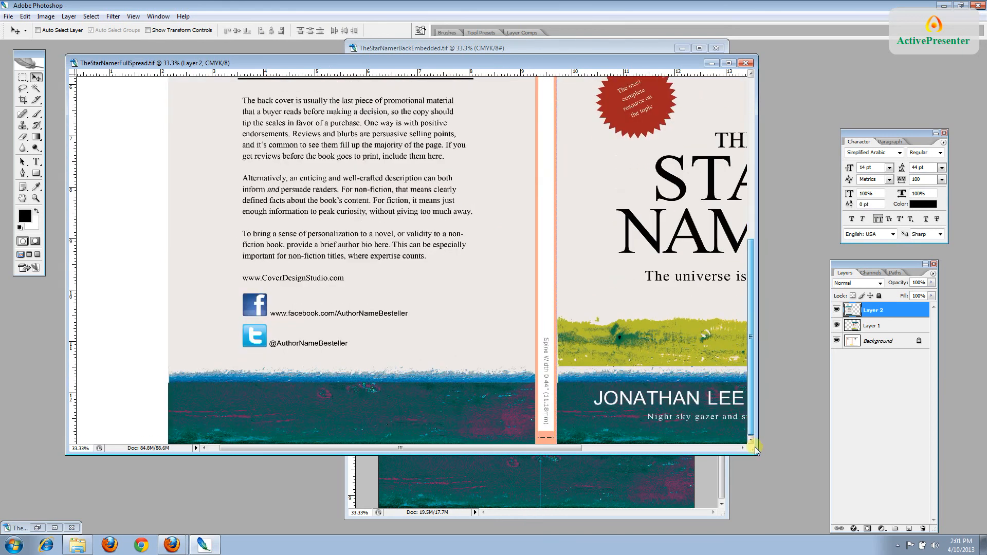
Minimize the back cover document and bring the spine text document over the spread
{"action": "left_click", "coordinate": [382, 498]}
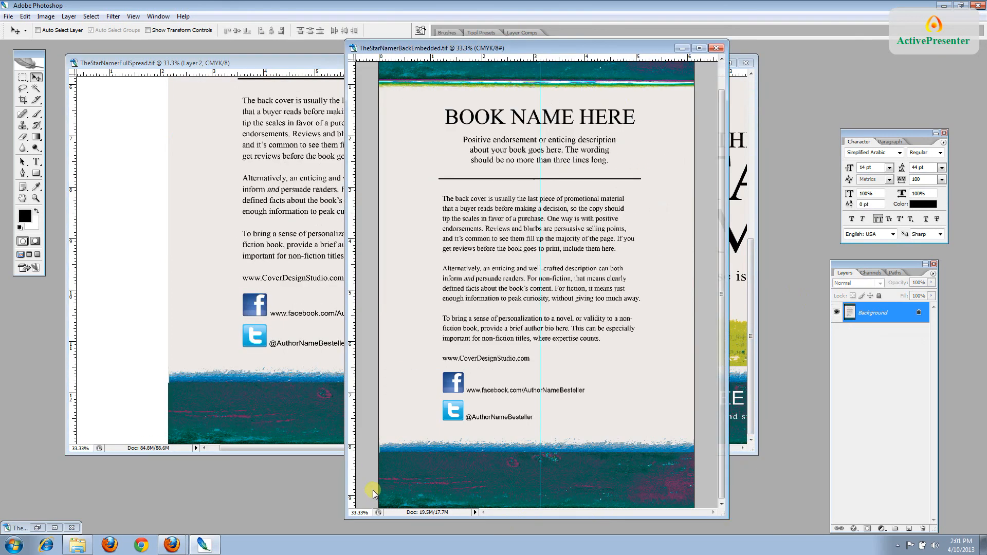
{"action": "left_click", "coordinate": [682, 49]}
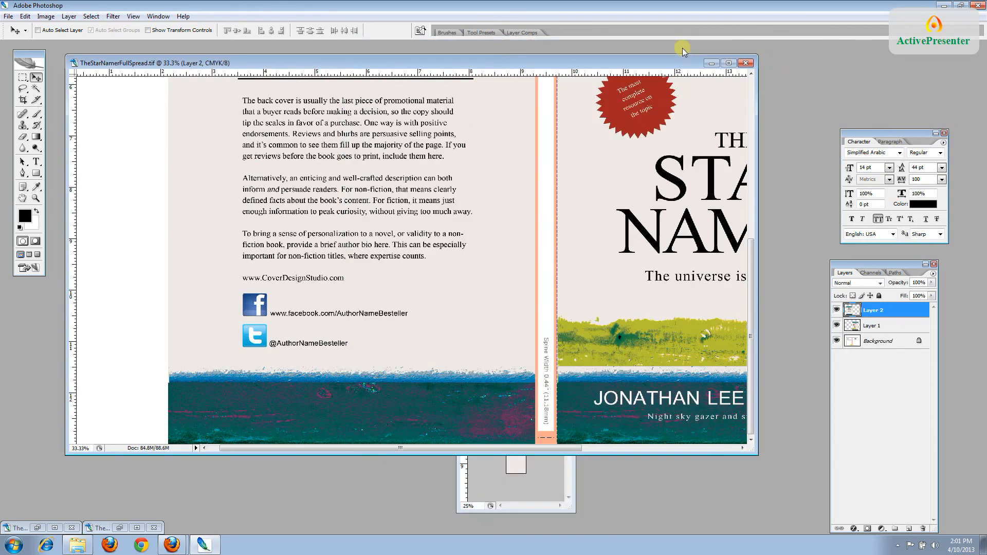
{"action": "left_click", "coordinate": [514, 507]}
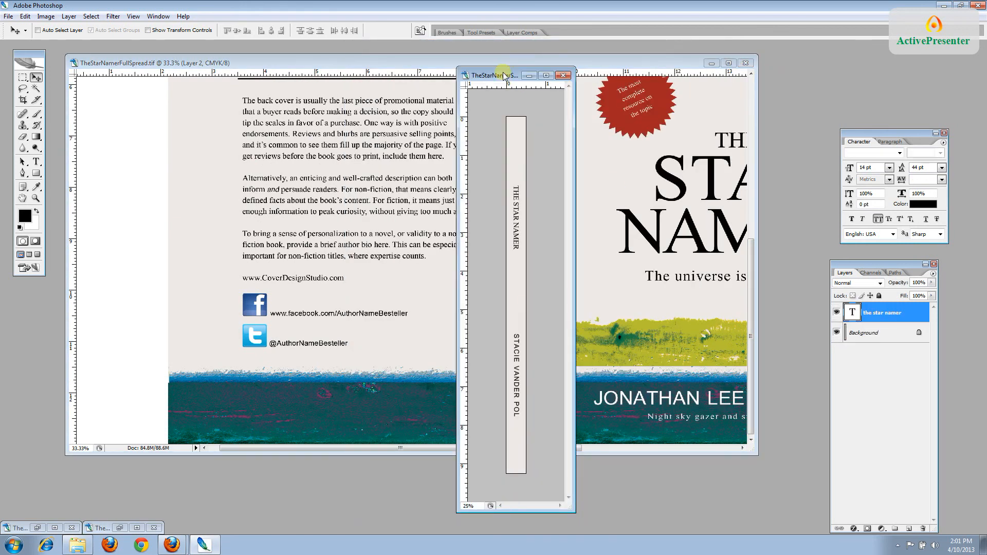
{"action": "left_click_drag", "start_coordinate": [505, 75], "coordinate": [201, 89]}
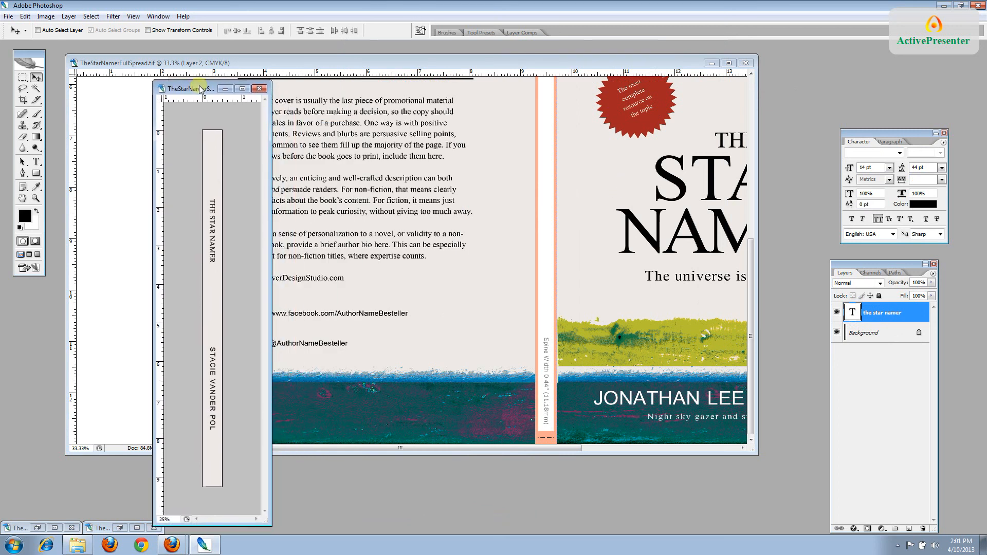
Drag the 'the star namer' text layer onto the spread's spine and nudge it upward
{"action": "left_click", "coordinate": [883, 333]}
{"action": "left_click", "coordinate": [883, 315]}
{"action": "left_click_drag", "start_coordinate": [213, 251], "coordinate": [545, 151]}
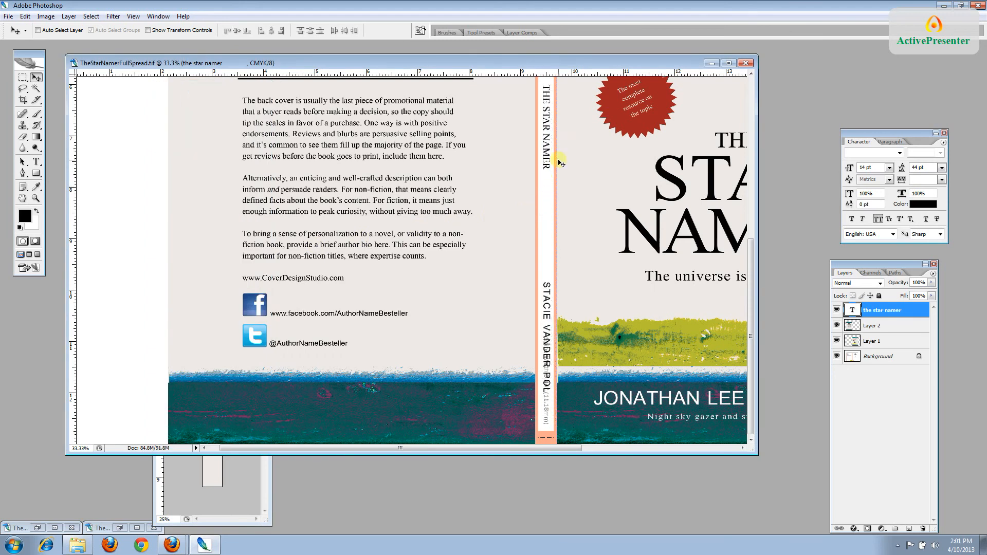
{"action": "left_click_drag", "start_coordinate": [751, 337], "coordinate": [757, 257]}
{"action": "left_click_drag", "start_coordinate": [549, 315], "coordinate": [546, 290]}
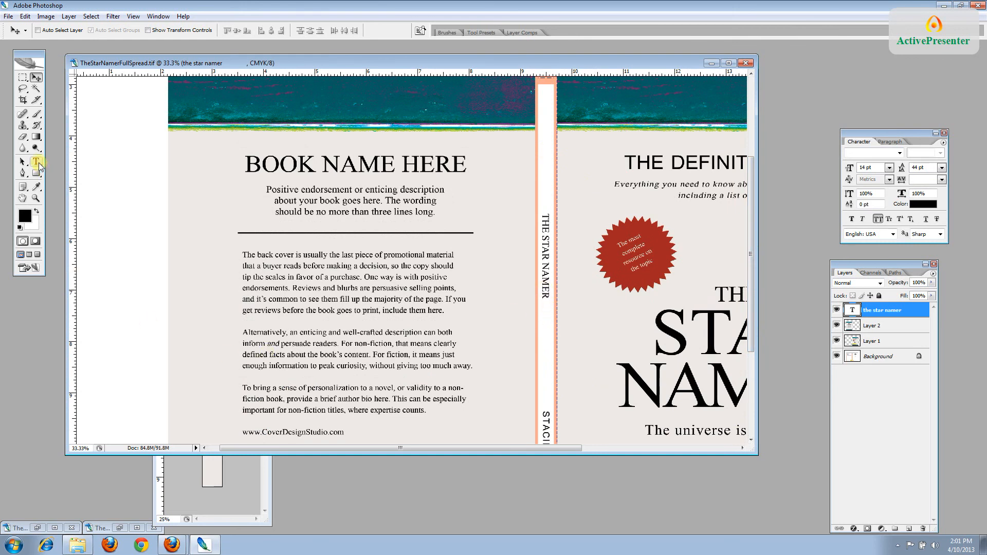
{"action": "left_click", "coordinate": [37, 163]}
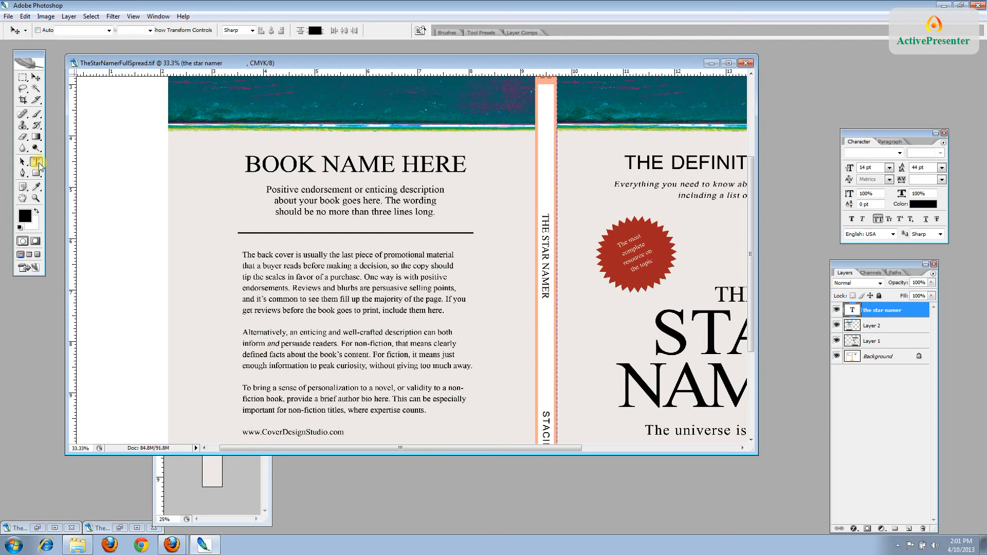
{"action": "left_click", "coordinate": [929, 205]}
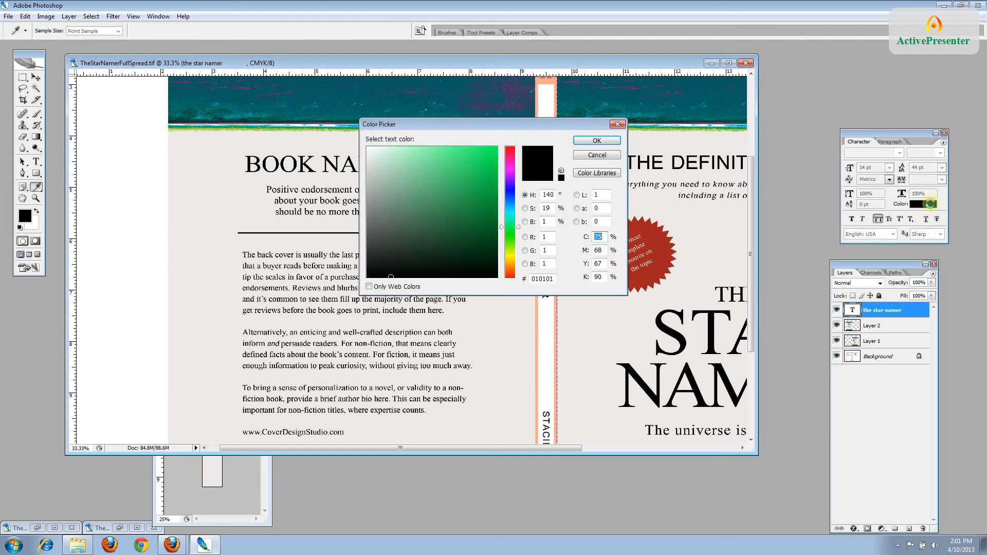
{"action": "left_click", "coordinate": [597, 156]}
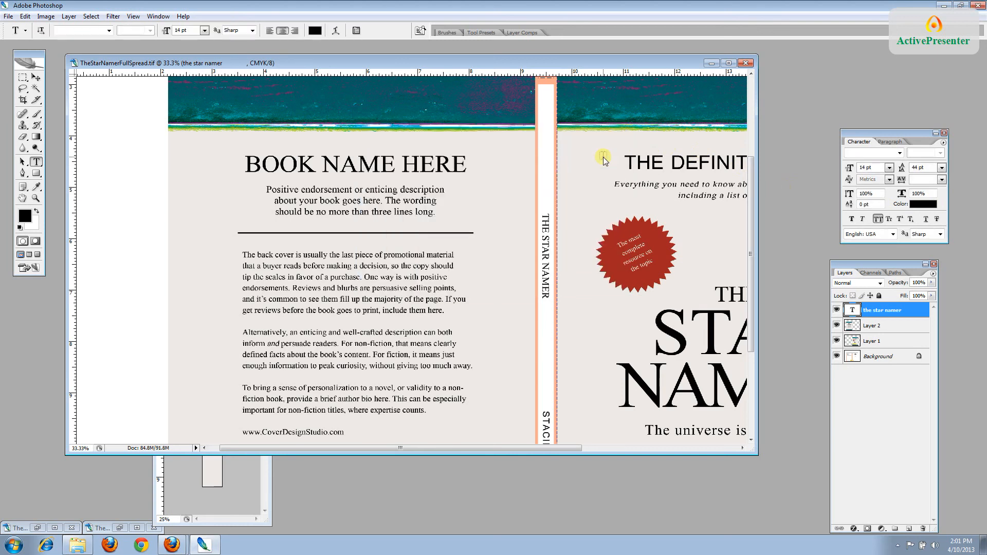
{"action": "key", "text": "ctrl+plus"}
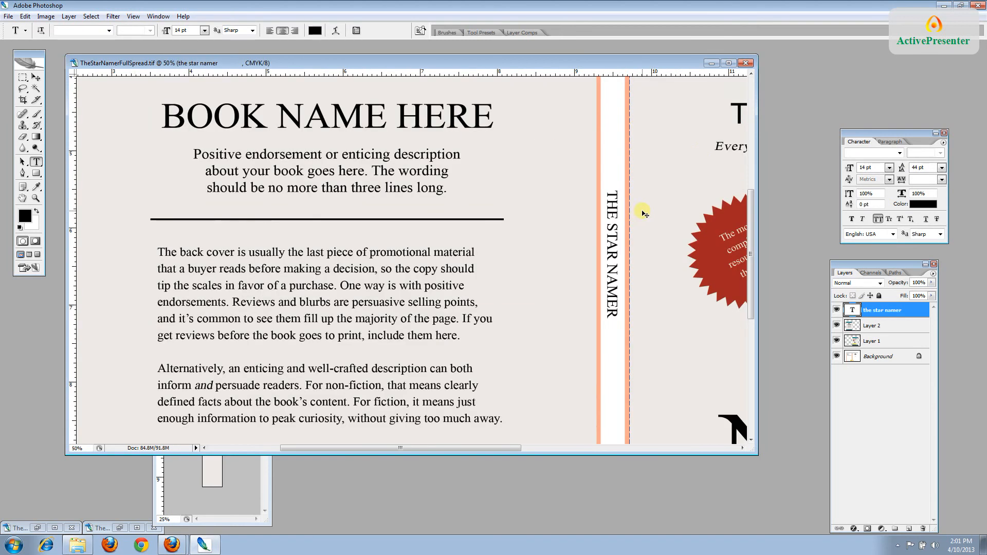
{"action": "key", "text": "ctrl+plus"}
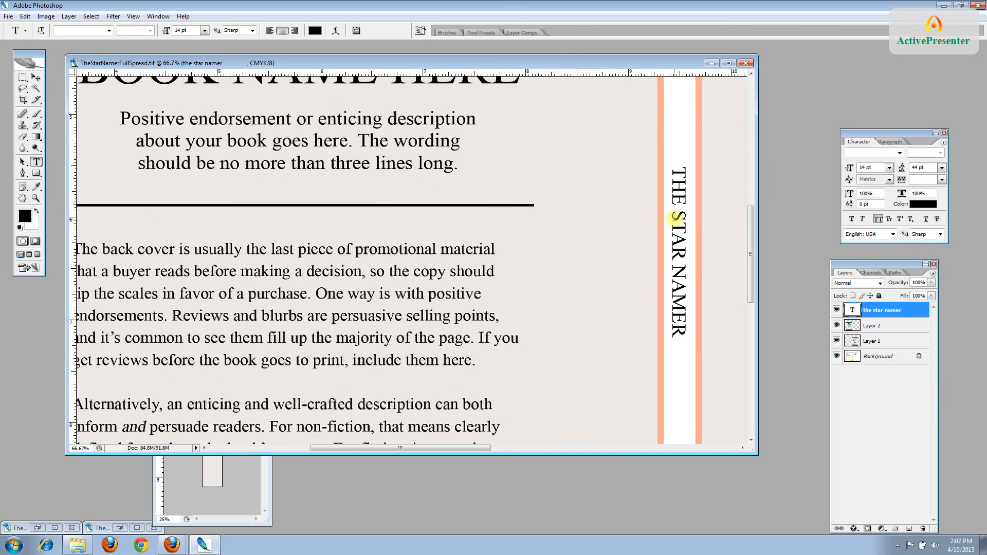
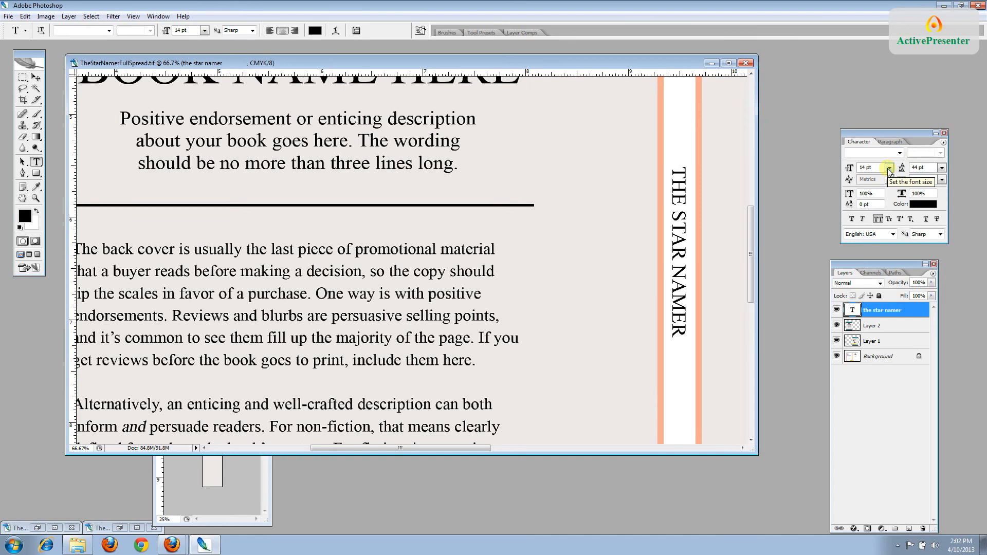
Set the spine title to 18 pt and nudge it slightly left on the spine
{"action": "left_click", "coordinate": [889, 168]}
{"action": "left_click", "coordinate": [880, 278]}
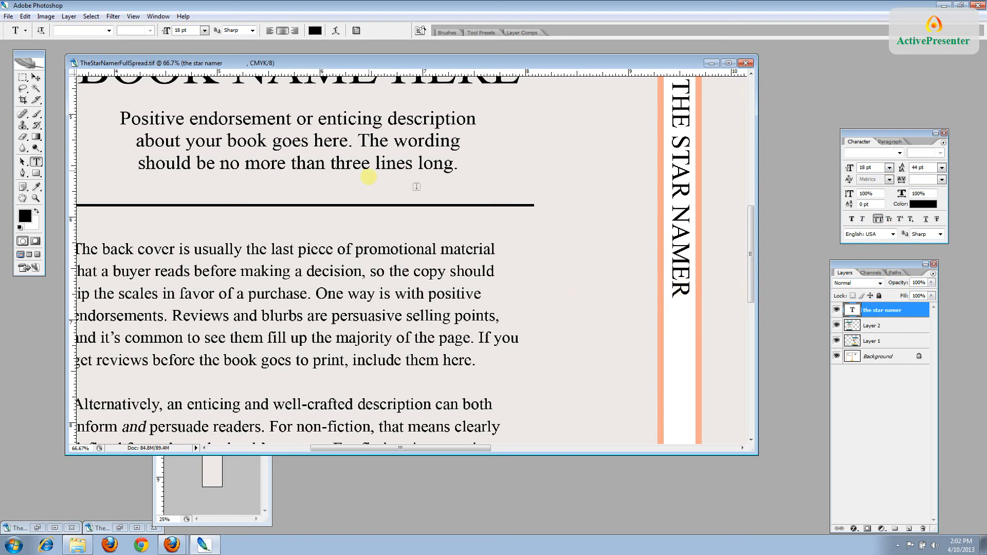
{"action": "left_click", "coordinate": [36, 77]}
{"action": "key", "text": "ctrl+plus"}
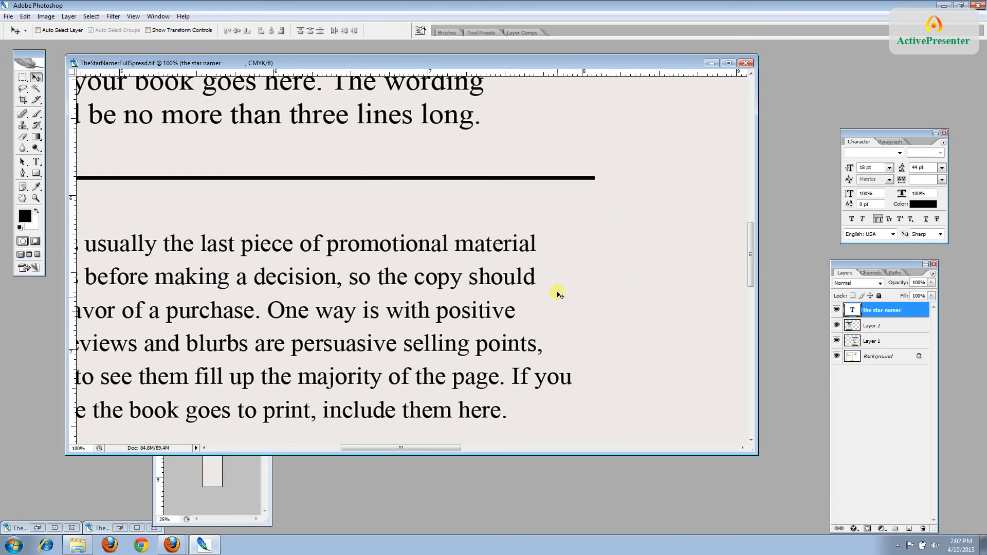
{"action": "left_click_drag", "start_coordinate": [368, 447], "coordinate": [430, 449]}
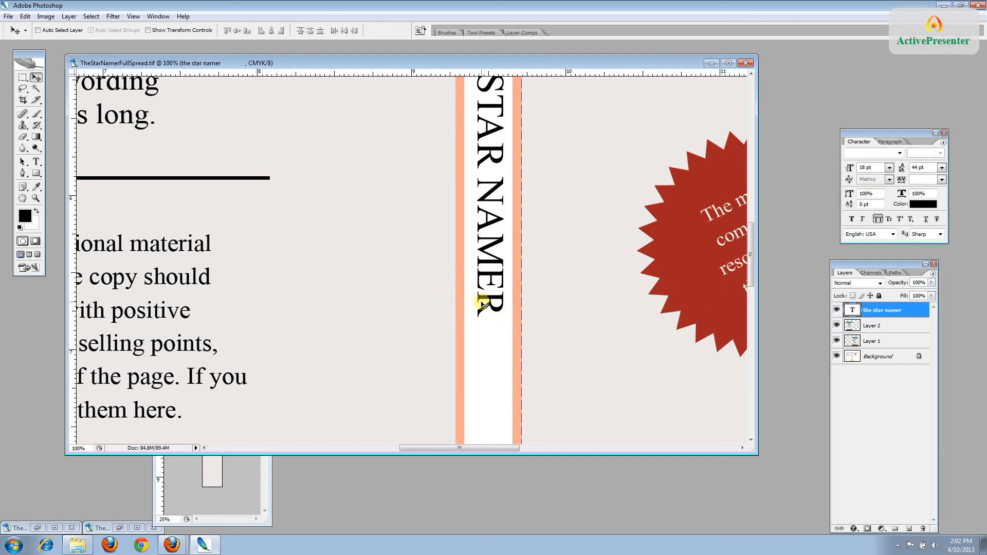
{"action": "left_click_drag", "start_coordinate": [484, 306], "coordinate": [481, 304]}
Fine-tune the spine title's position, then bring the separate spine document forward
{"action": "key", "text": "ctrl+minus"}
{"action": "key", "text": "ctrl+minus"}
{"action": "key", "text": "ctrl+minus"}
{"action": "key", "text": "ctrl+minus"}
{"action": "key", "text": "ctrl+minus"}
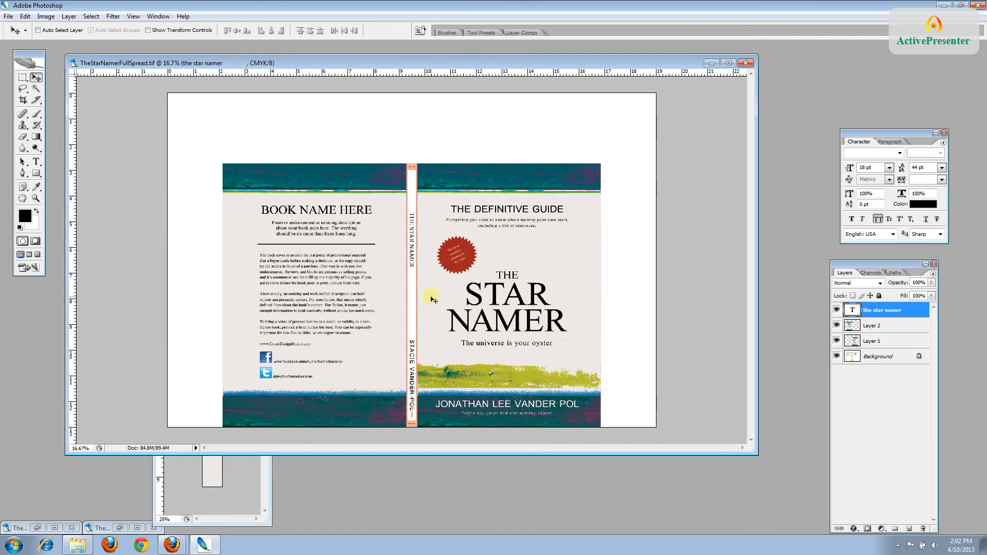
{"action": "left_click_drag", "start_coordinate": [413, 264], "coordinate": [416, 253]}
{"action": "key", "text": "ctrl+plus"}
{"action": "key", "text": "ctrl+plus"}
{"action": "key", "text": "ctrl+plus"}
{"action": "key", "text": "ctrl+plus"}
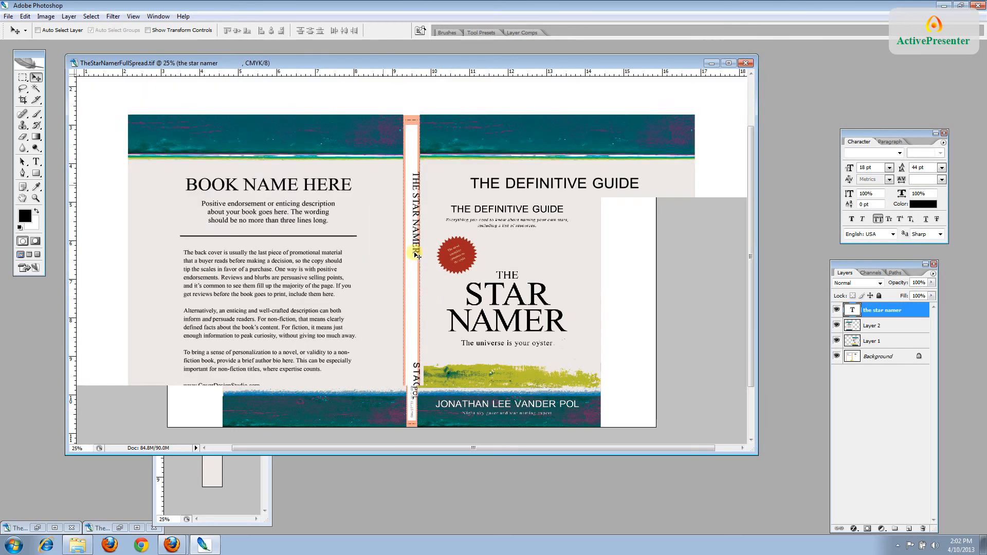
{"action": "left_click_drag", "start_coordinate": [415, 238], "coordinate": [407, 236]}
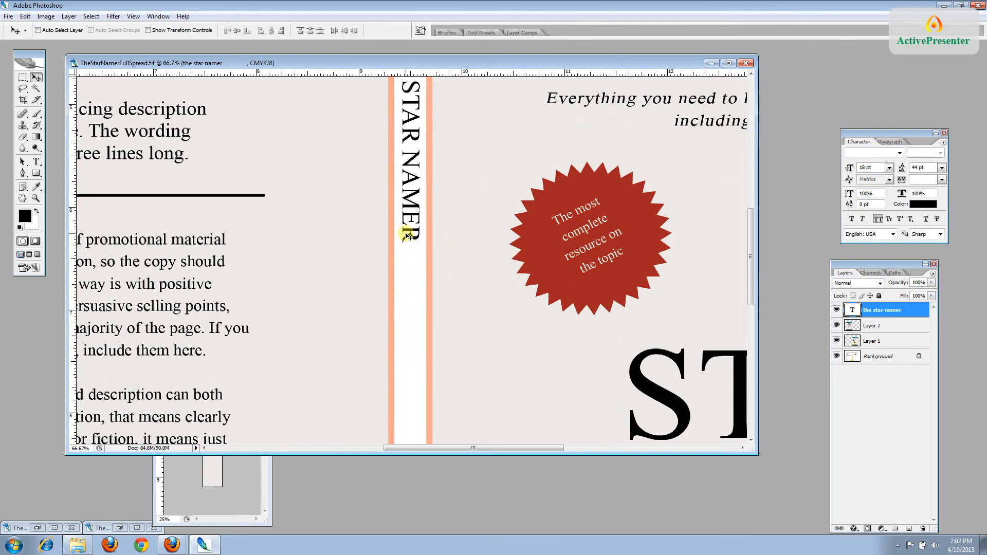
{"action": "key", "text": "ctrl+minus"}
{"action": "key", "text": "ctrl+minus"}
{"action": "key", "text": "ctrl+minus"}
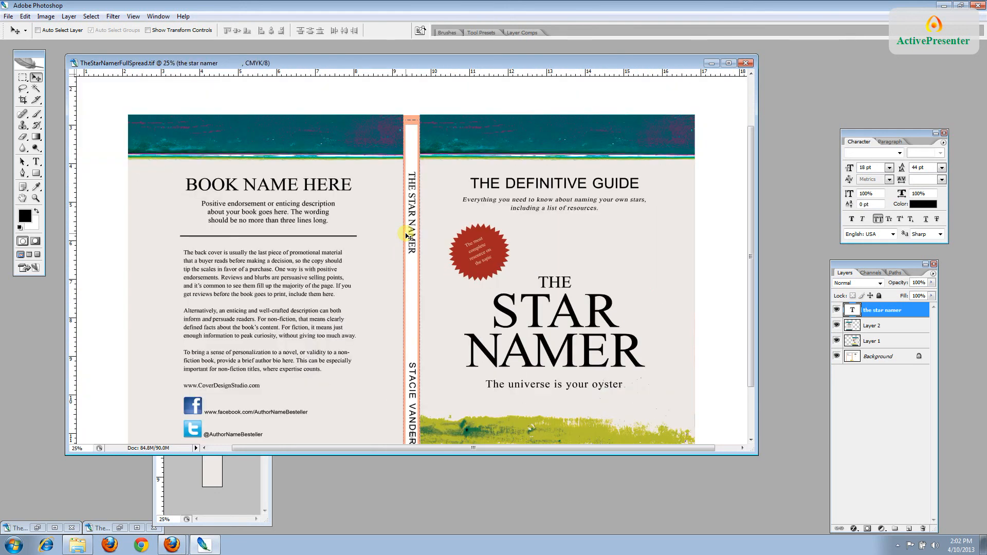
{"action": "left_click", "coordinate": [249, 497]}
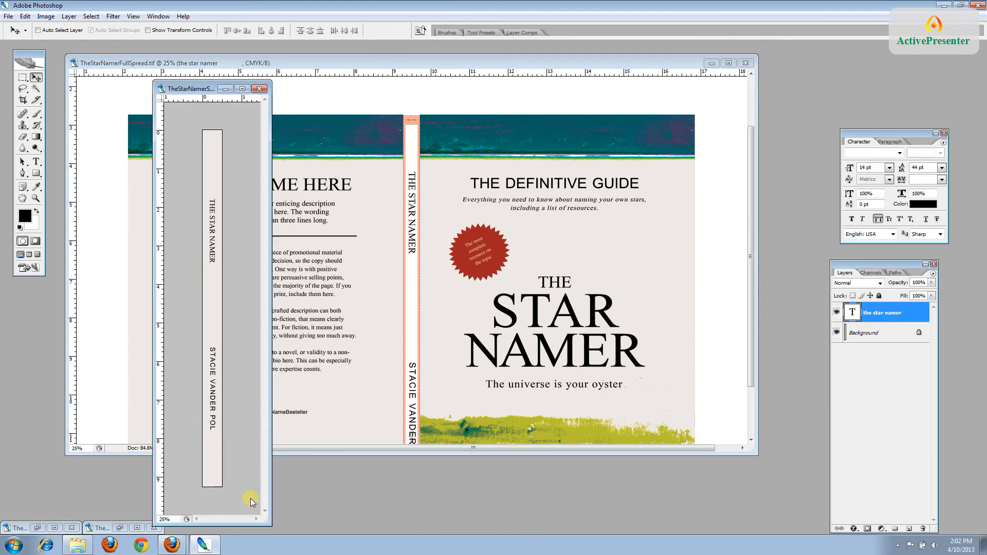
Copy the spine document's Background into the full spread as a new layer
{"action": "left_click", "coordinate": [918, 330]}
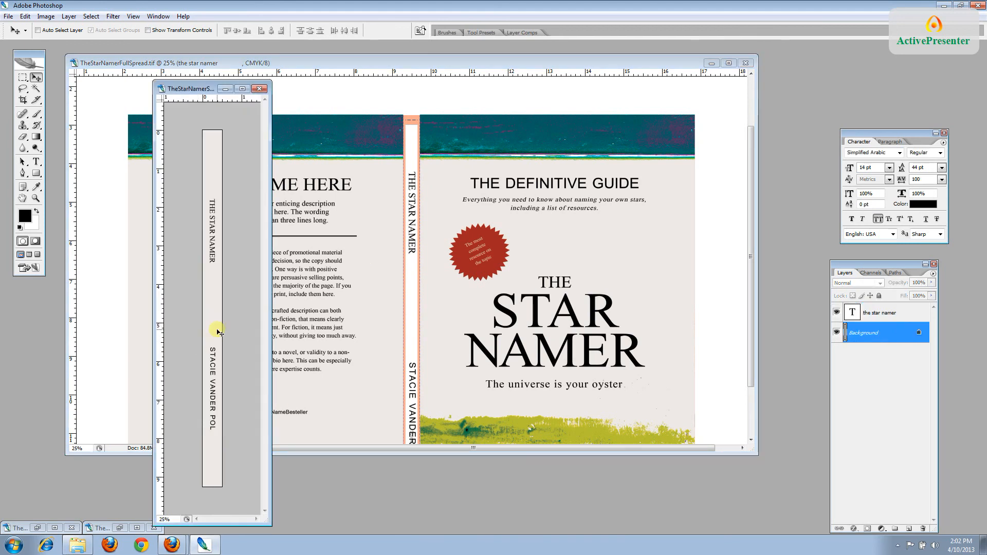
{"action": "left_click_drag", "start_coordinate": [218, 332], "coordinate": [415, 324]}
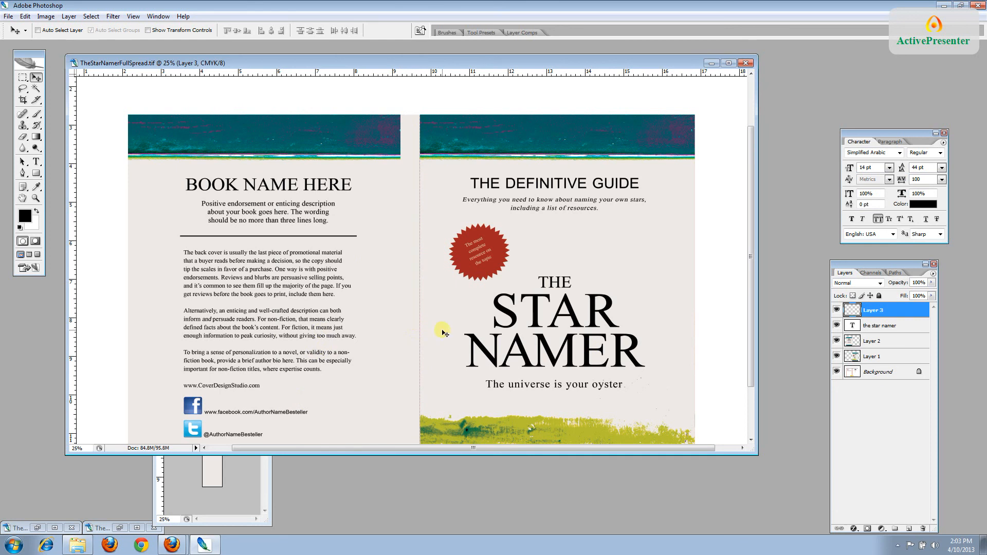
{"action": "scroll", "coordinate": [751, 360], "scroll_direction": "down", "scroll_amount": 3}
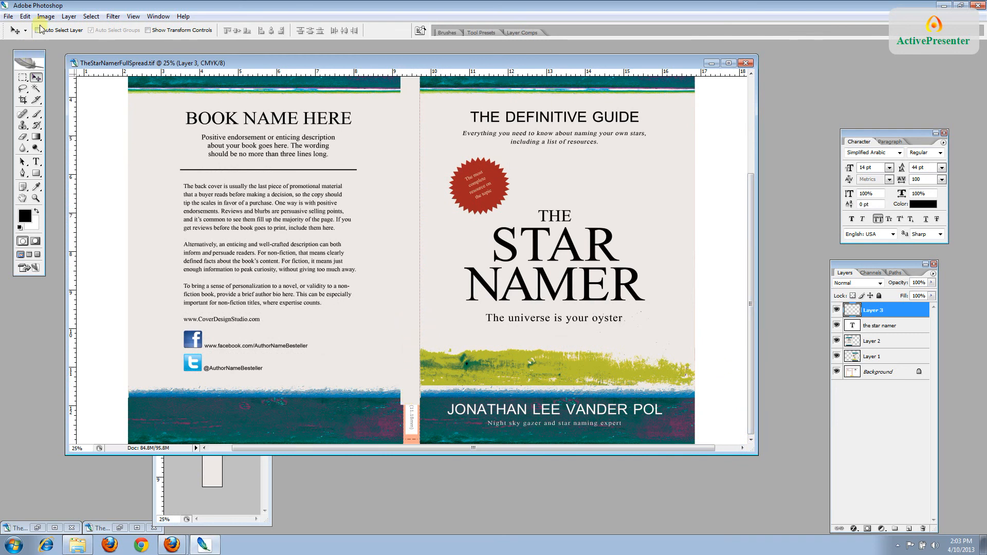
Free Transform Layer 3 to about 169% width and 111% height, filling the spine to the bottom
{"action": "left_click", "coordinate": [25, 16]}
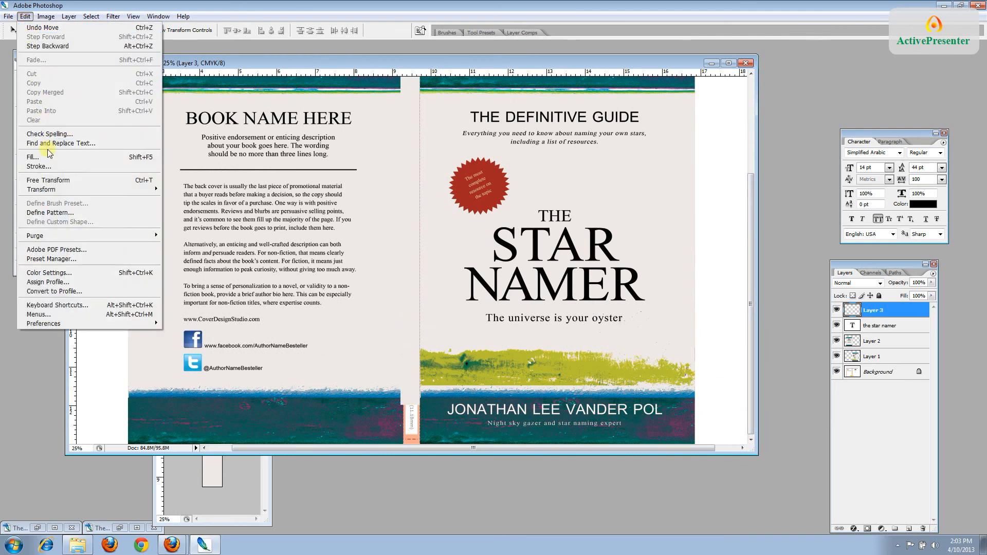
{"action": "left_click", "coordinate": [52, 180]}
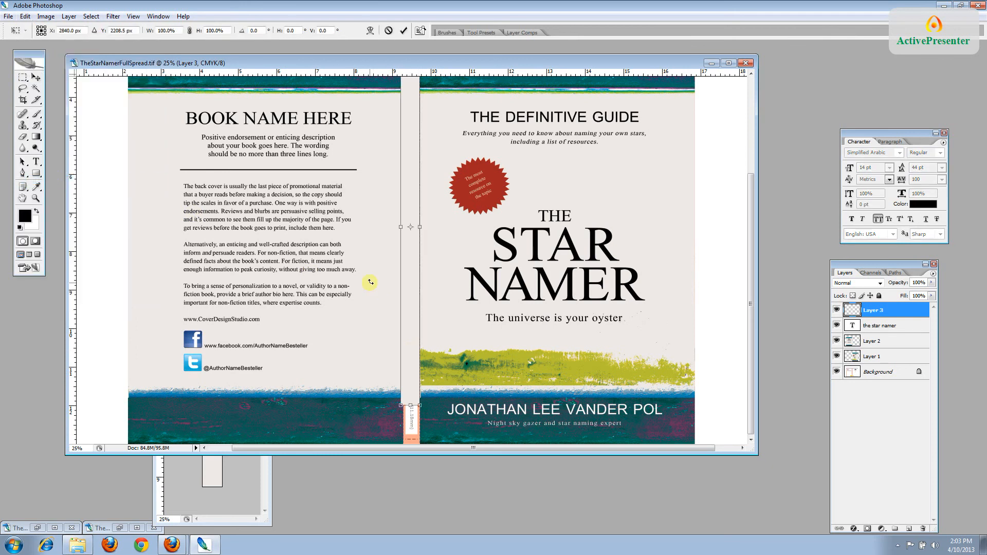
{"action": "left_click_drag", "start_coordinate": [426, 271], "coordinate": [393, 267]}
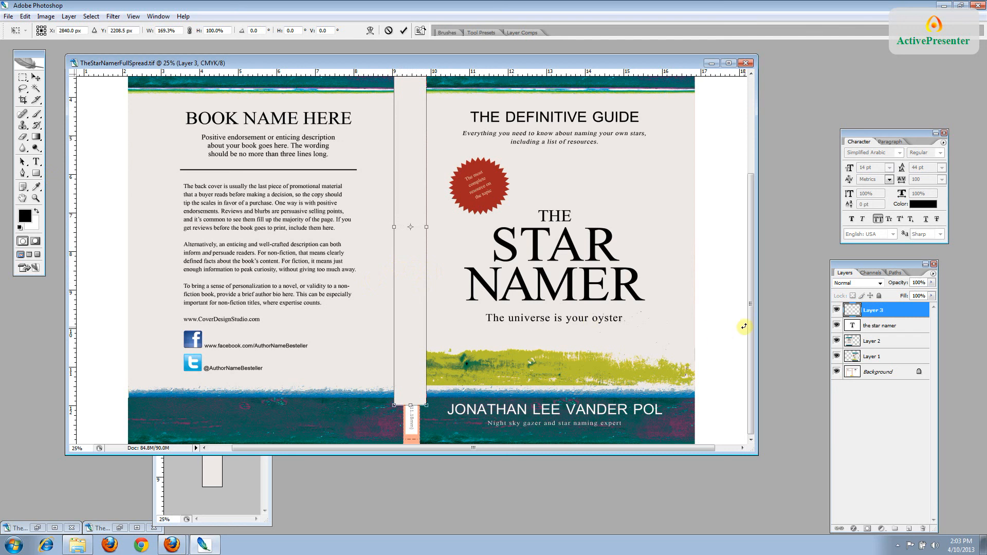
{"action": "left_click_drag", "start_coordinate": [411, 405], "coordinate": [421, 450]}
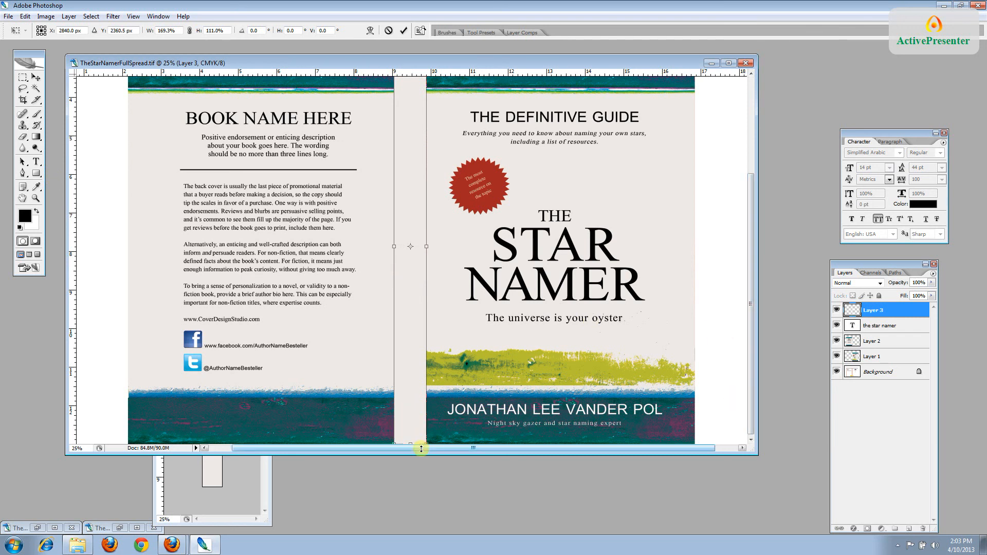
{"action": "key", "text": "Return"}
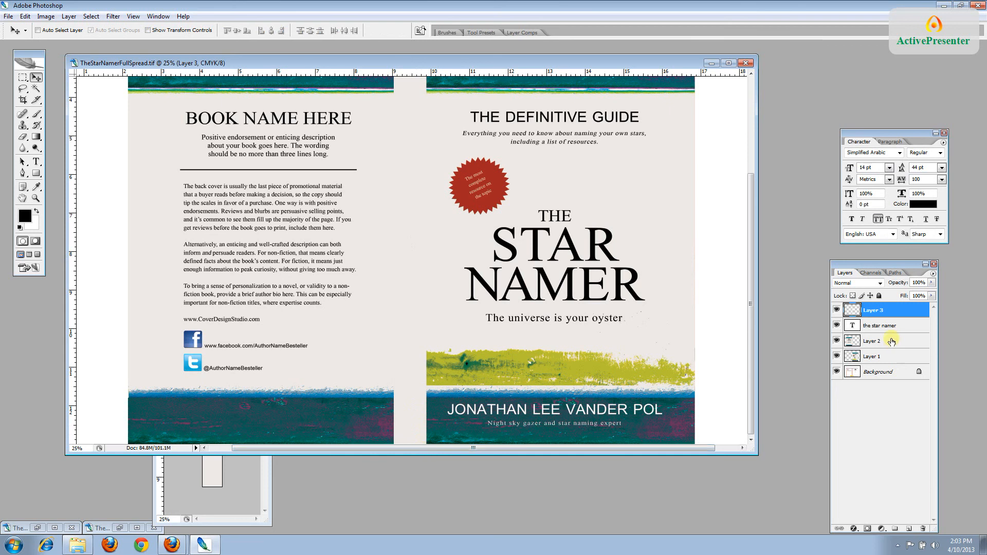
Move Layer 3 down to just above Background and reselect the star namer text layer
{"action": "left_click", "coordinate": [885, 312]}
{"action": "left_click_drag", "start_coordinate": [886, 312], "coordinate": [890, 364]}
{"action": "left_click_drag", "start_coordinate": [889, 315], "coordinate": [898, 354]}
{"action": "left_click_drag", "start_coordinate": [898, 363], "coordinate": [898, 363]}
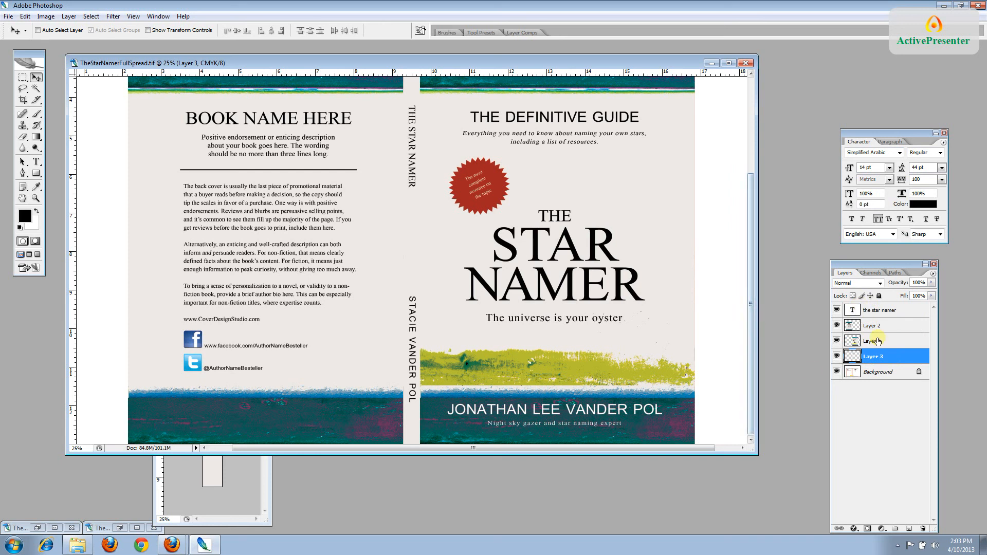
{"action": "left_click", "coordinate": [878, 314]}
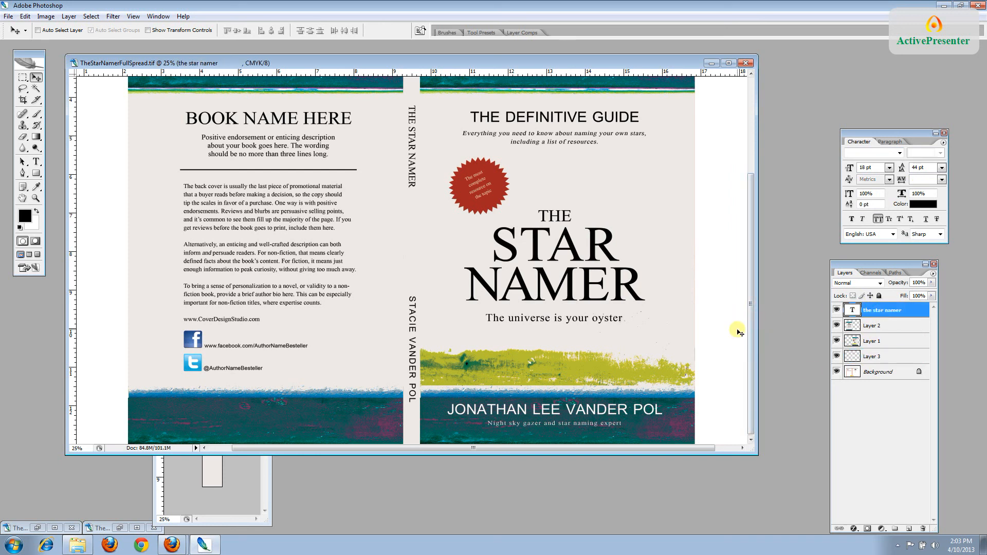
{"action": "key", "text": "ctrl+minus"}
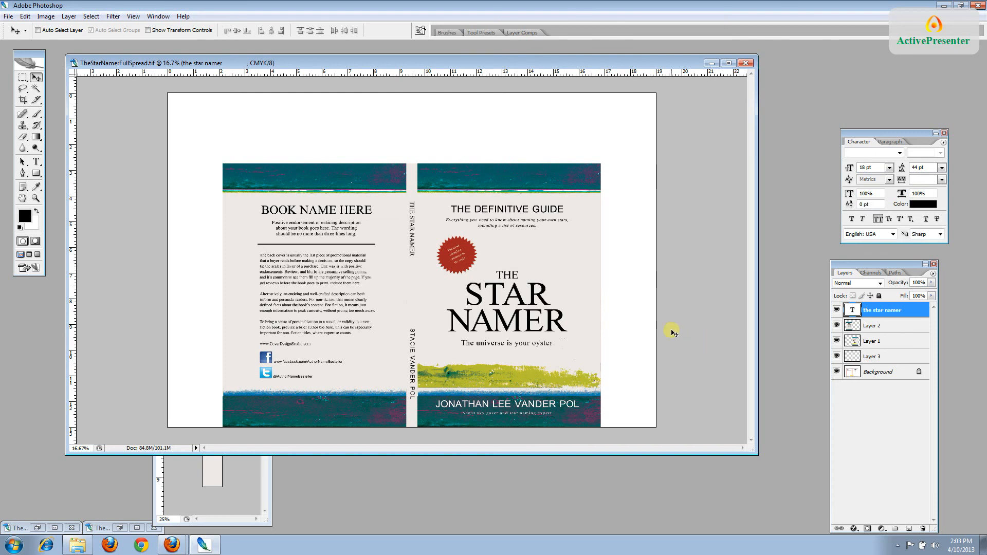
Save the layered cover spread as a TIFF, accepting the compression and layers prompts
{"action": "left_click", "coordinate": [8, 16]}
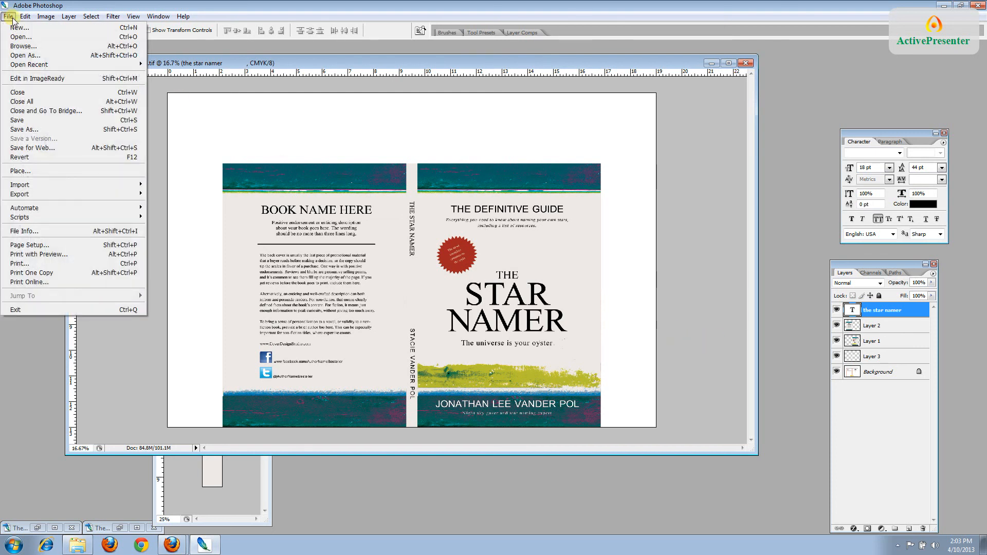
{"action": "left_click", "coordinate": [32, 118]}
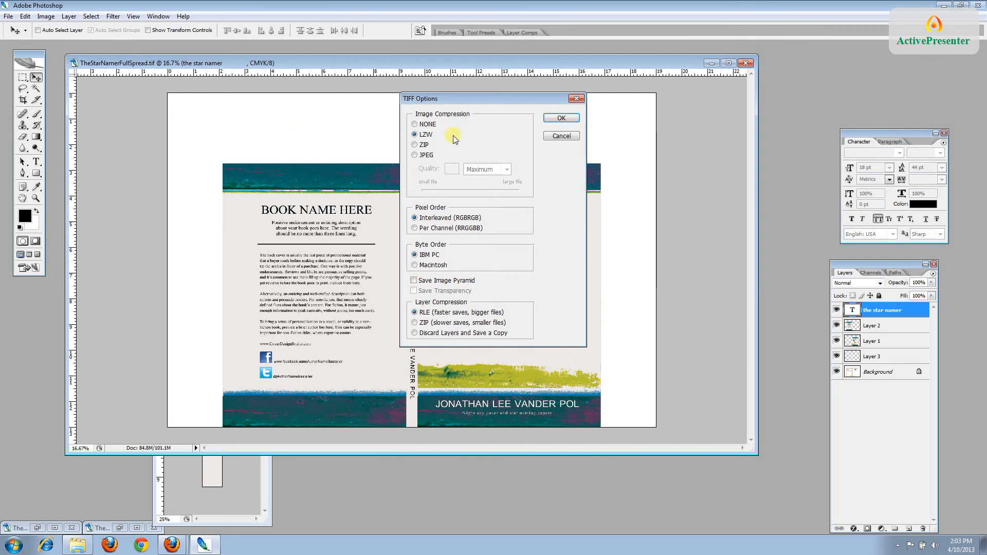
{"action": "left_click", "coordinate": [562, 118]}
{"action": "left_click", "coordinate": [384, 197]}
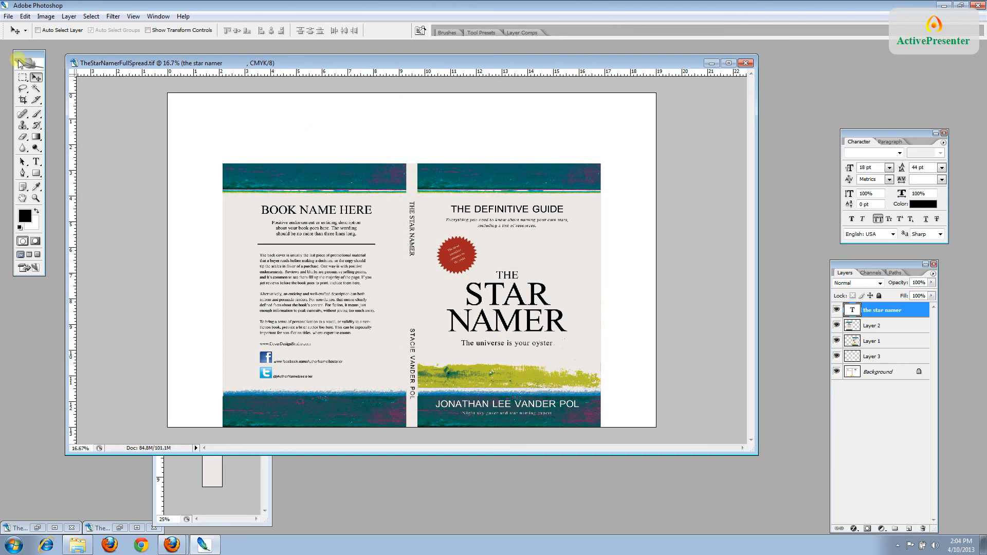
Save the spread as TheStarNamerFullSpreadFlattened.tif with LZW compression
{"action": "left_click", "coordinate": [8, 17]}
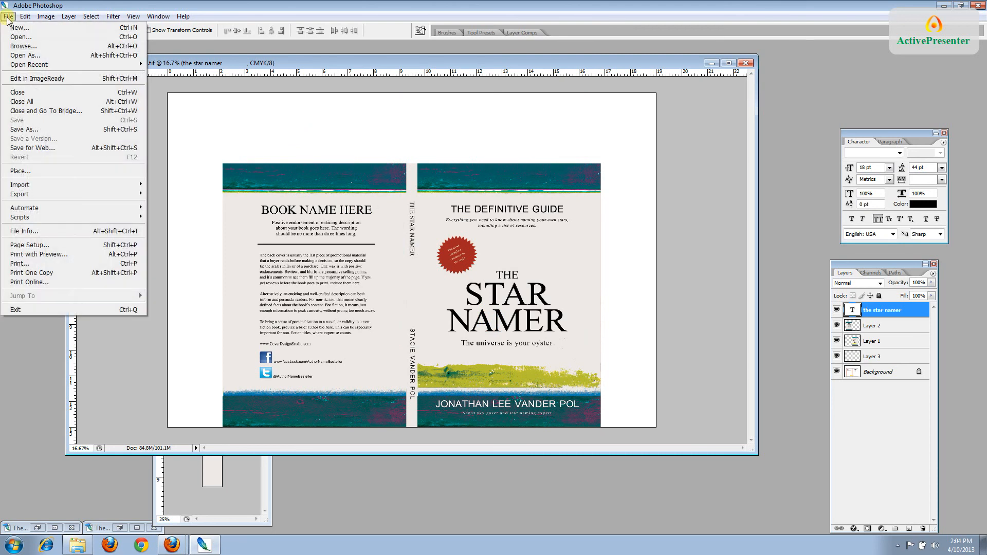
{"action": "left_click", "coordinate": [33, 129]}
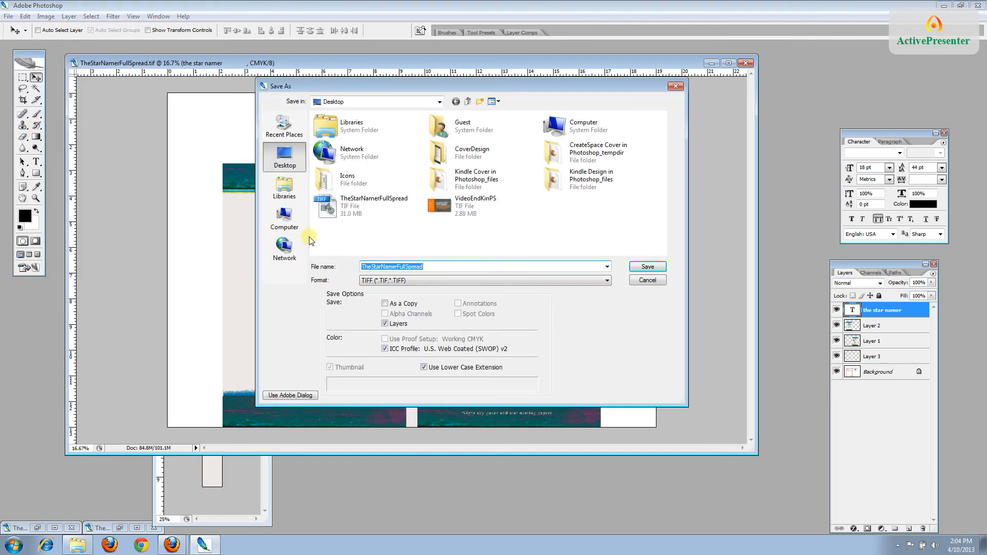
{"action": "left_click", "coordinate": [423, 268]}
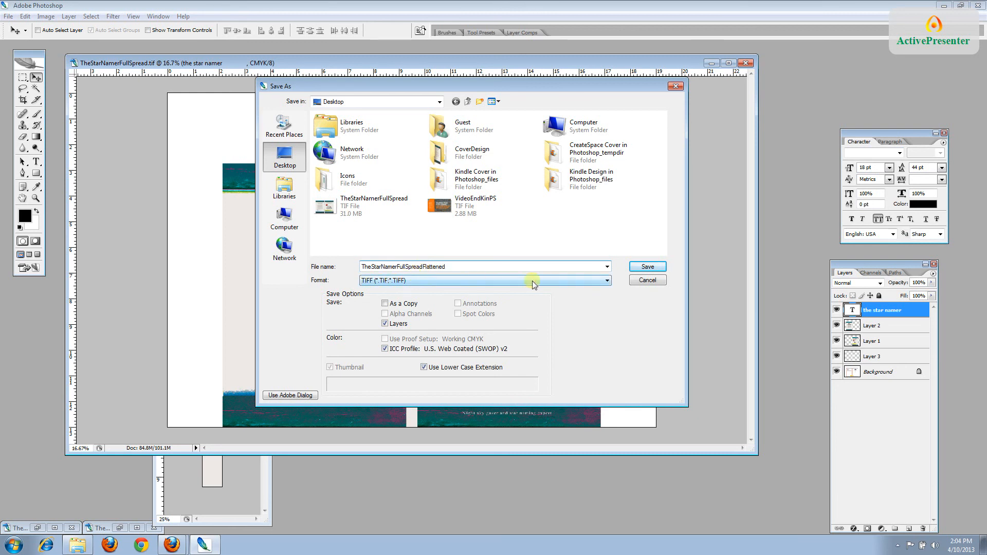
{"action": "left_click", "coordinate": [646, 267]}
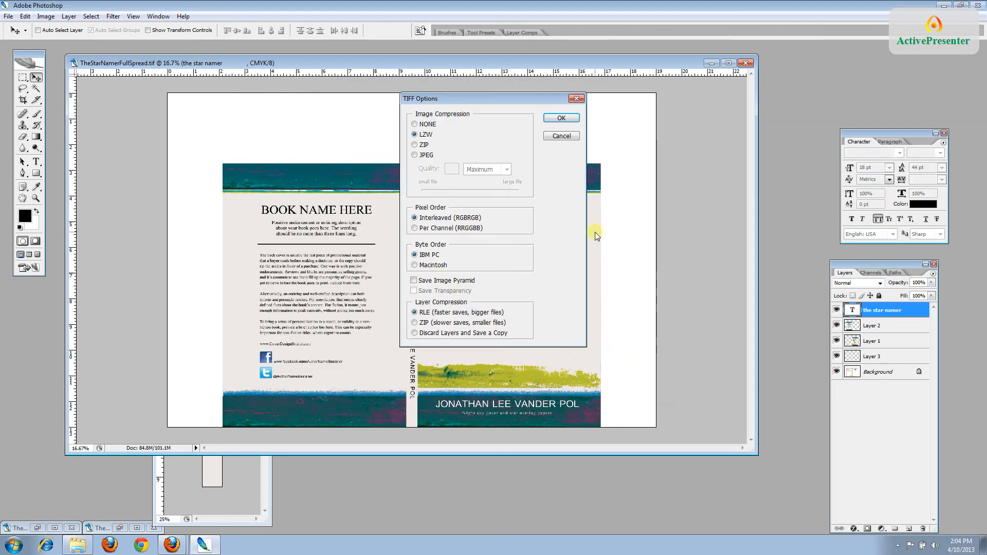
{"action": "left_click", "coordinate": [561, 118]}
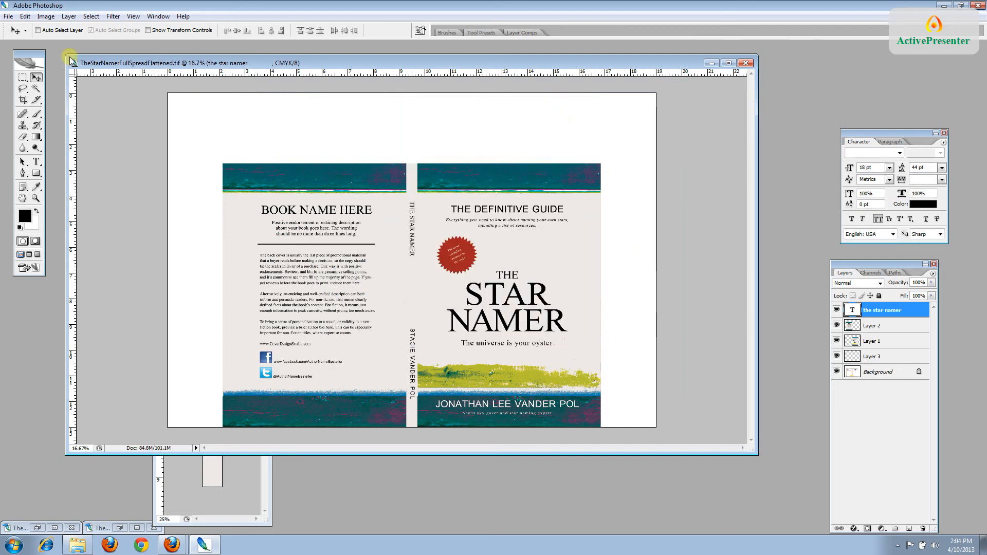
{"action": "left_click", "coordinate": [68, 16]}
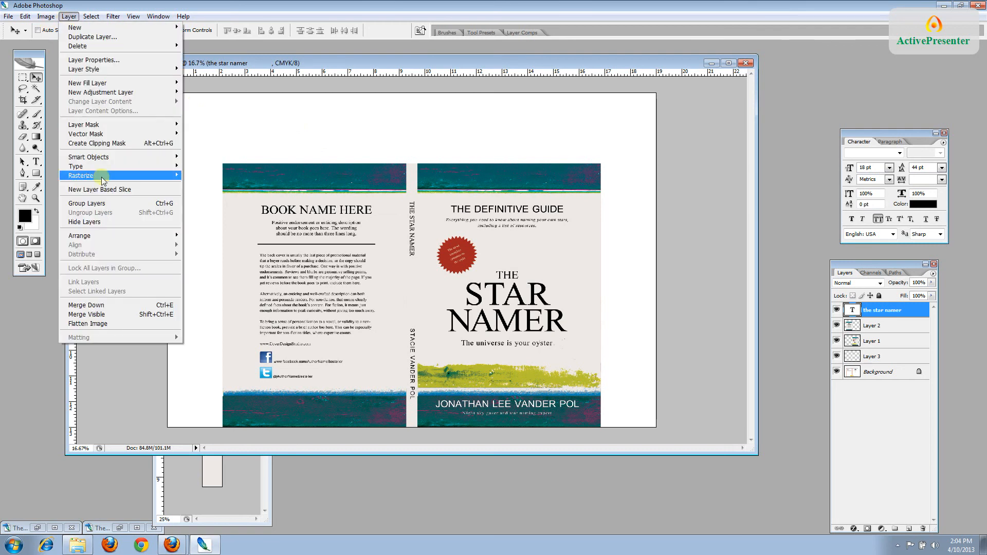
Use Flatten Image to merge all the spread's layers into Background
{"action": "left_click", "coordinate": [88, 323]}
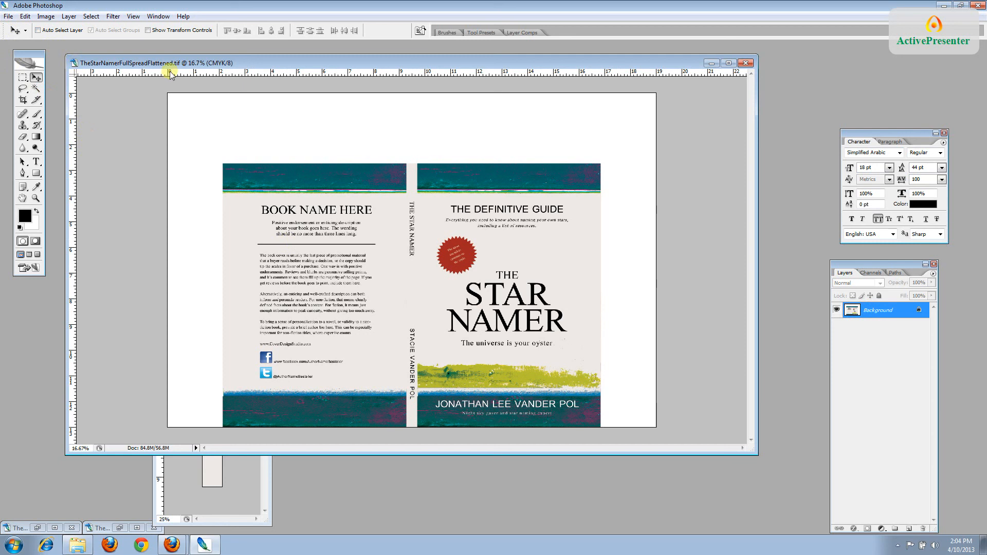
Save the flattened spread as a Photoshop PDF copy using the Working CMYK proof setup
{"action": "left_click", "coordinate": [8, 16]}
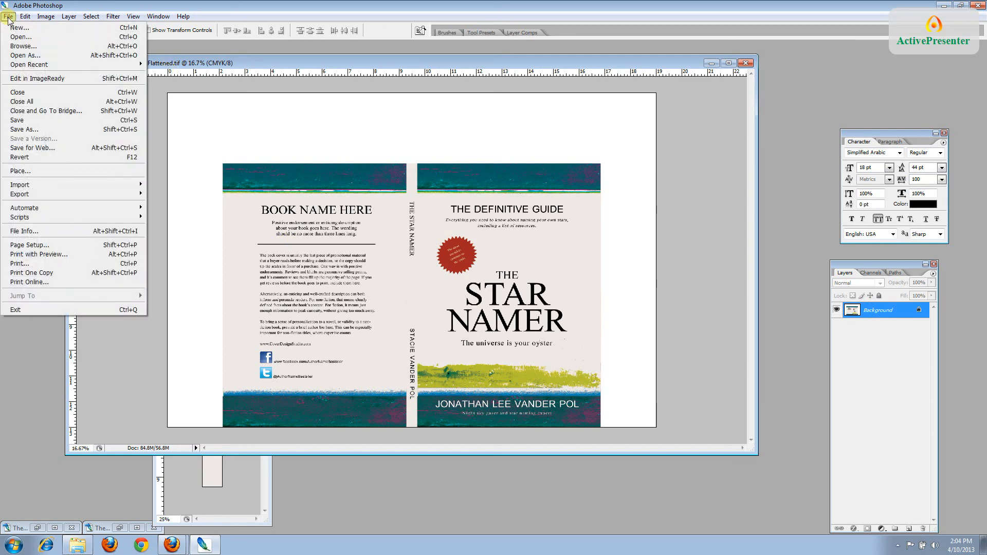
{"action": "left_click", "coordinate": [50, 130]}
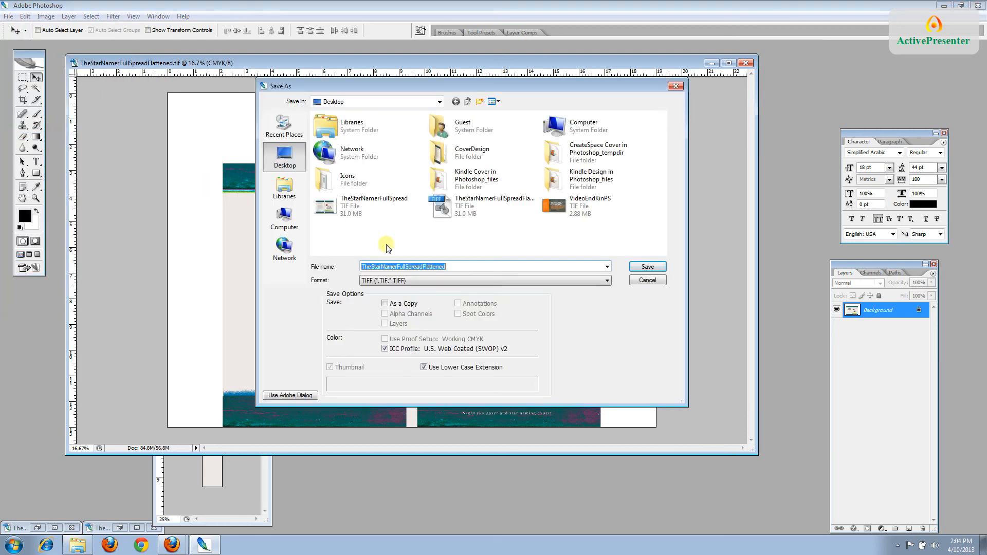
{"action": "left_click", "coordinate": [607, 281]}
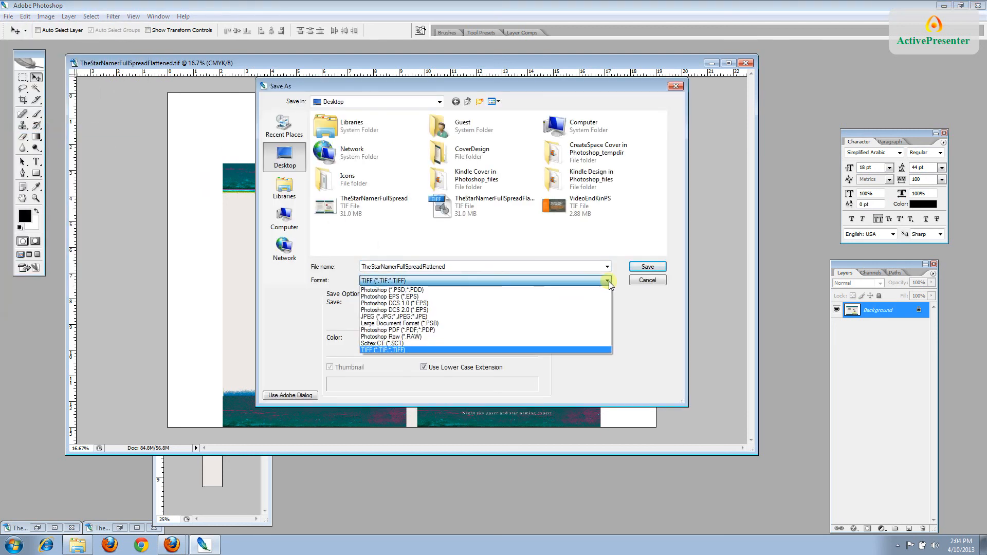
{"action": "left_click", "coordinate": [575, 330]}
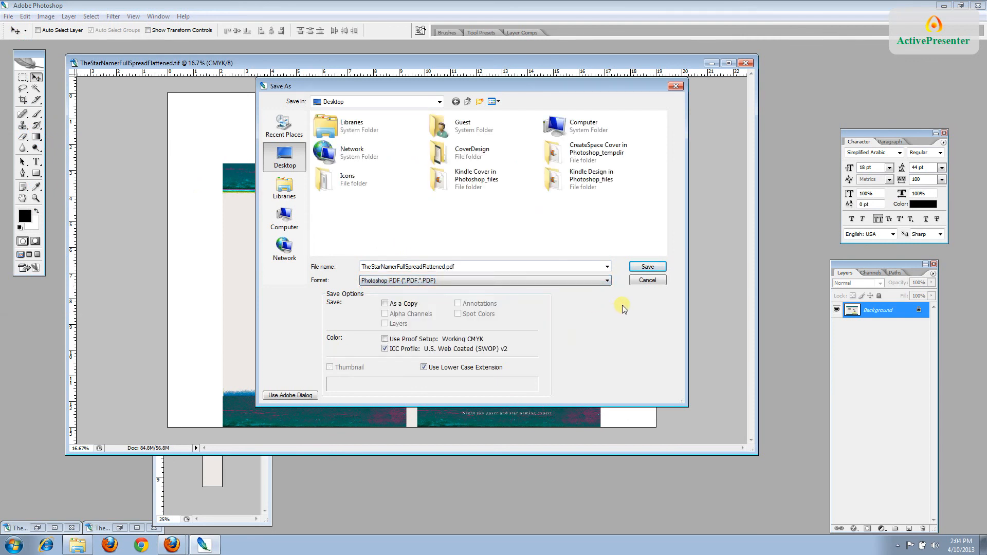
{"action": "left_click", "coordinate": [385, 339]}
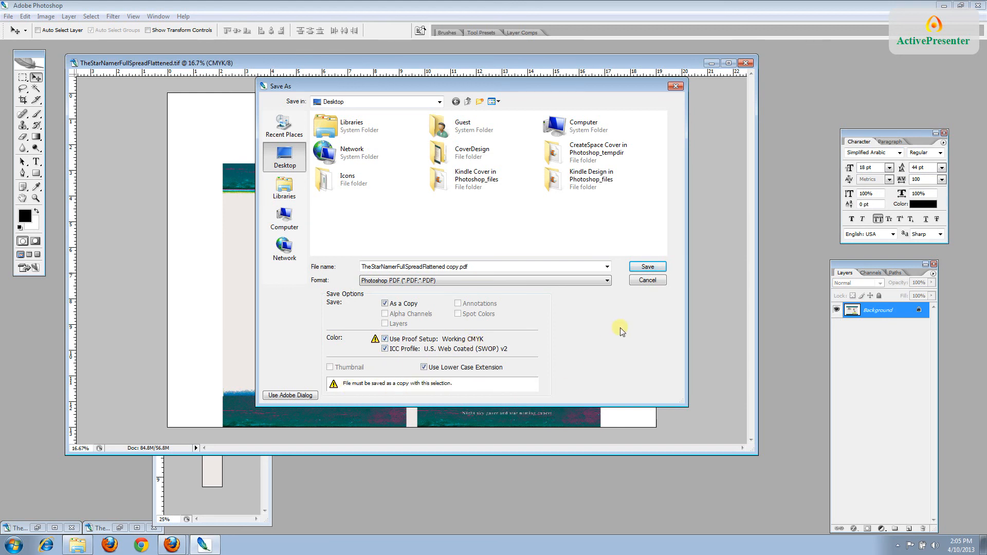
{"action": "left_click", "coordinate": [648, 266]}
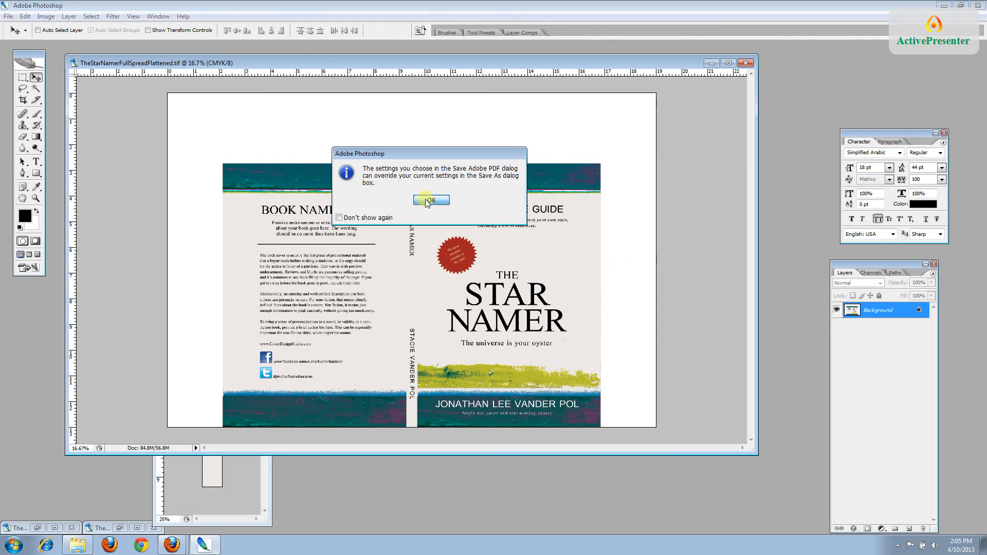
Generate the PDF with the PDF/X-1a:2001 preset and View PDF After Saving enabled
{"action": "left_click", "coordinate": [427, 201]}
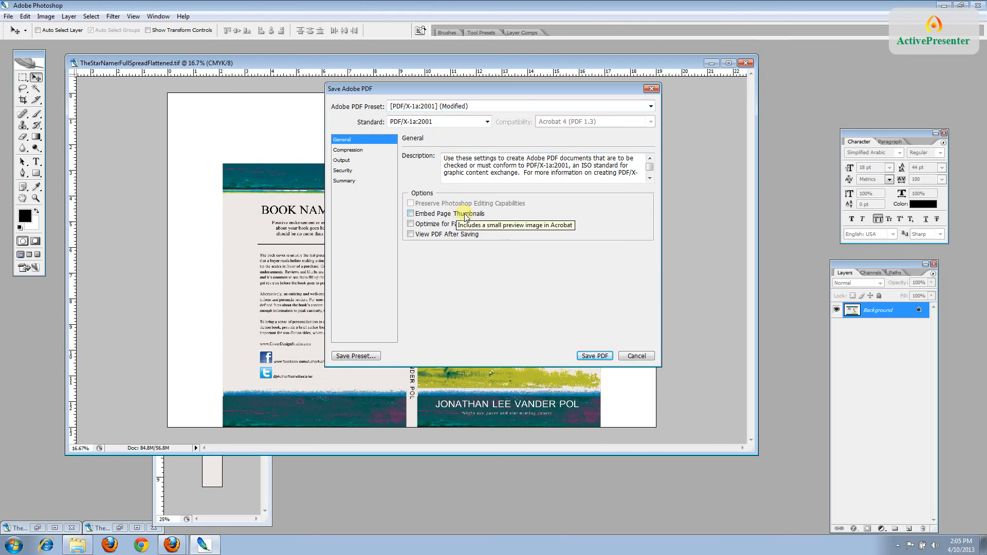
{"action": "left_click", "coordinate": [411, 235]}
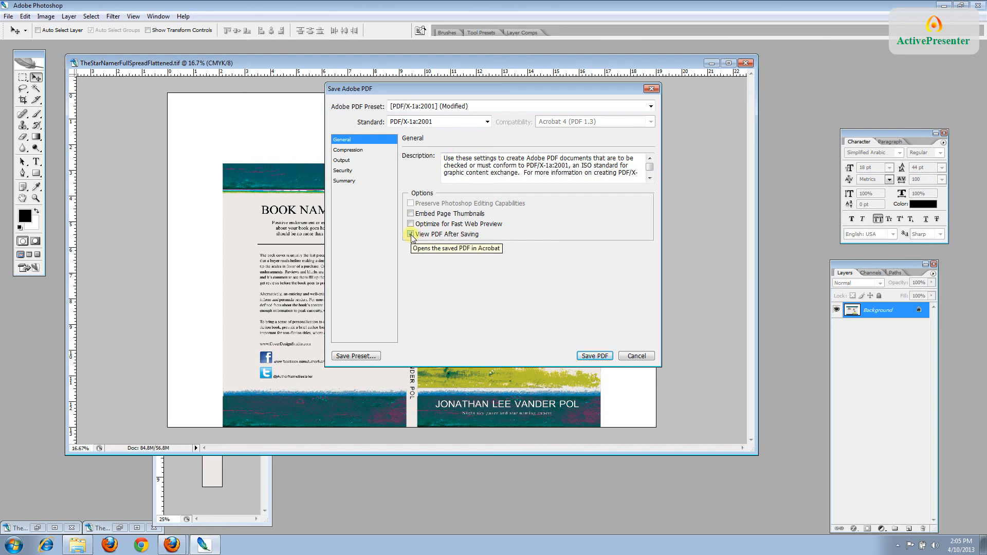
{"action": "left_click", "coordinate": [594, 357]}
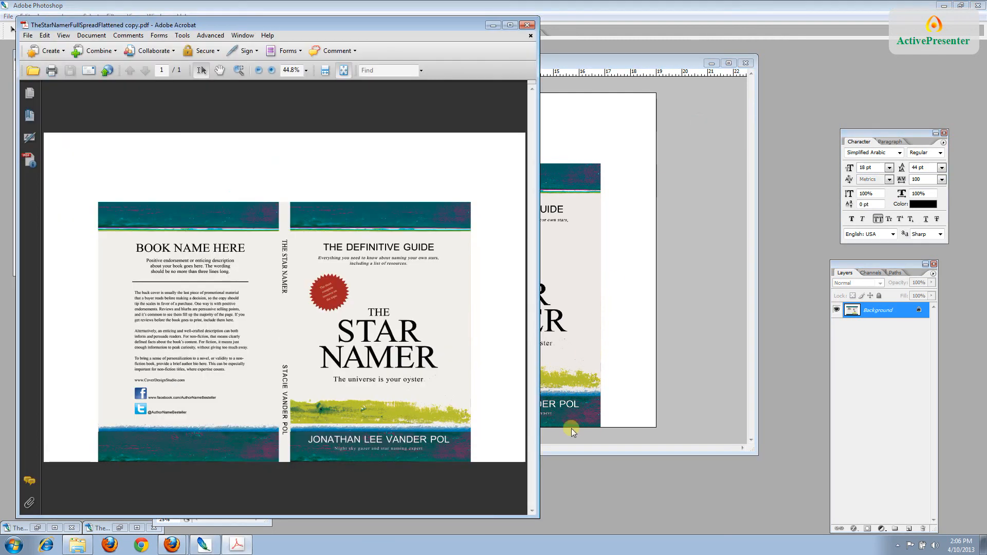
Widen the Acrobat window to inspect the spread PDF, then close Acrobat
{"action": "left_click_drag", "start_coordinate": [539, 482], "coordinate": [556, 481]}
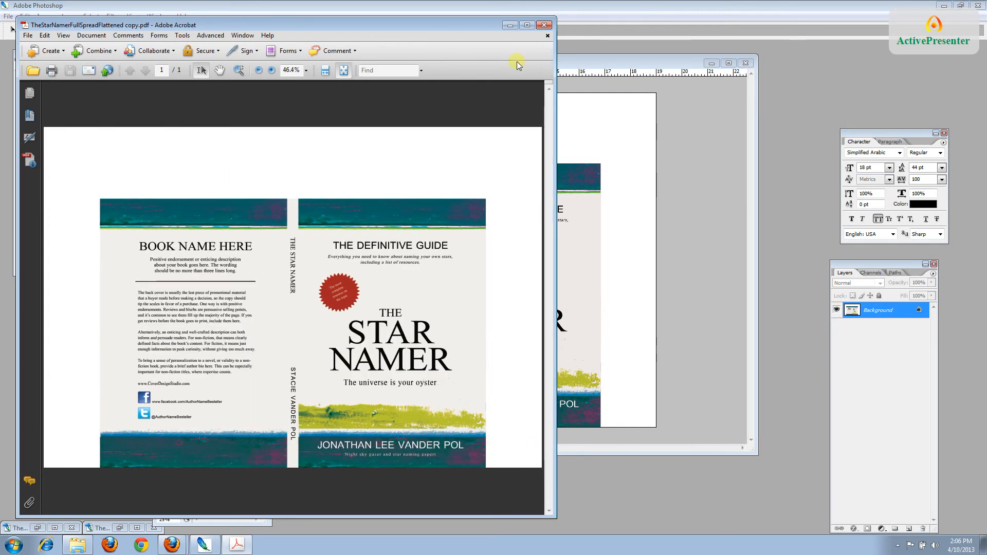
{"action": "left_click", "coordinate": [544, 24]}
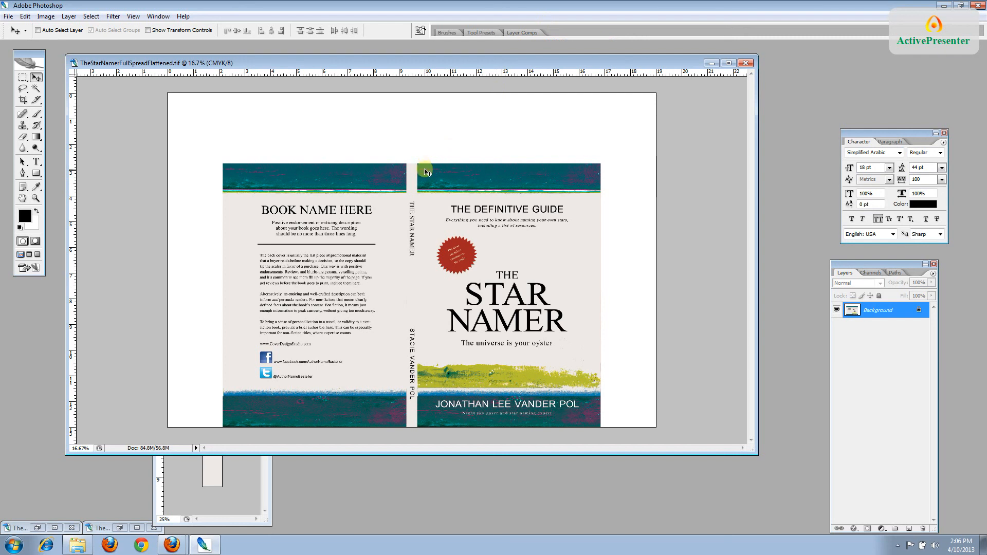
Save and close the flattened spread, then restore the TheStarNamerFrontEmbedded.tif document
{"action": "key", "text": "ctrl+w"}
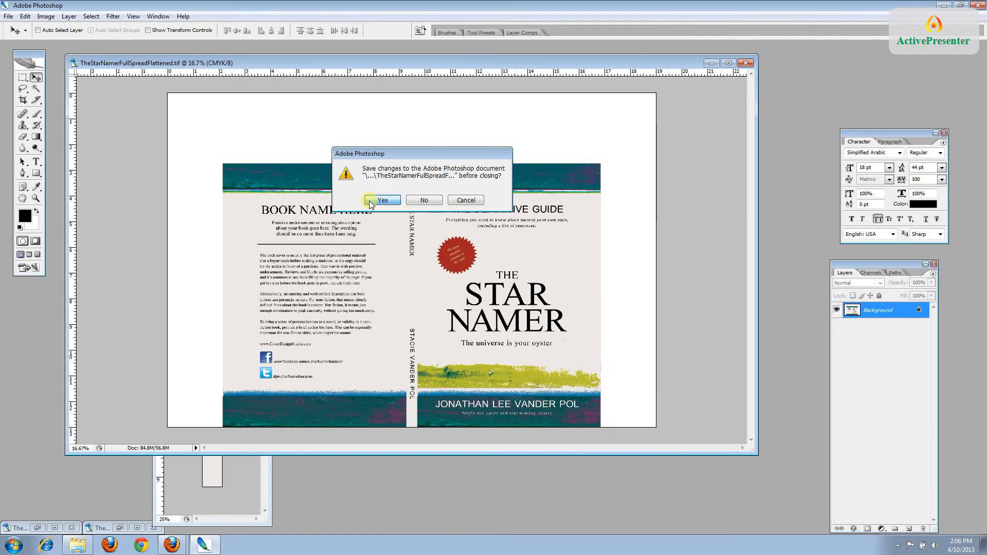
{"action": "left_click", "coordinate": [382, 200]}
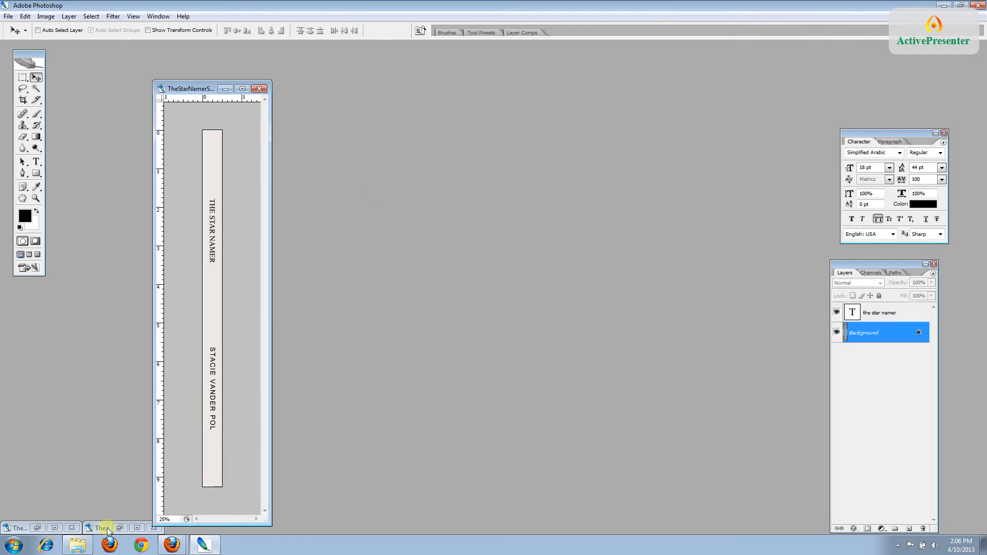
{"action": "left_click", "coordinate": [53, 530]}
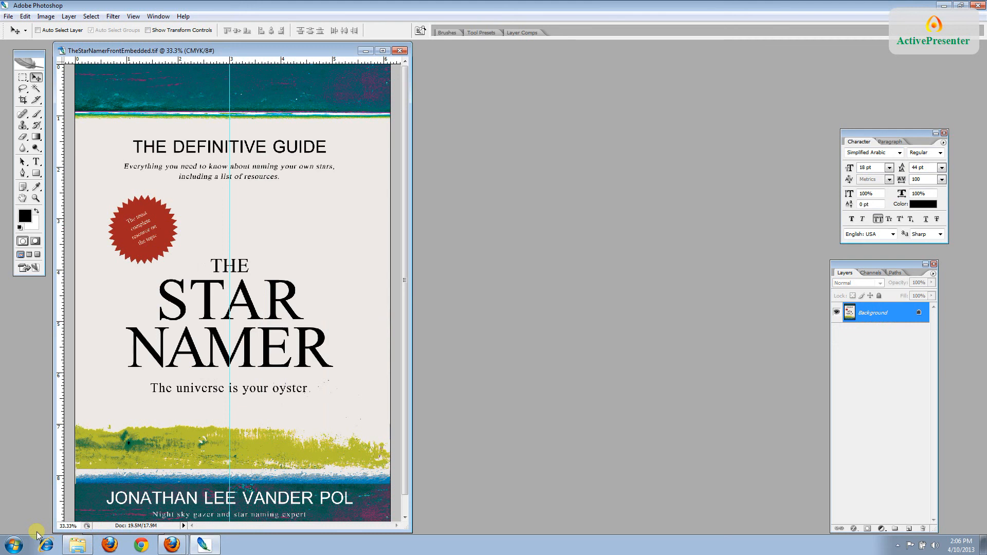
Save the front cover as TheStarNamerFrontKindle.tif, accepting the TIFF options
{"action": "left_click", "coordinate": [8, 16]}
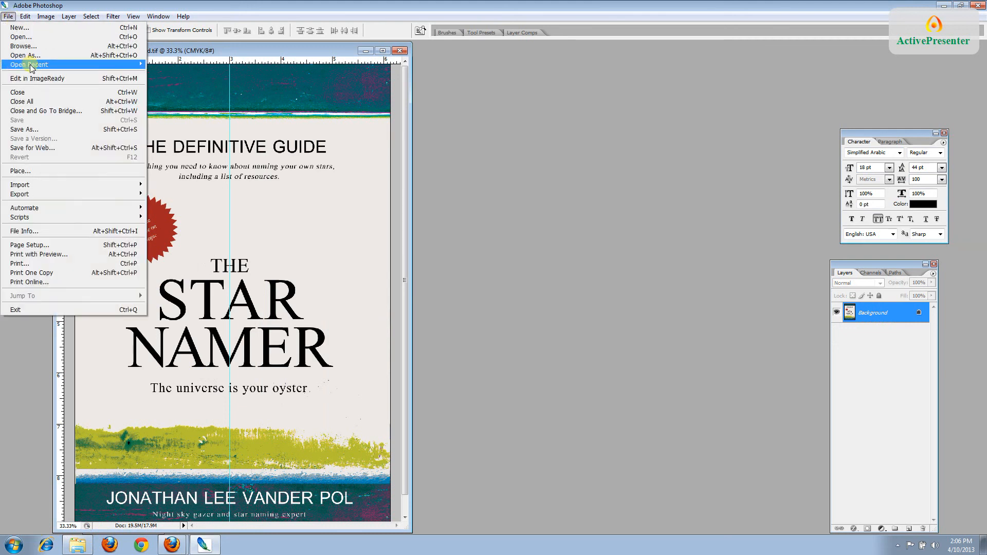
{"action": "left_click", "coordinate": [41, 130]}
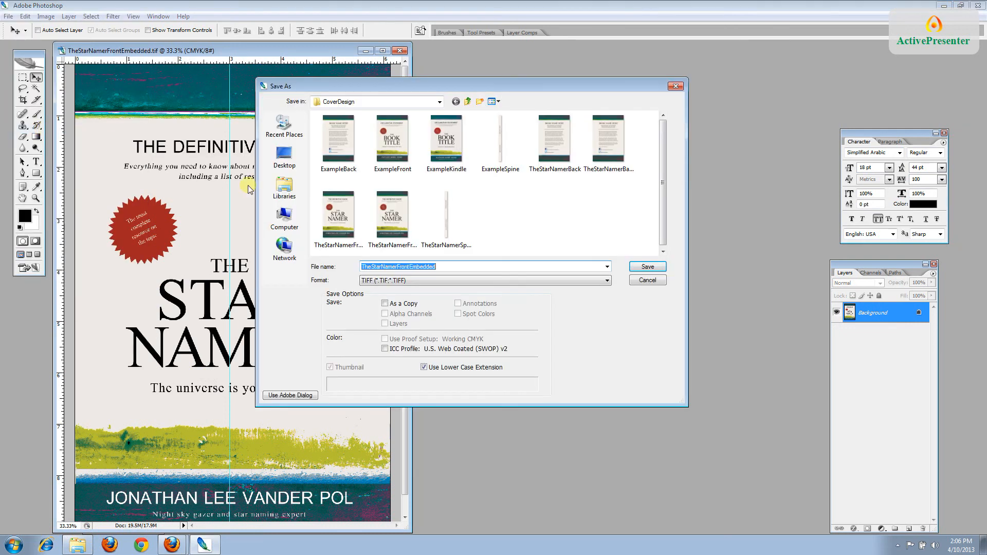
{"action": "left_click_drag", "start_coordinate": [443, 266], "coordinate": [410, 267]}
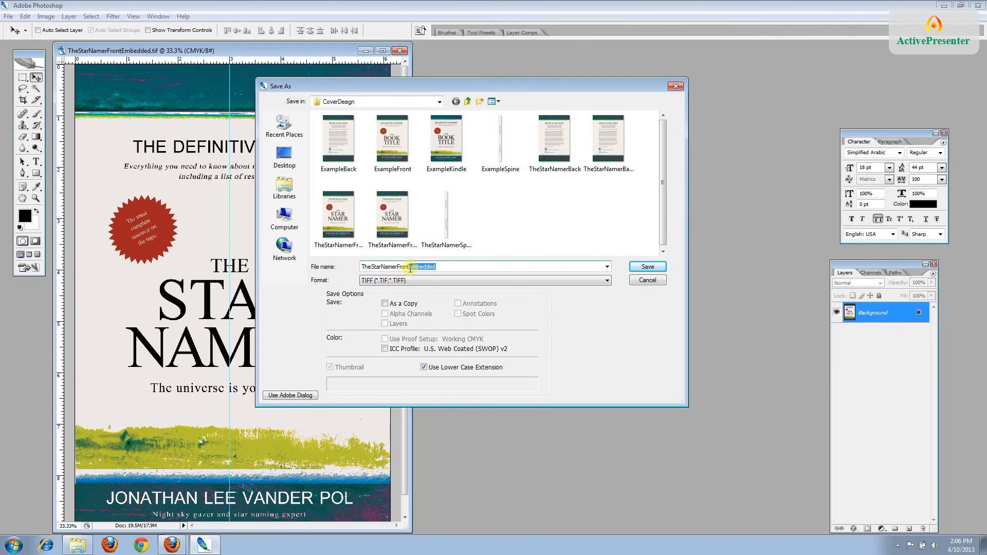
{"action": "type", "text": "Kindl"}
{"action": "left_click", "coordinate": [643, 267]}
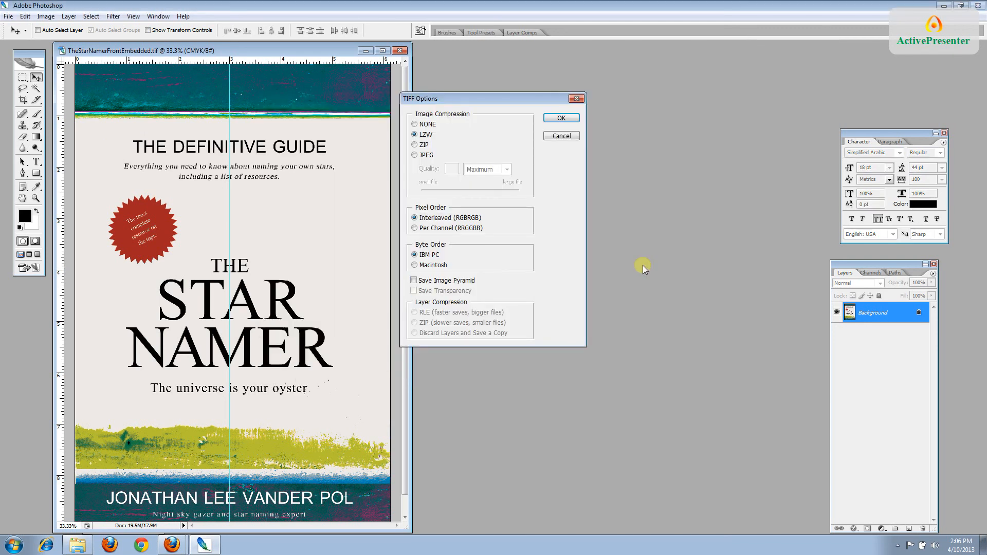
{"action": "left_click", "coordinate": [553, 119]}
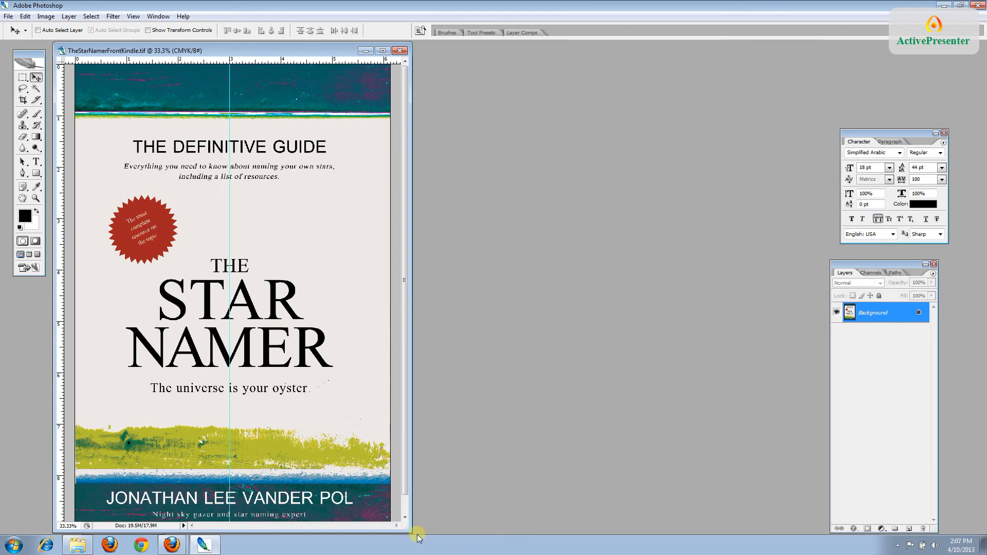
Enlarge and reposition the document window, then convert the front cover to RGB Color
{"action": "left_click_drag", "start_coordinate": [409, 530], "coordinate": [508, 533]}
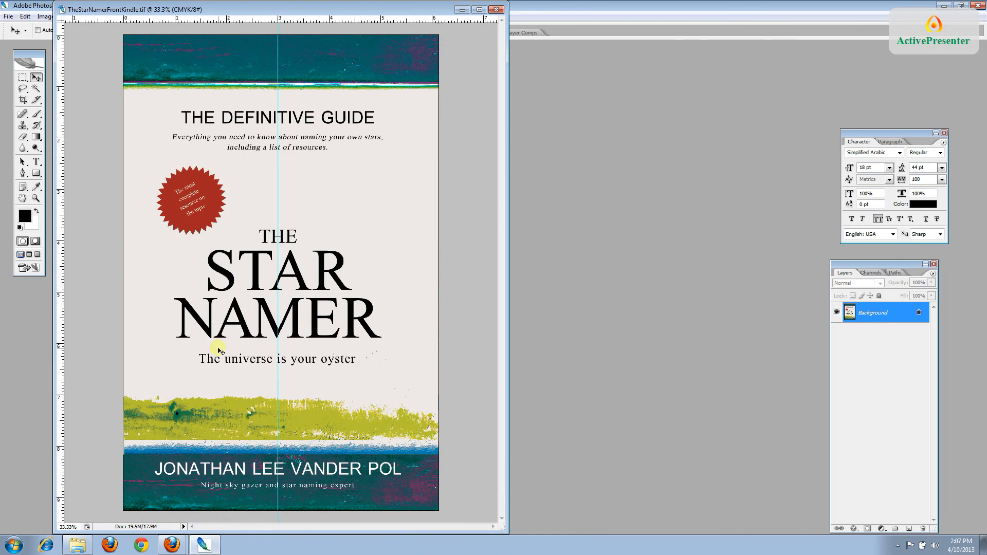
{"action": "left_click_drag", "start_coordinate": [88, 7], "coordinate": [101, 53]}
{"action": "left_click", "coordinate": [46, 17]}
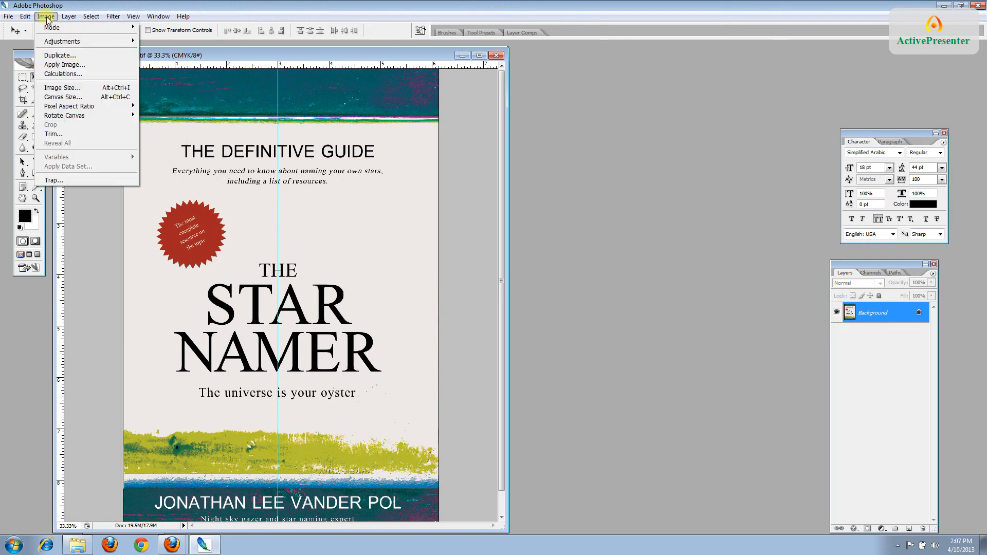
{"action": "mouse_move", "coordinate": [62, 27]}
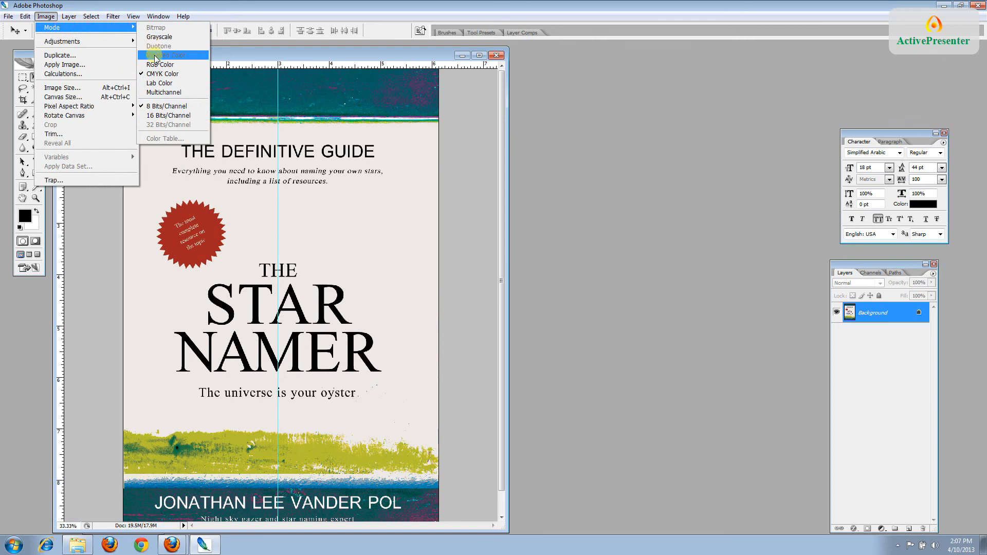
{"action": "left_click", "coordinate": [158, 65]}
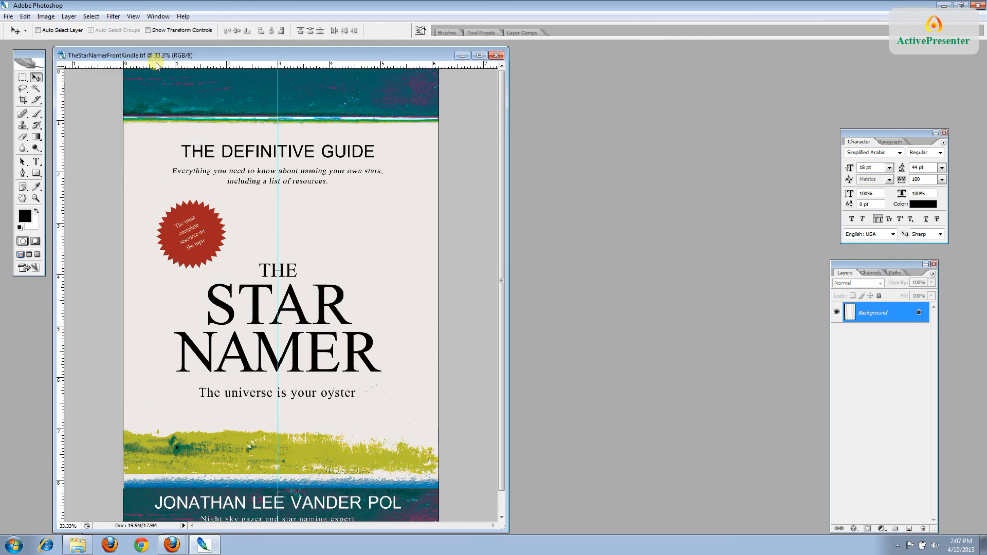
Resample the front cover to 200 pixels/inch in Image Size
{"action": "left_click", "coordinate": [46, 16]}
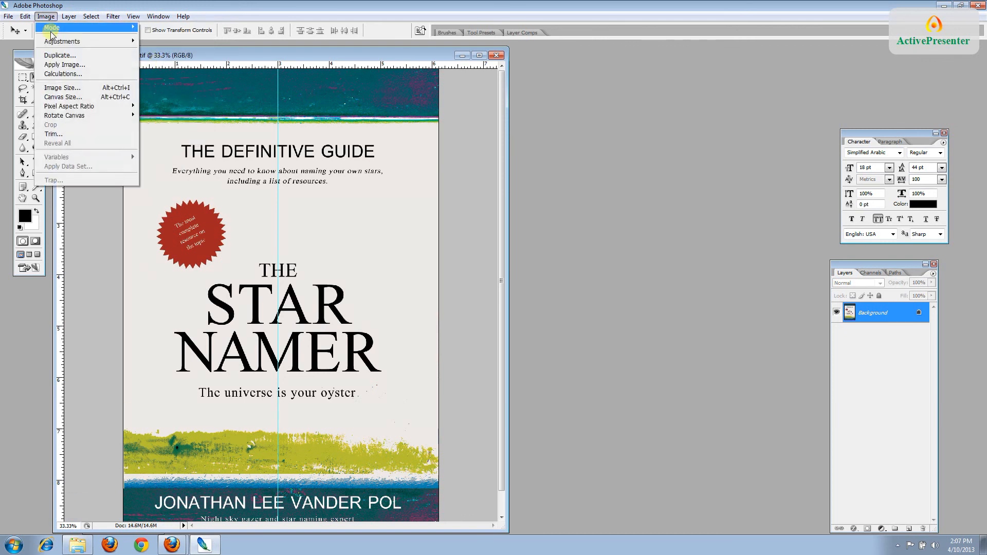
{"action": "left_click", "coordinate": [61, 89]}
{"action": "double_click", "coordinate": [443, 239]}
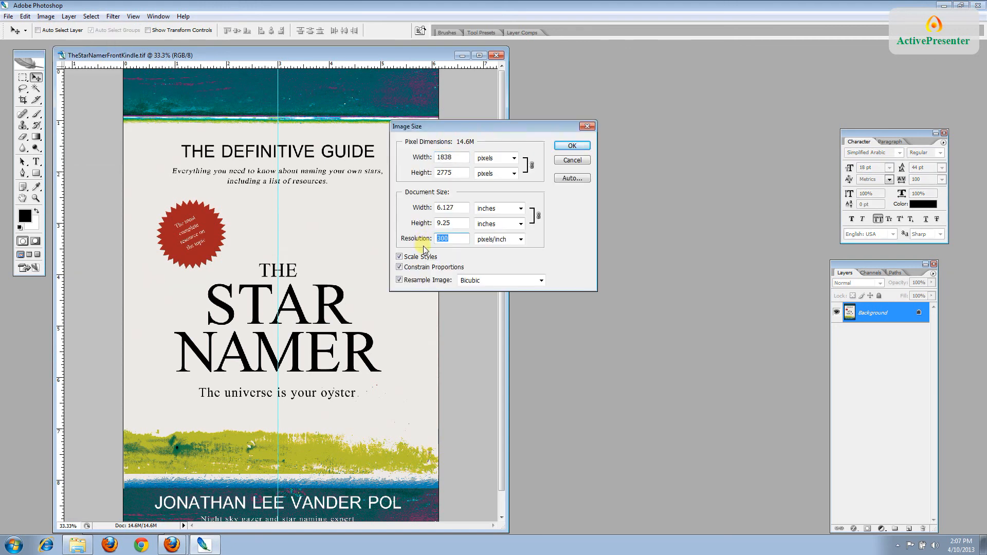
{"action": "type", "text": "200"}
{"action": "left_click", "coordinate": [578, 146]}
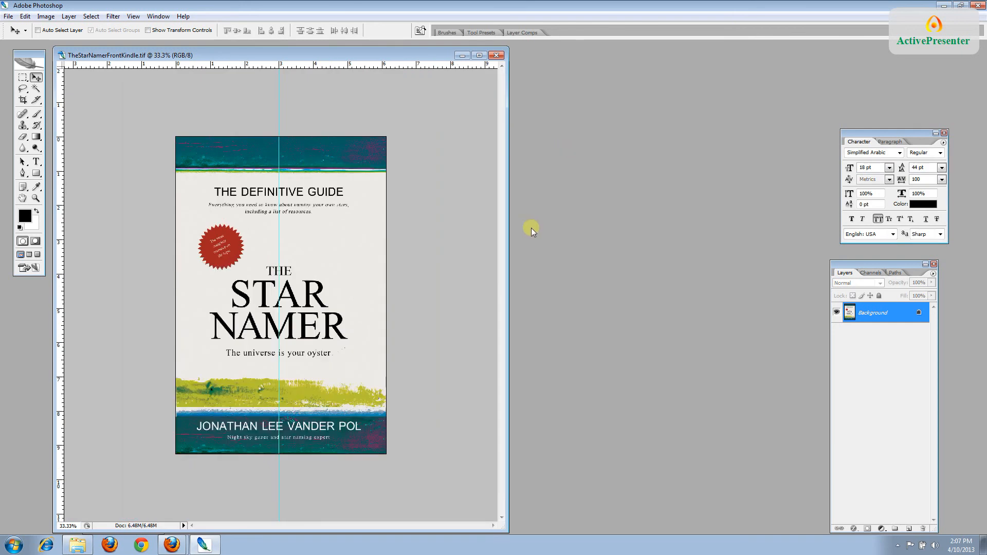
Crop the front cover from its top-left to bottom-right corner, trimming the outer edges
{"action": "key", "text": "ctrl+plus"}
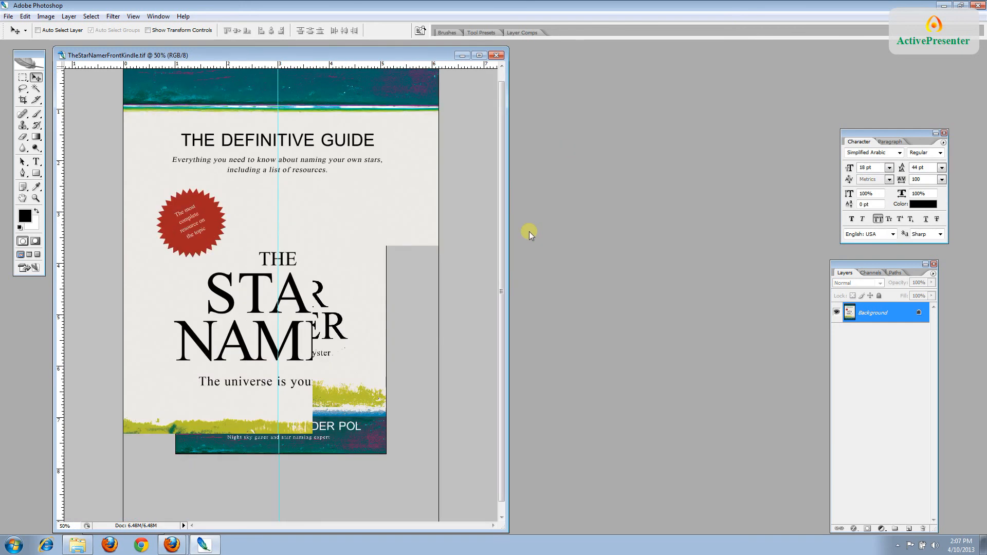
{"action": "left_click_drag", "start_coordinate": [504, 242], "coordinate": [501, 212]}
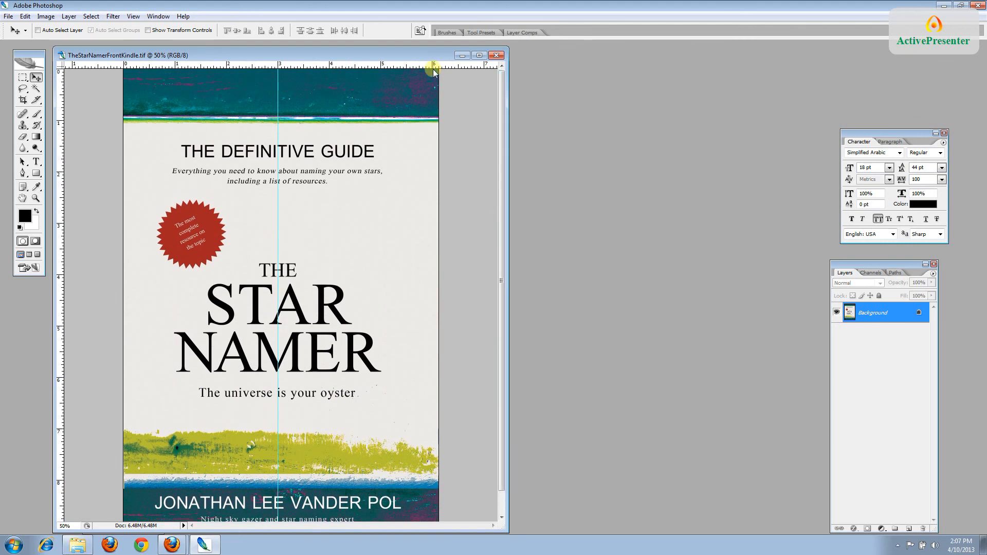
{"action": "left_click_drag", "start_coordinate": [502, 274], "coordinate": [501, 300]}
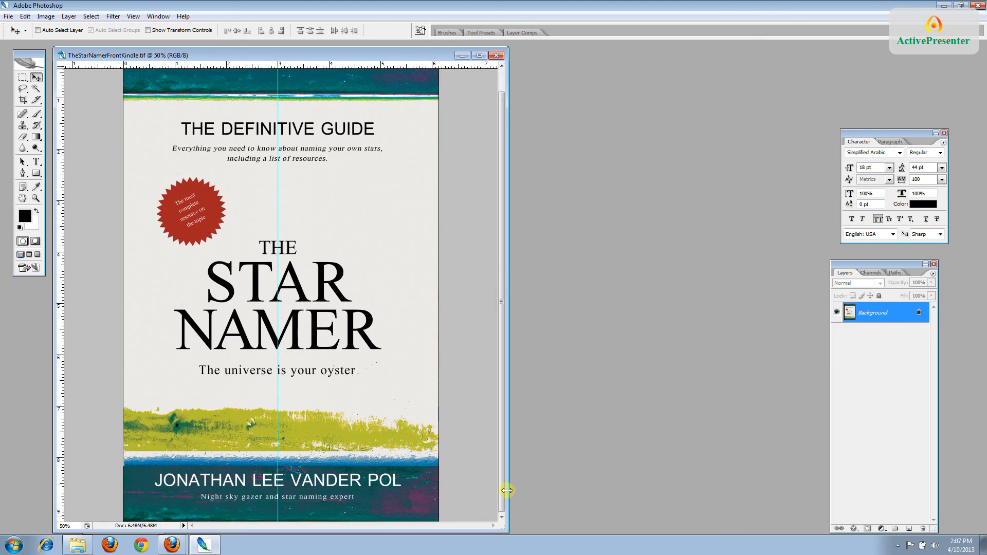
{"action": "left_click_drag", "start_coordinate": [500, 492], "coordinate": [499, 469]}
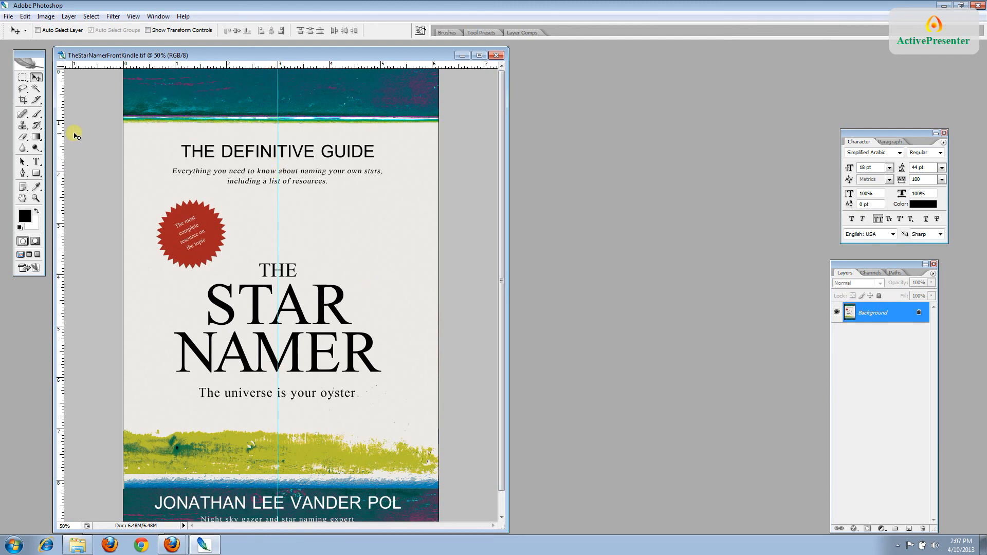
{"action": "left_click", "coordinate": [23, 100]}
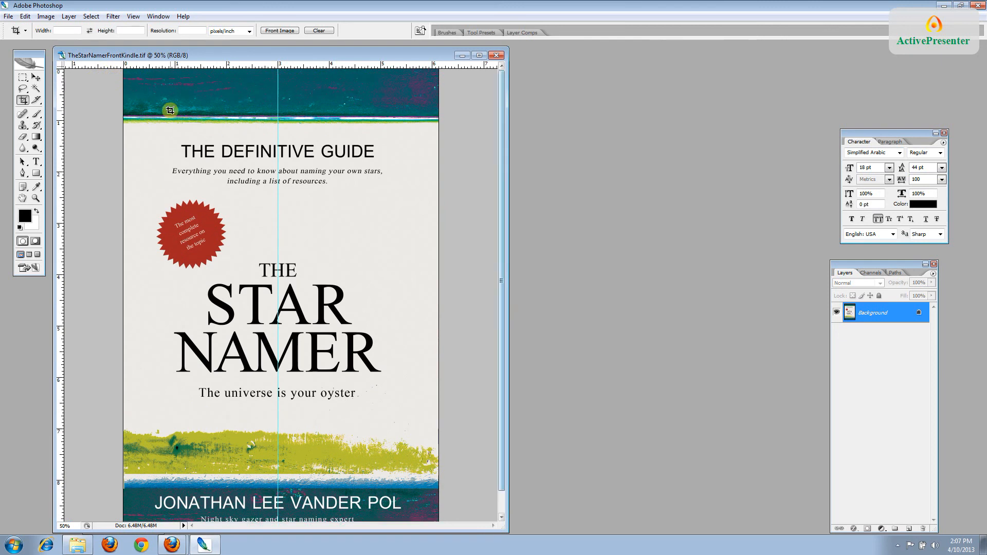
{"action": "left_click_drag", "start_coordinate": [124, 75], "coordinate": [432, 516]}
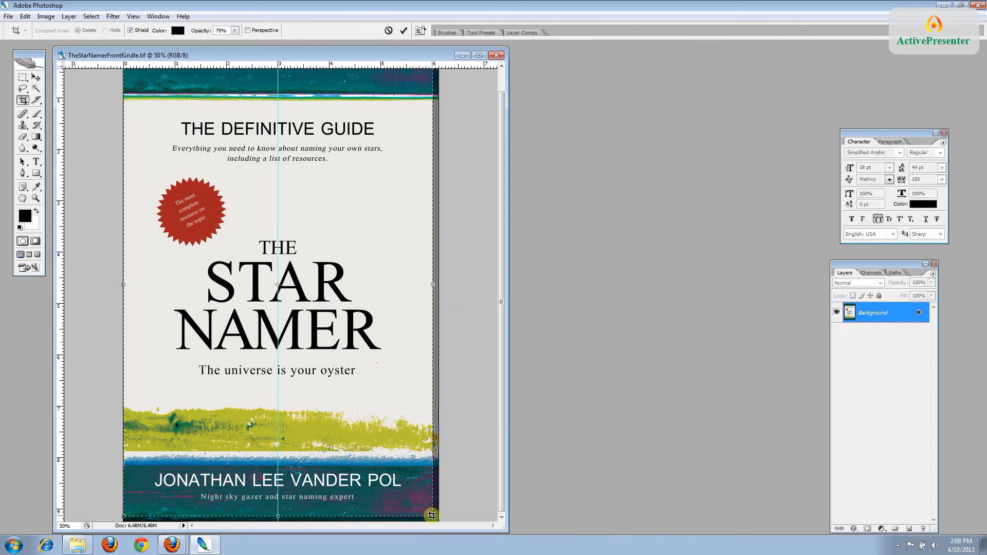
{"action": "key", "text": "Return"}
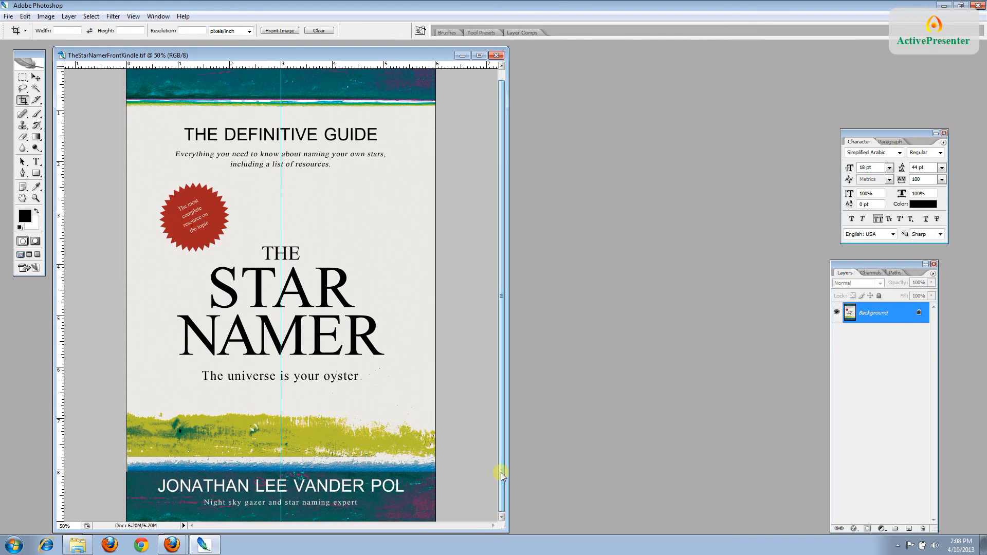
{"action": "left_click", "coordinate": [8, 16]}
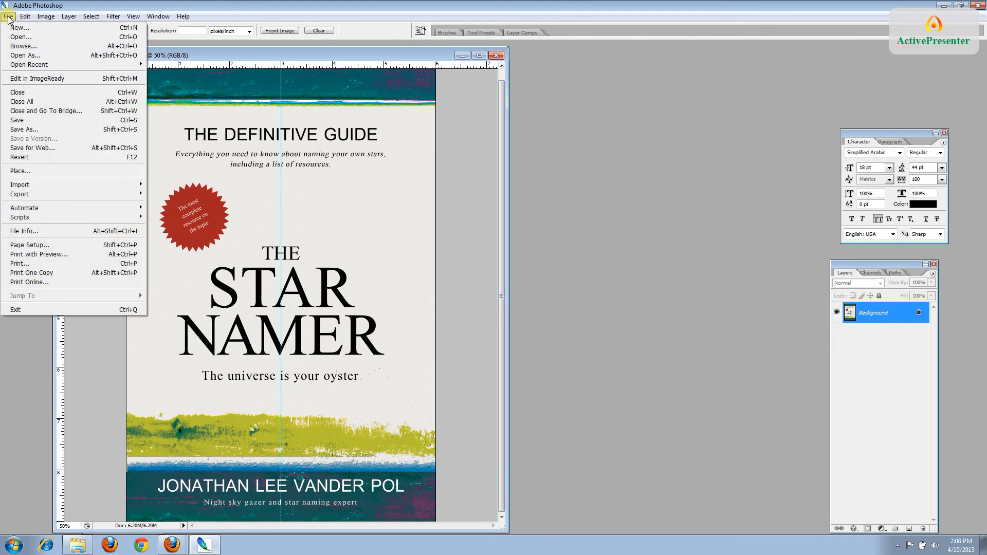
Save the cropped cover, then save a copy as TheStarNamerFrontKindle.jpg at JPEG quality 12 (Maximum)
{"action": "left_click", "coordinate": [33, 121]}
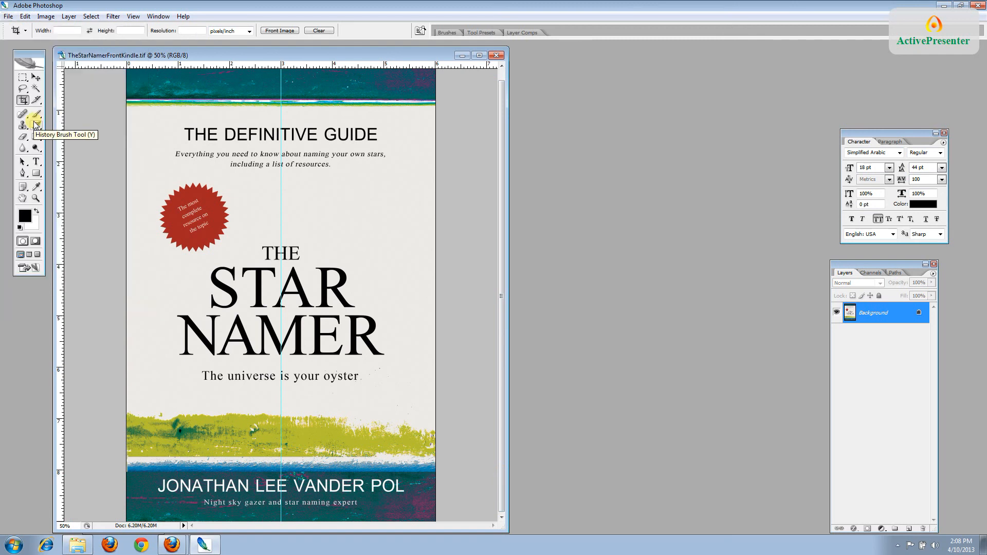
{"action": "left_click", "coordinate": [9, 16]}
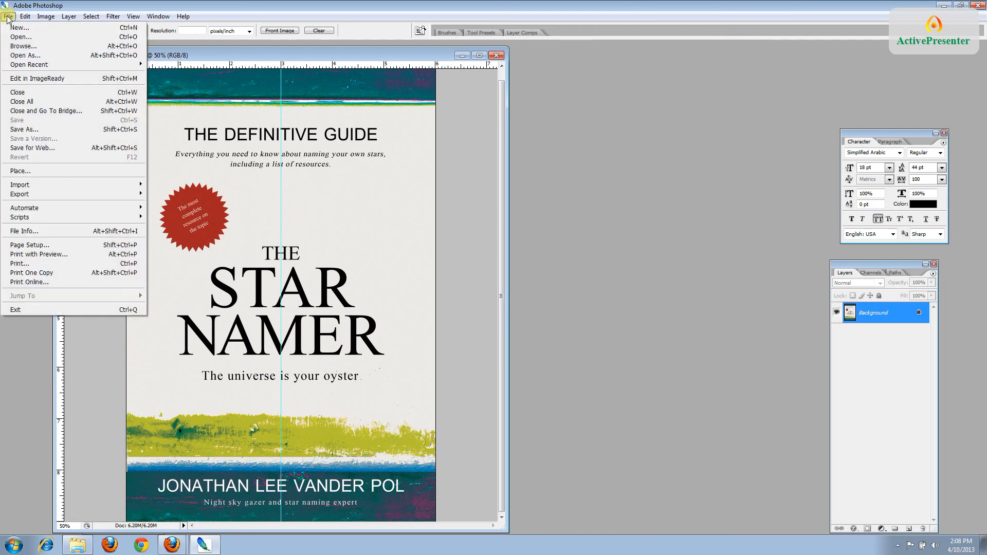
{"action": "left_click", "coordinate": [24, 130]}
{"action": "left_click", "coordinate": [607, 280]}
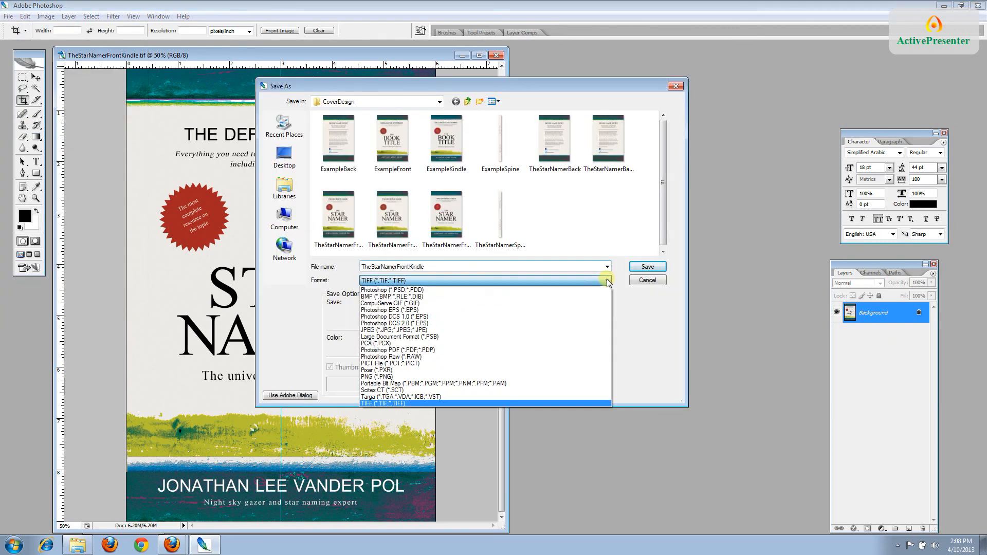
{"action": "left_click", "coordinate": [577, 332]}
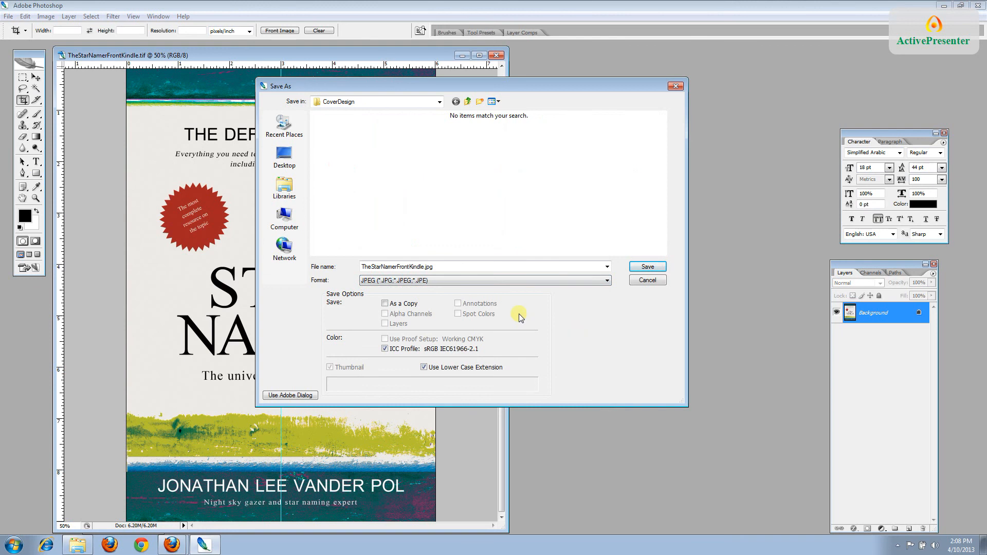
{"action": "left_click", "coordinate": [656, 267]}
{"action": "left_click", "coordinate": [649, 267]}
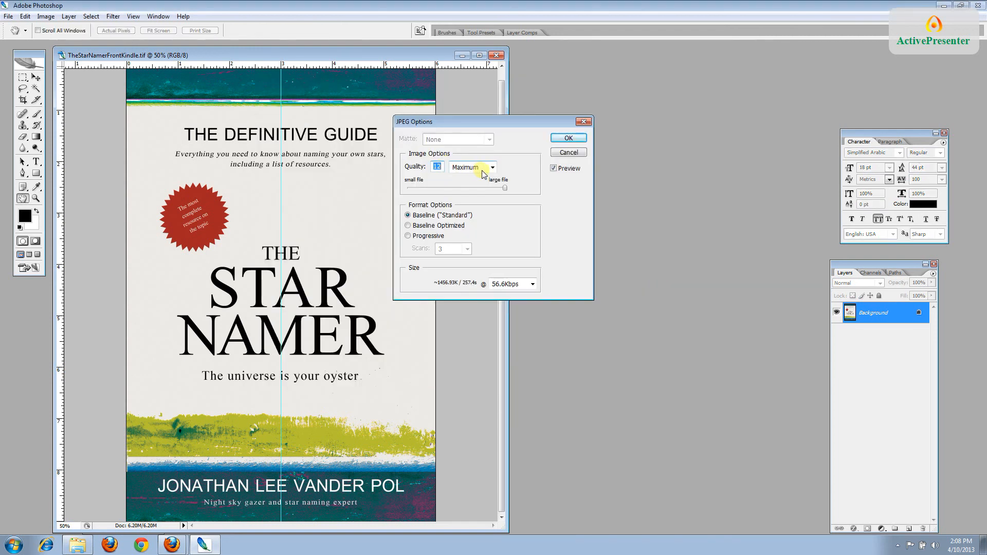
{"action": "left_click", "coordinate": [572, 138]}
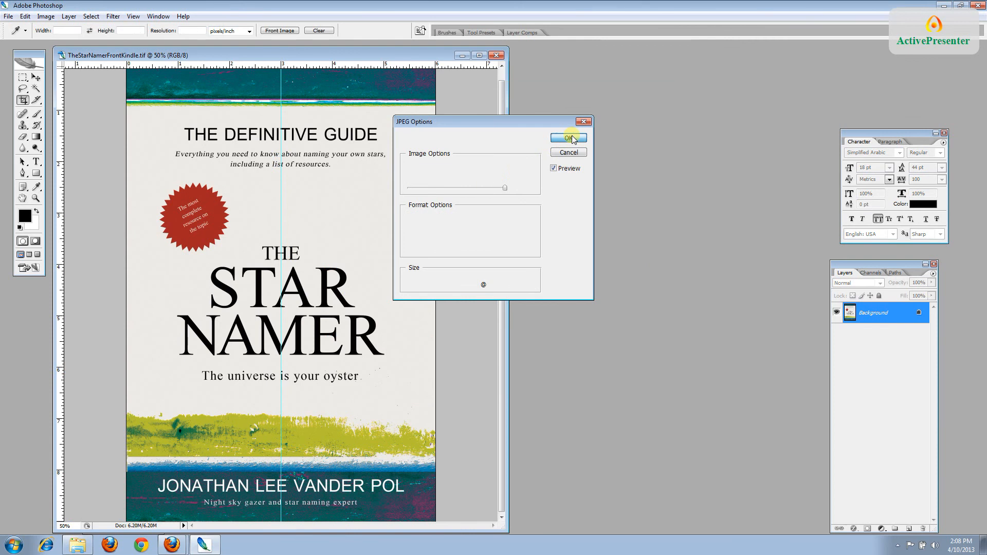